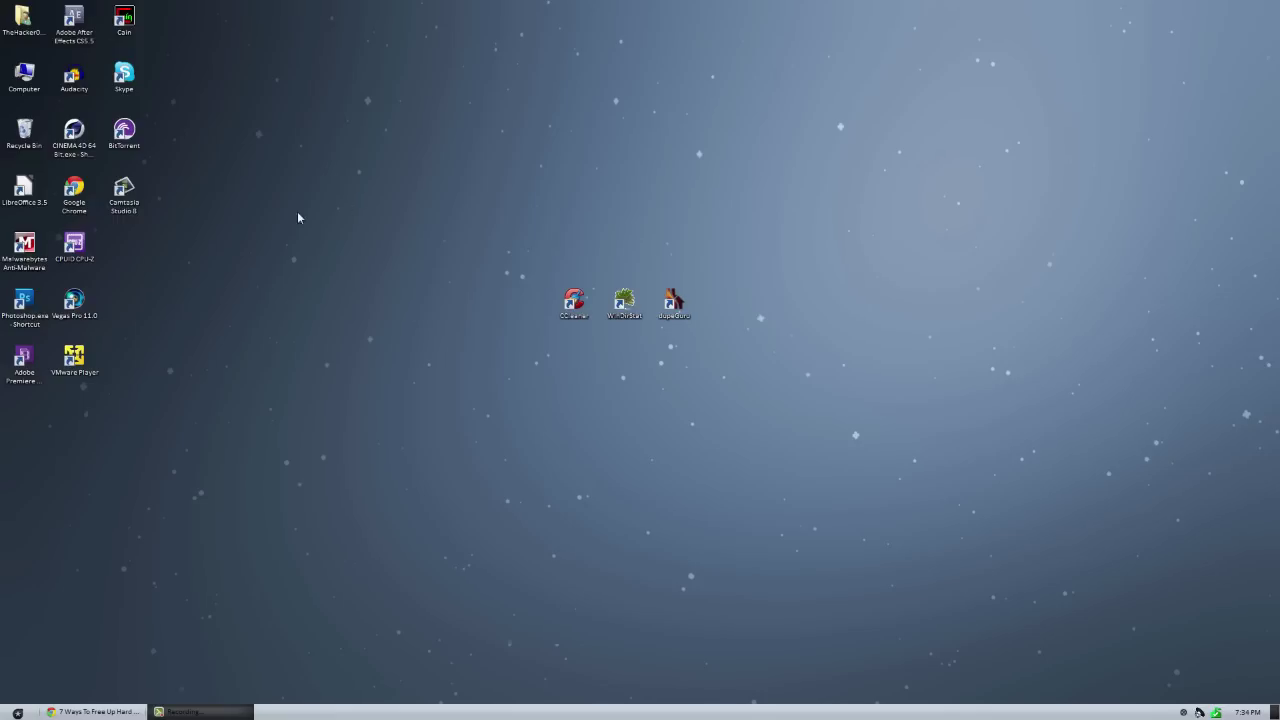
Open Computer from the Start menu and check the C: and D: drive usage details.
click(17, 712)
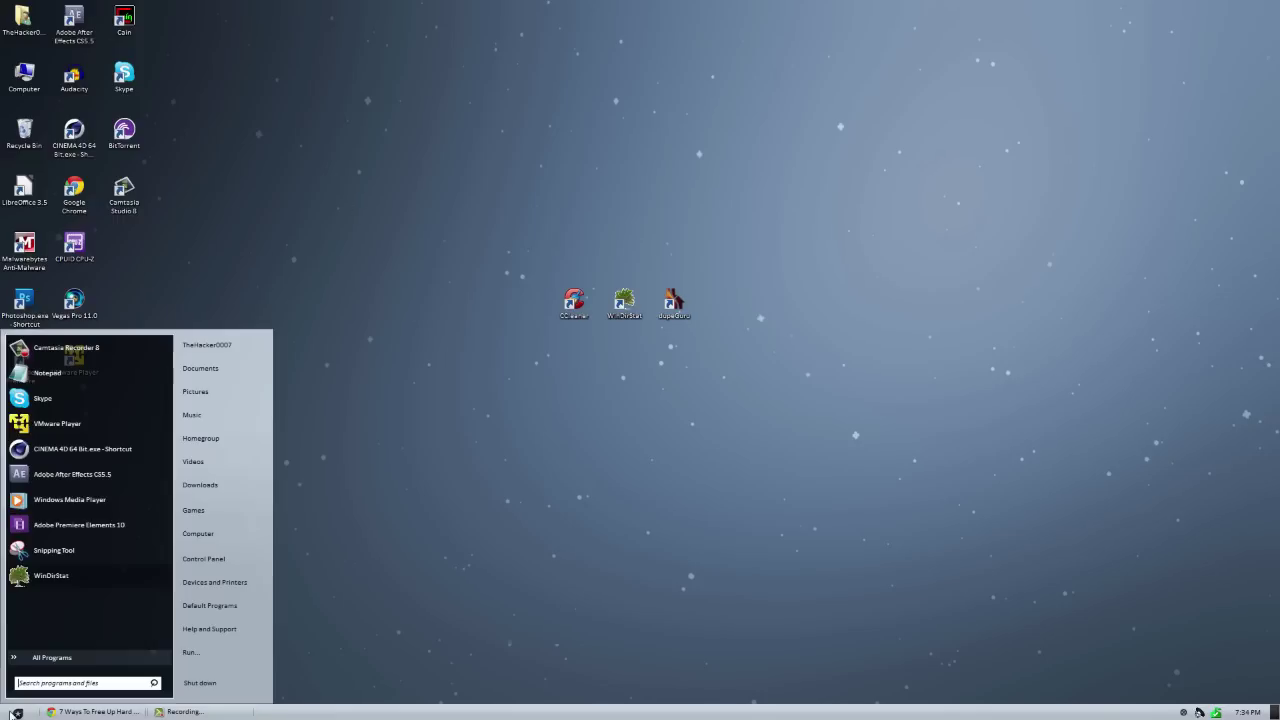
click(214, 544)
click(533, 222)
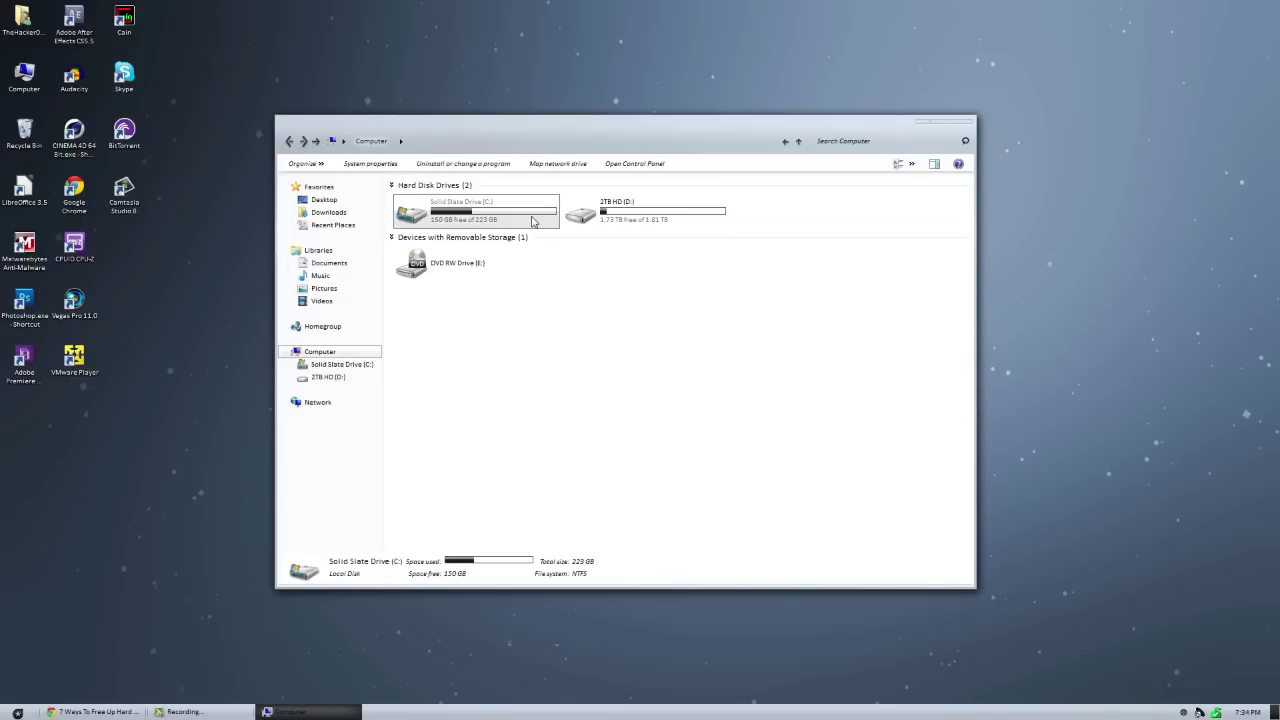
click(605, 380)
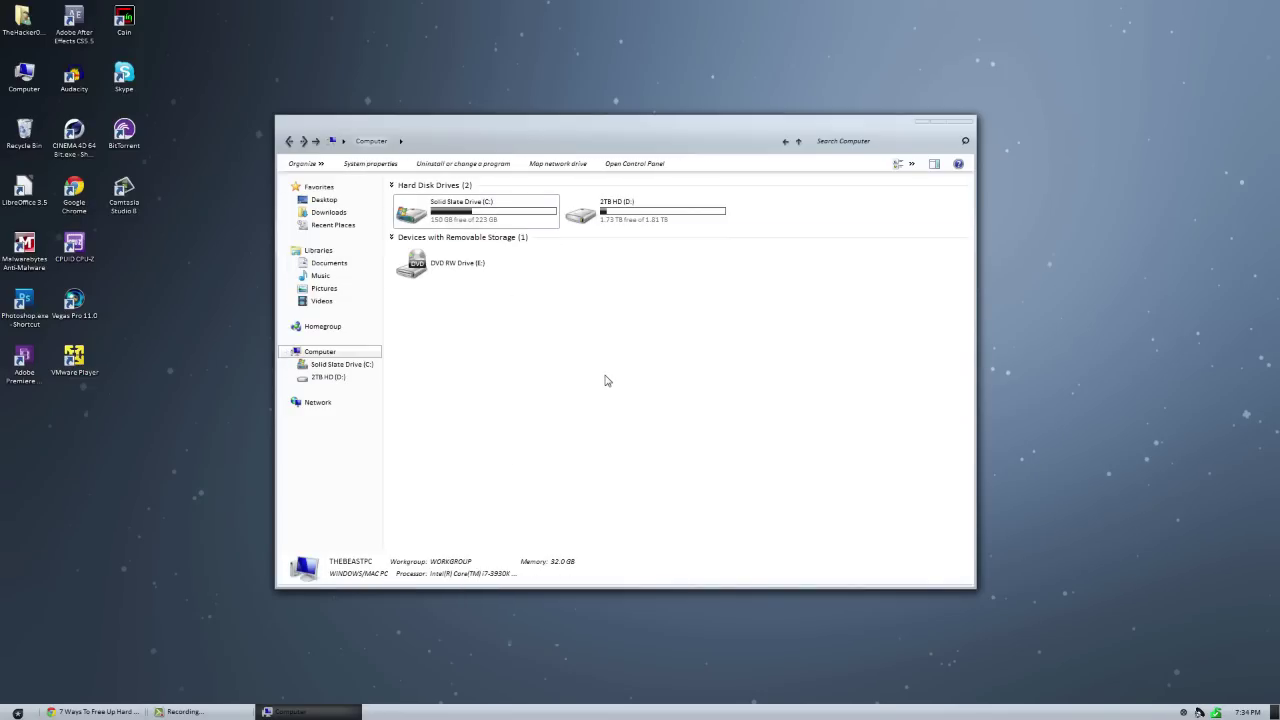
click(610, 212)
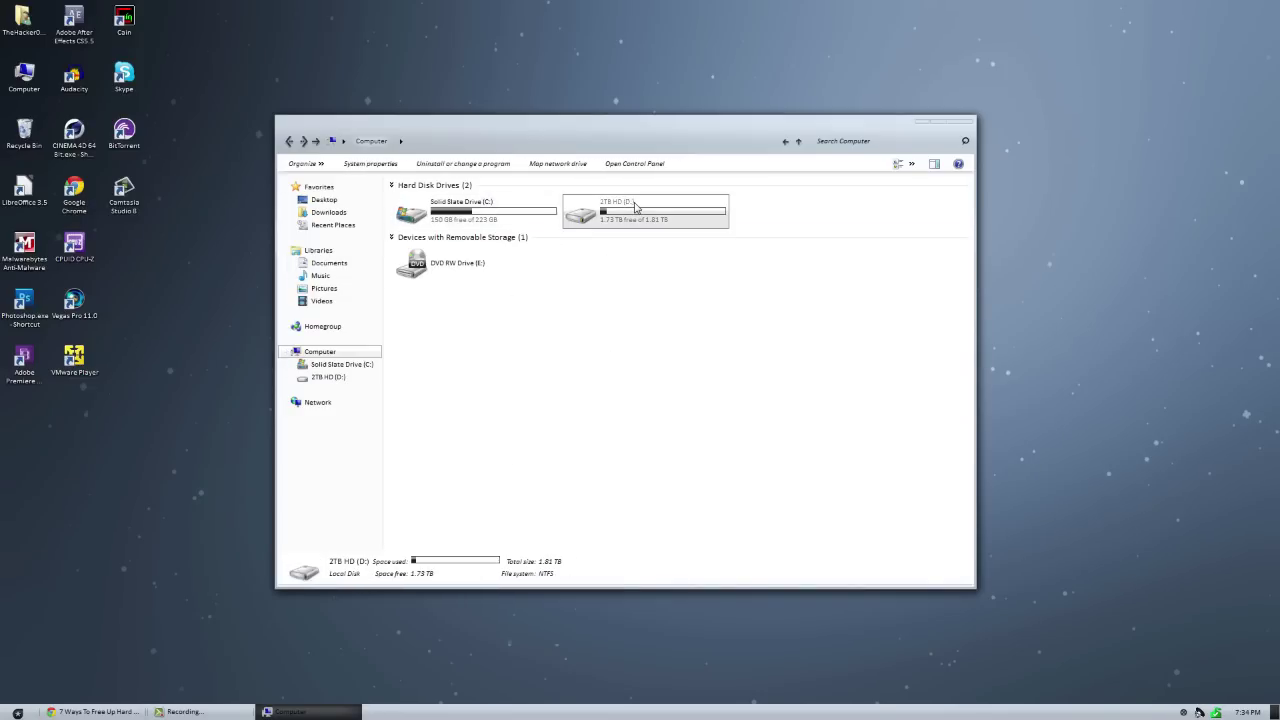
click(642, 416)
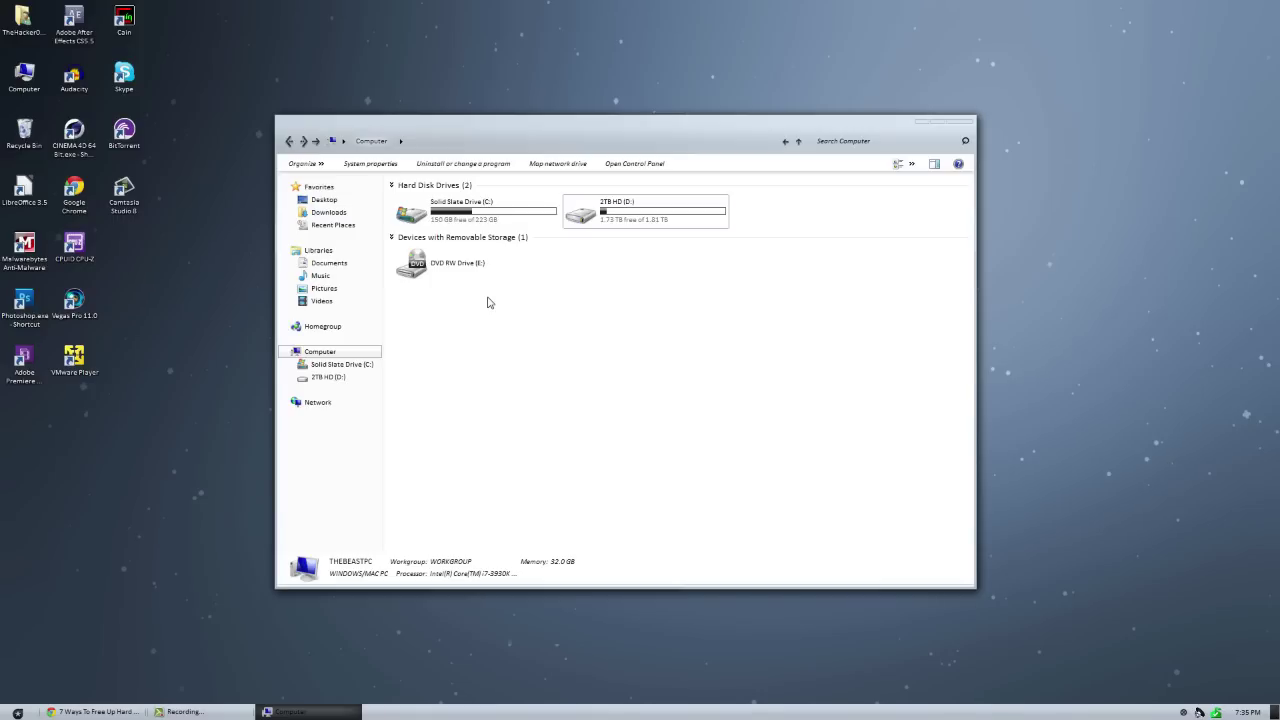
click(17, 712)
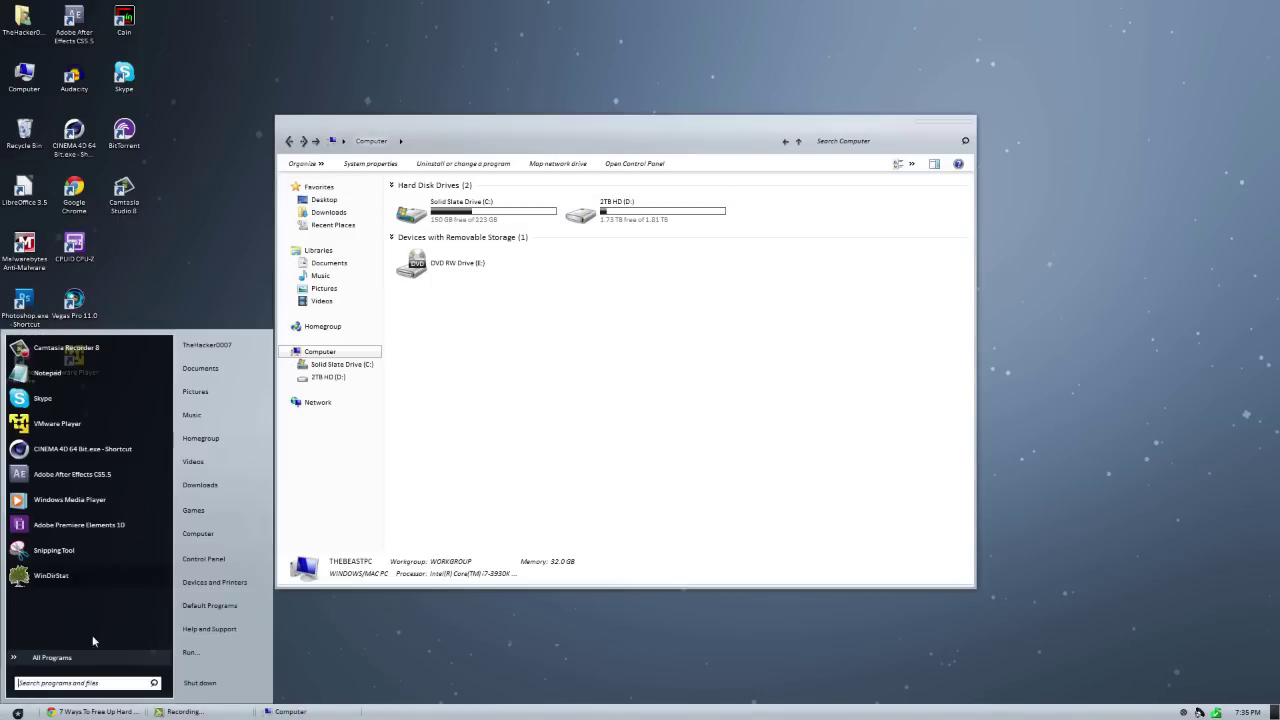
click(645, 492)
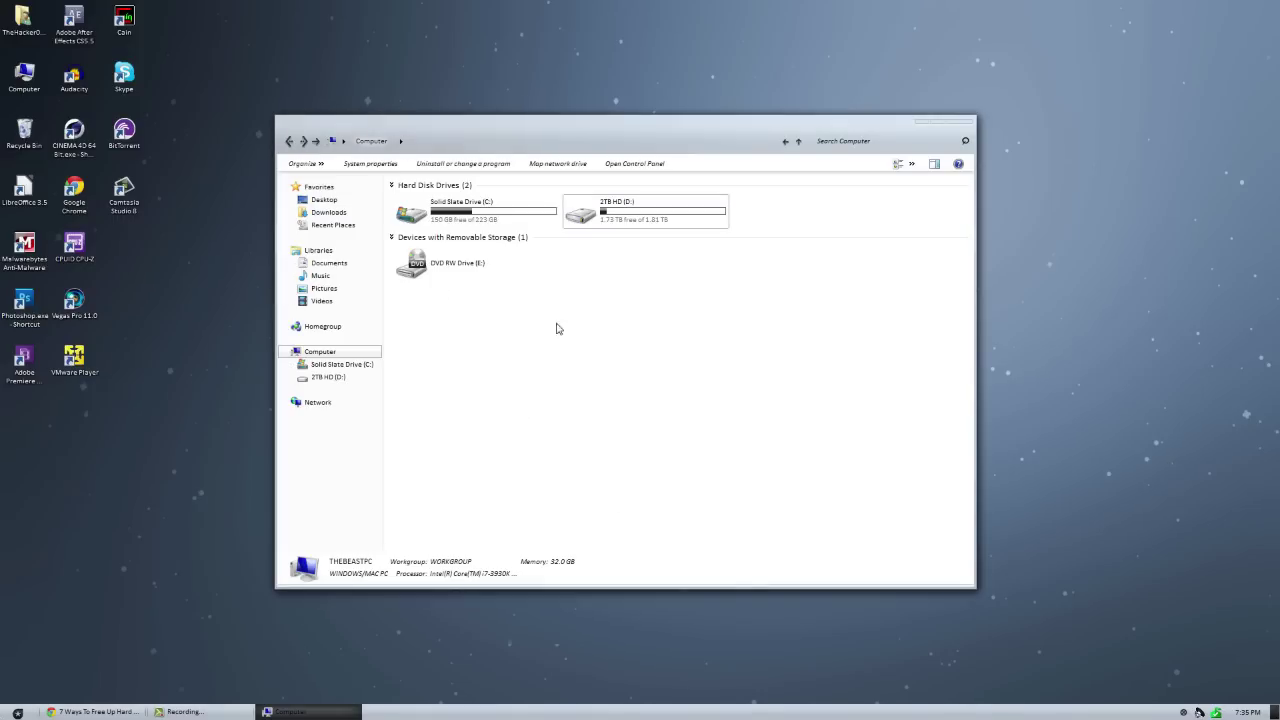
Run Disk Cleanup from the C: drive's Properties and permanently delete the checked files (about 176 MB).
right_click(492, 213)
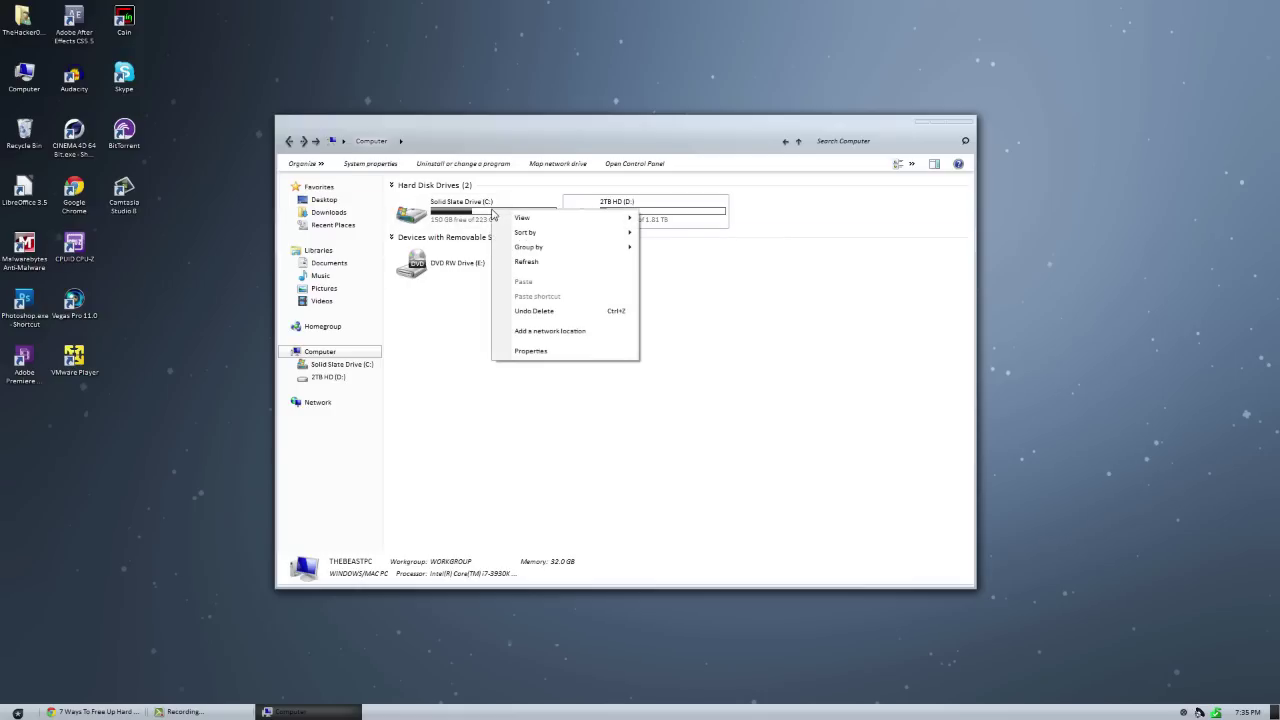
right_click(452, 211)
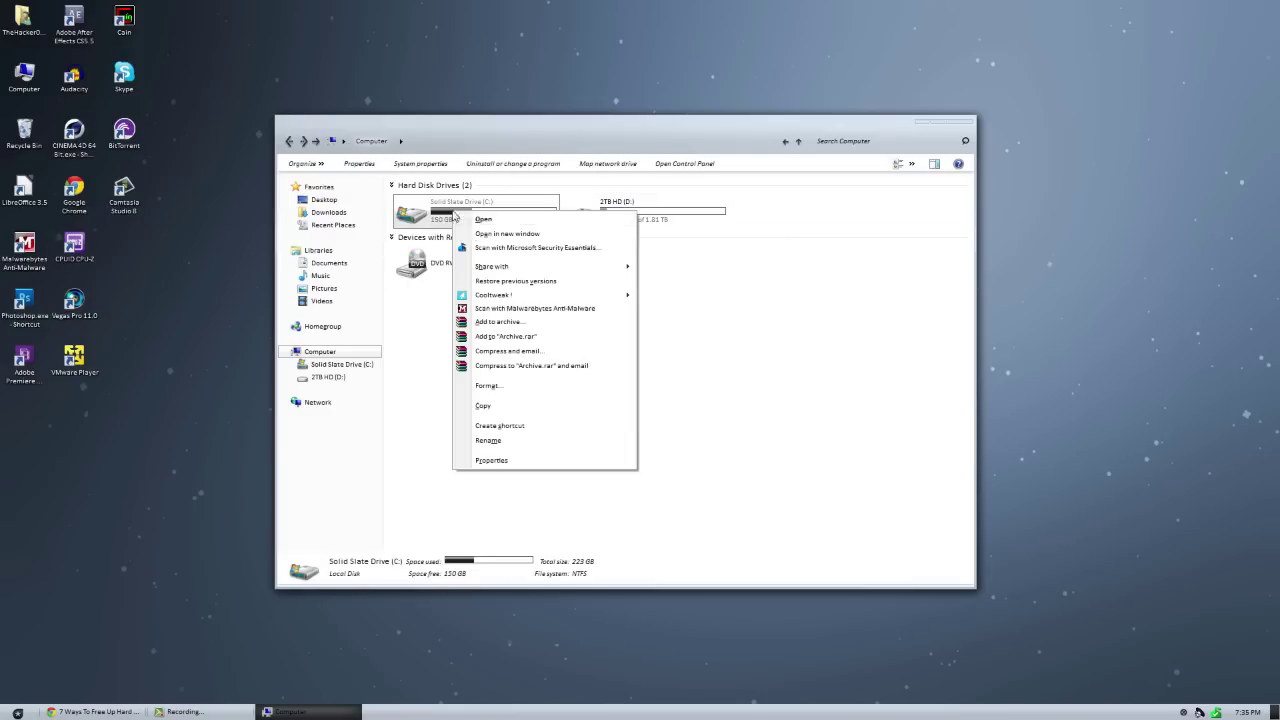
click(506, 463)
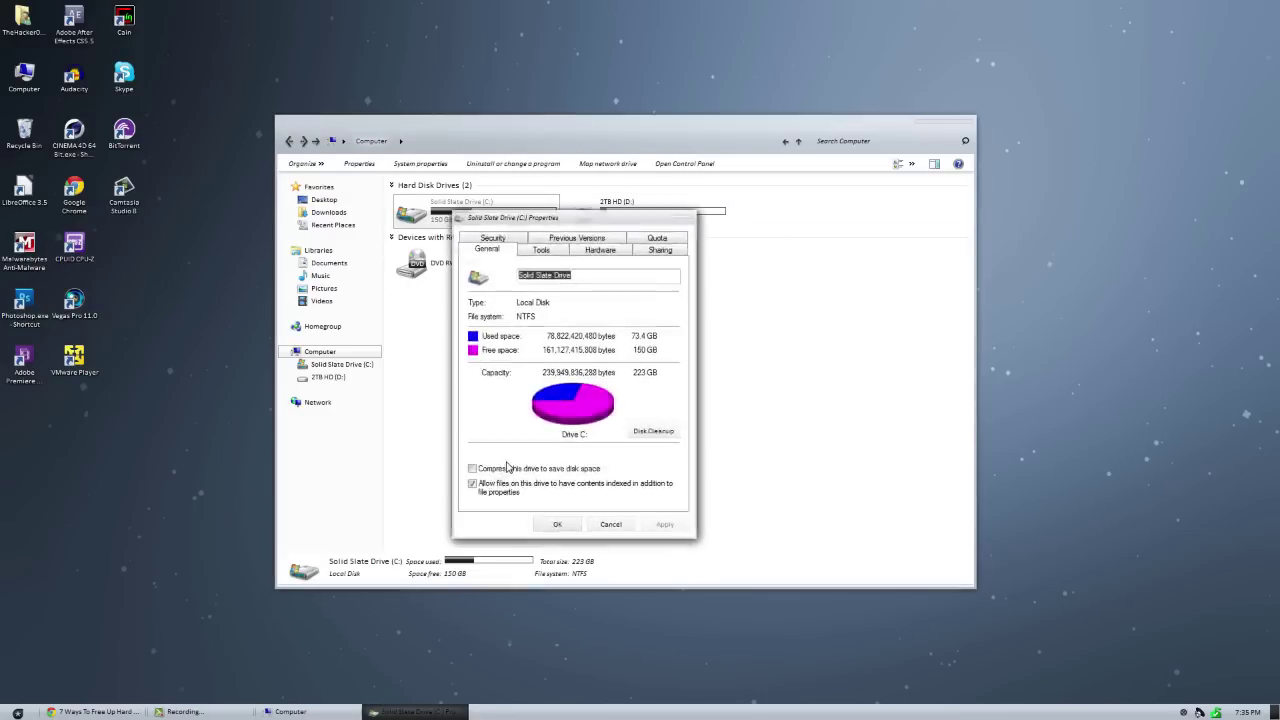
click(654, 431)
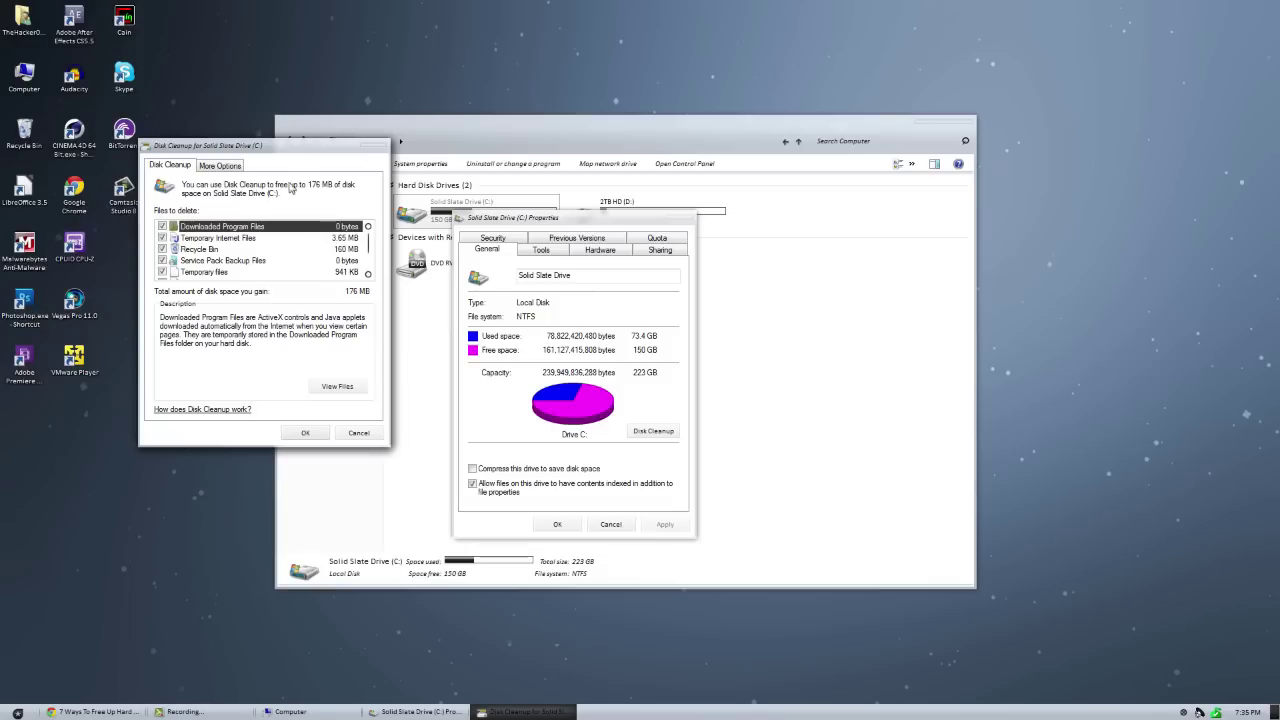
drag(285, 150, 625, 209)
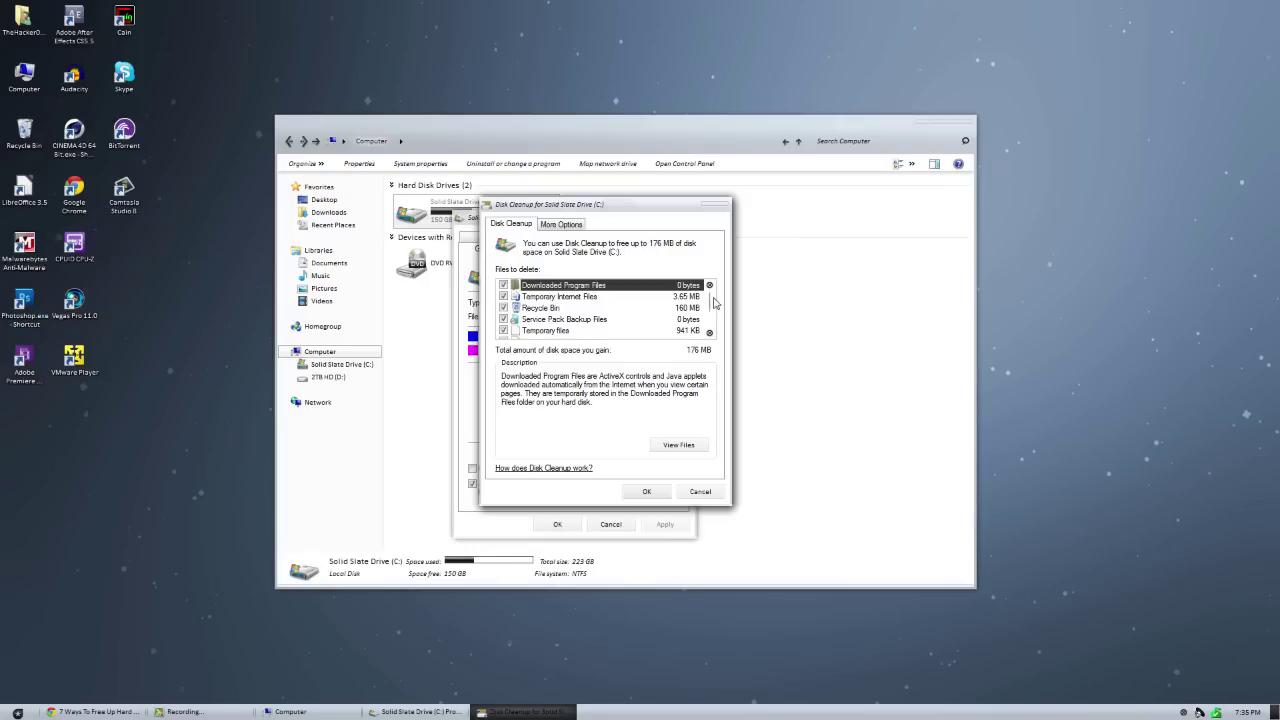
mouse_move(714, 303)
mouse_down()
mouse_move(719, 330)
mouse_move(722, 291)
mouse_move(715, 318)
mouse_up()
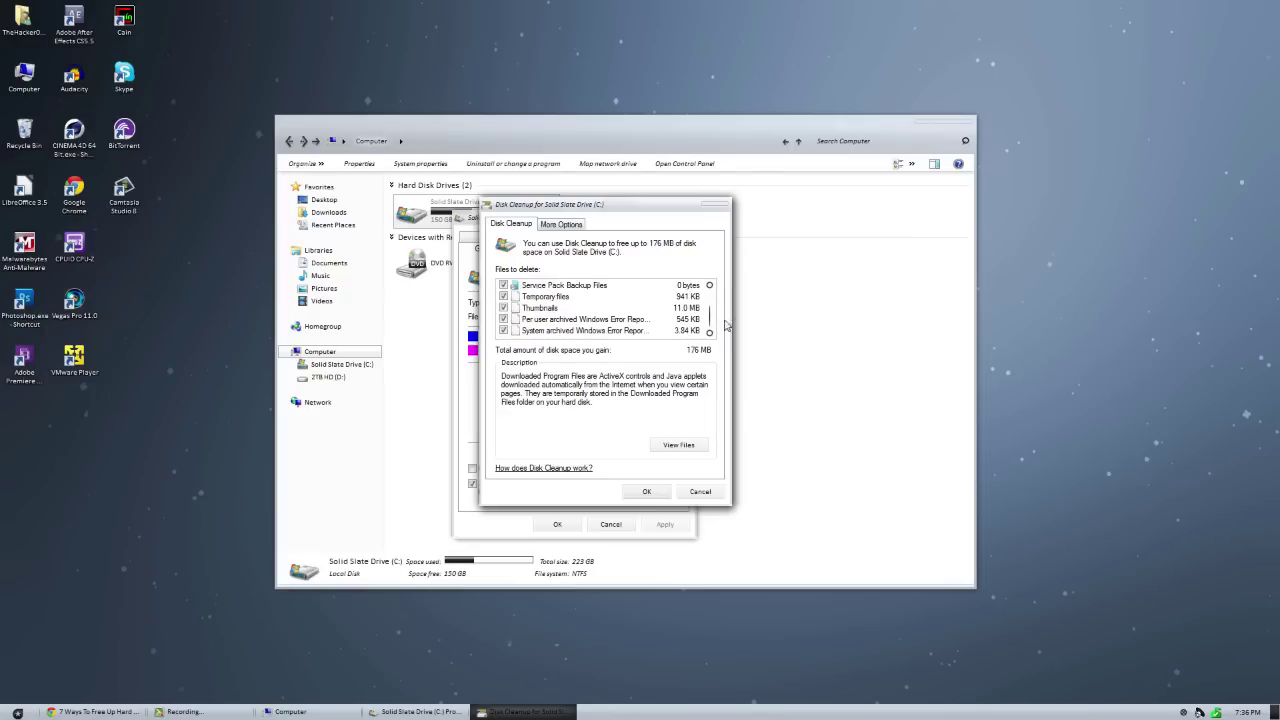
scroll(713, 325, up, 1)
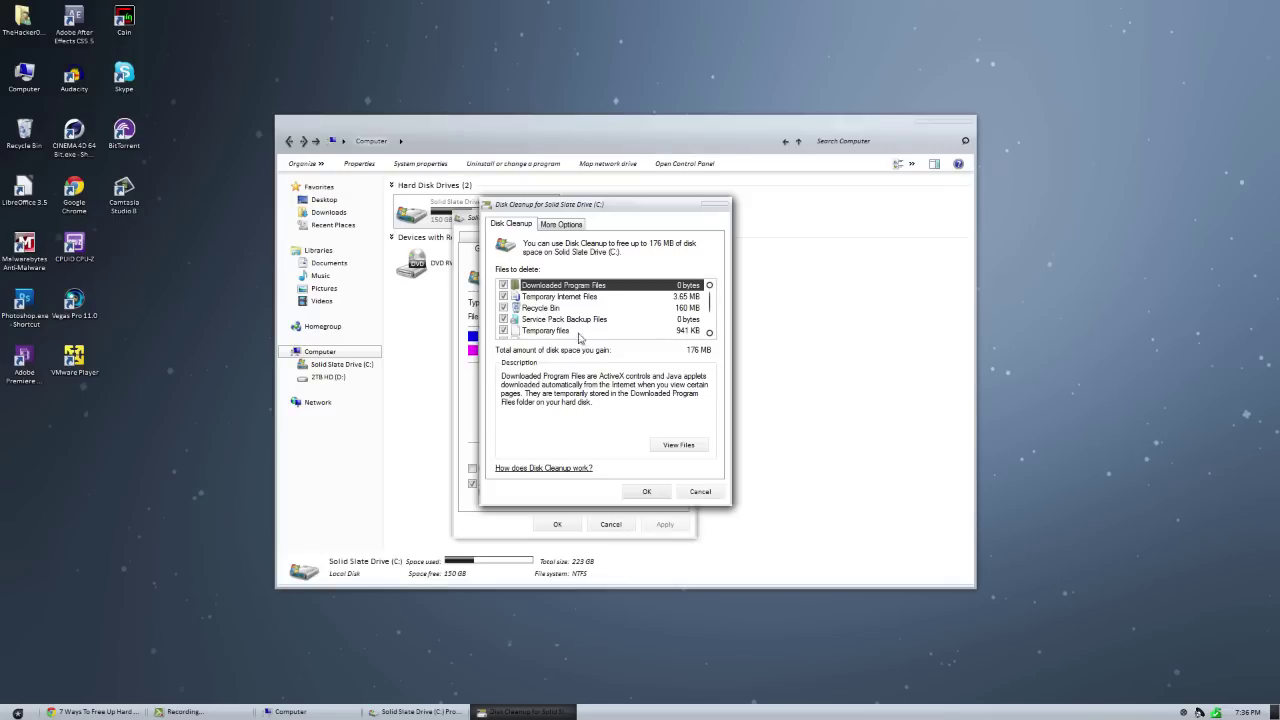
click(647, 491)
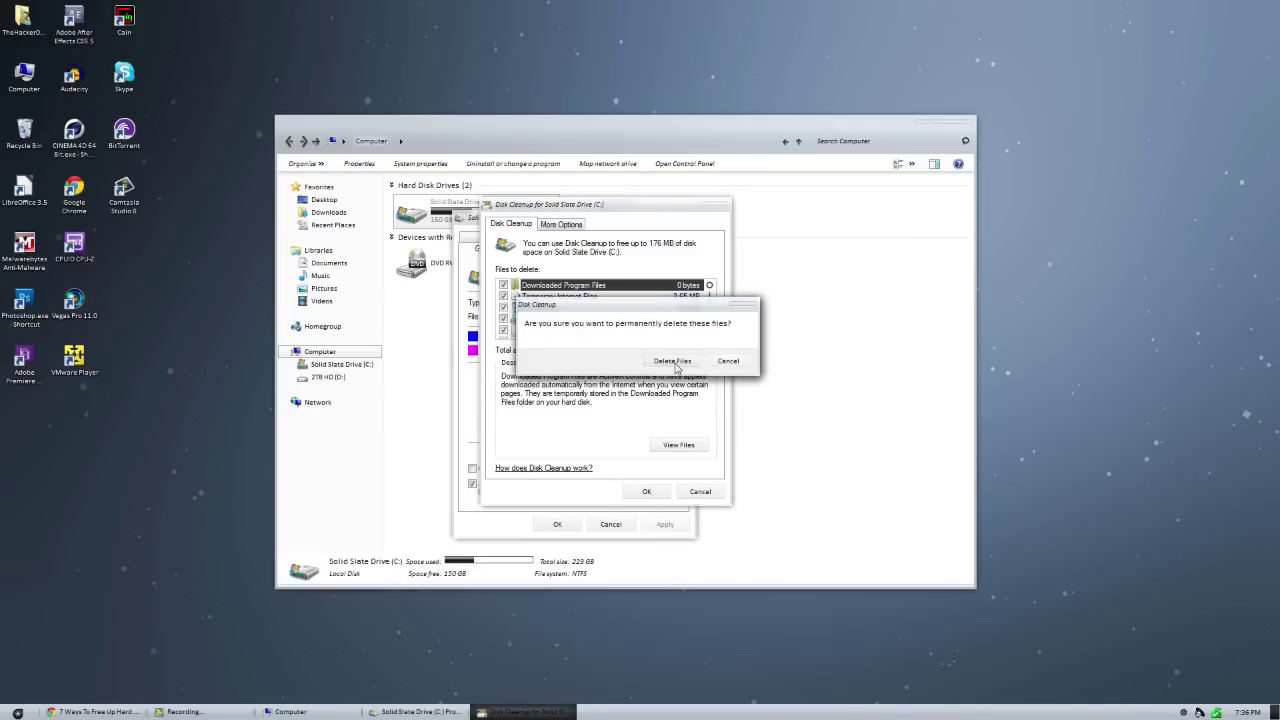
click(676, 363)
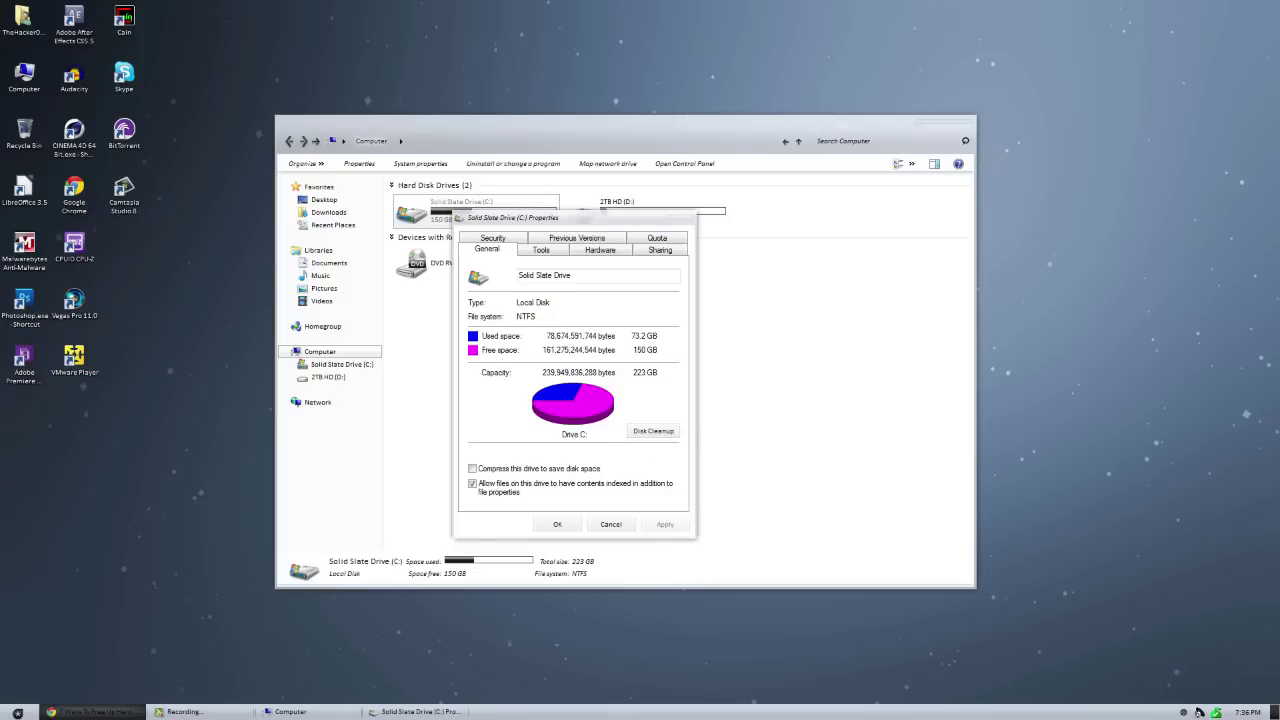
Rerun Disk Cleanup on C:, try the System Restore cleanup under More Options, then cancel everything.
click(640, 434)
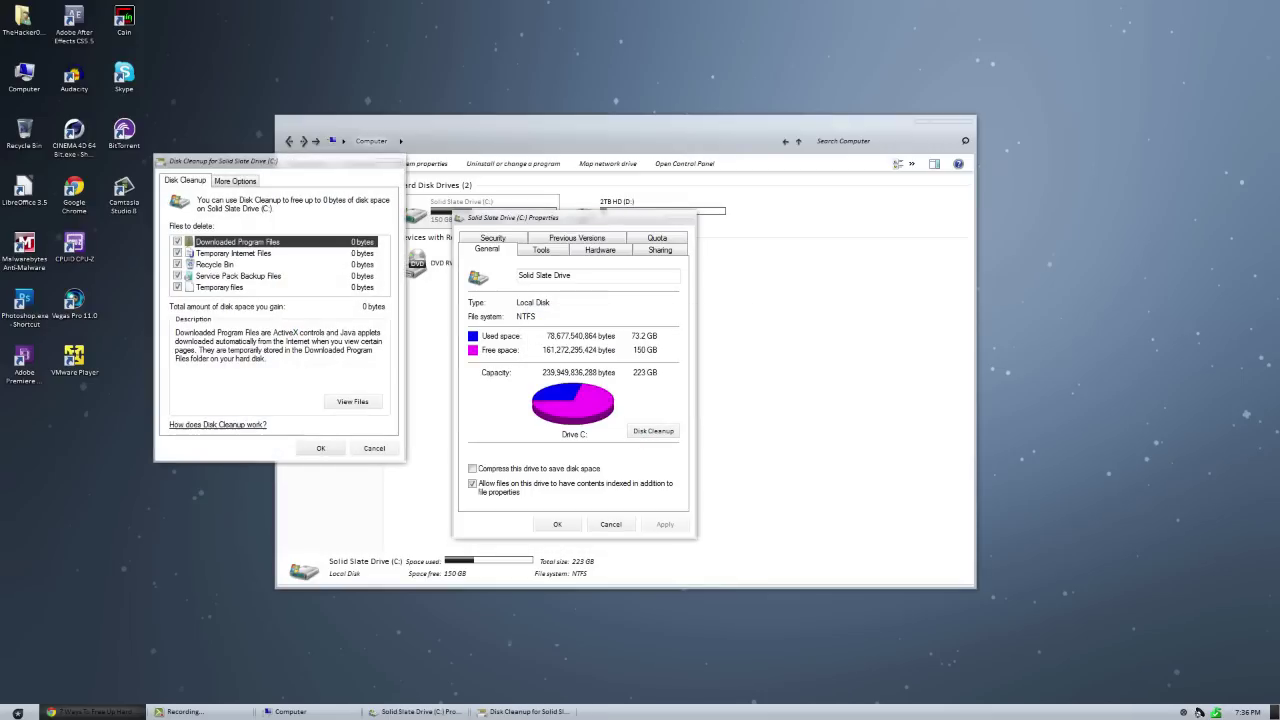
click(307, 166)
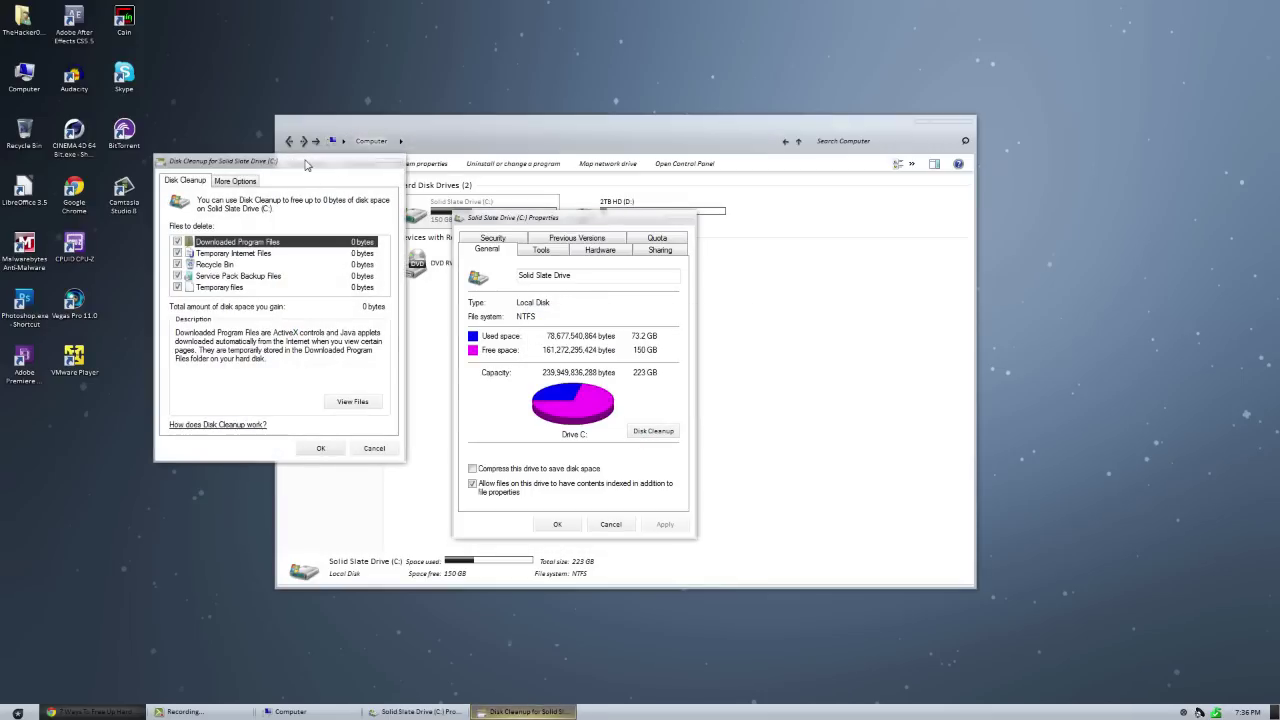
drag(307, 166, 548, 212)
click(476, 227)
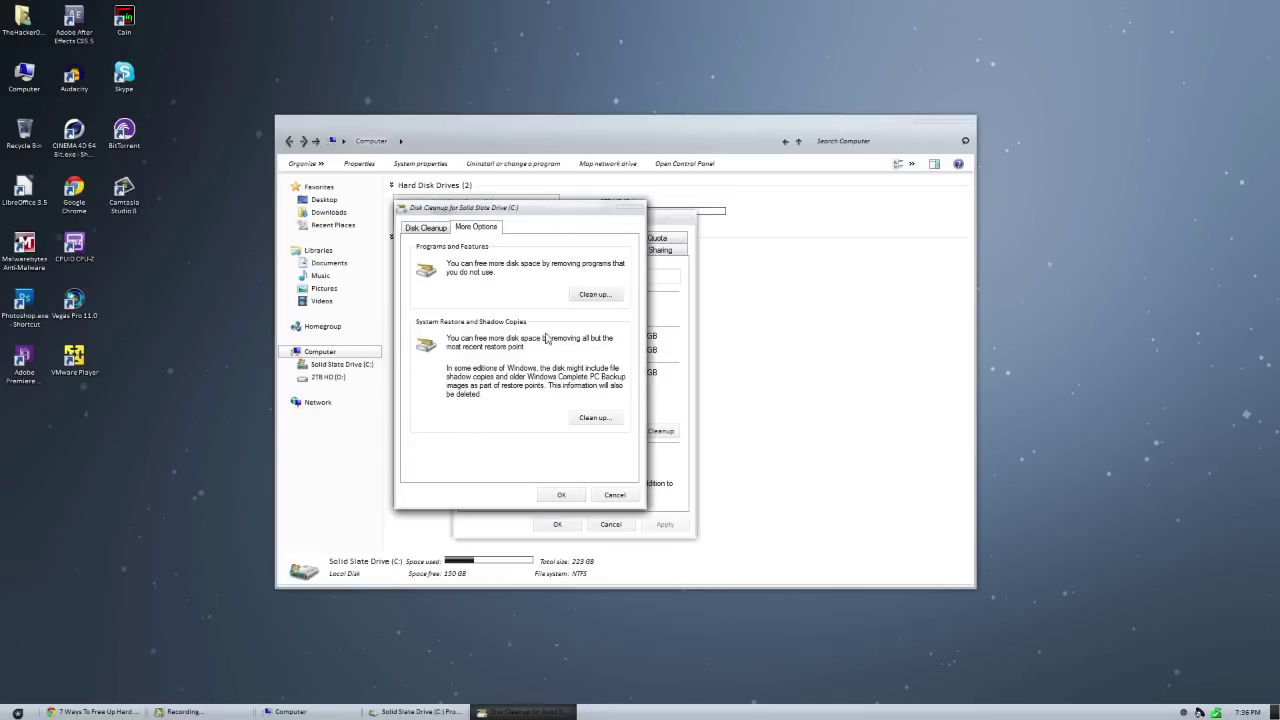
click(585, 420)
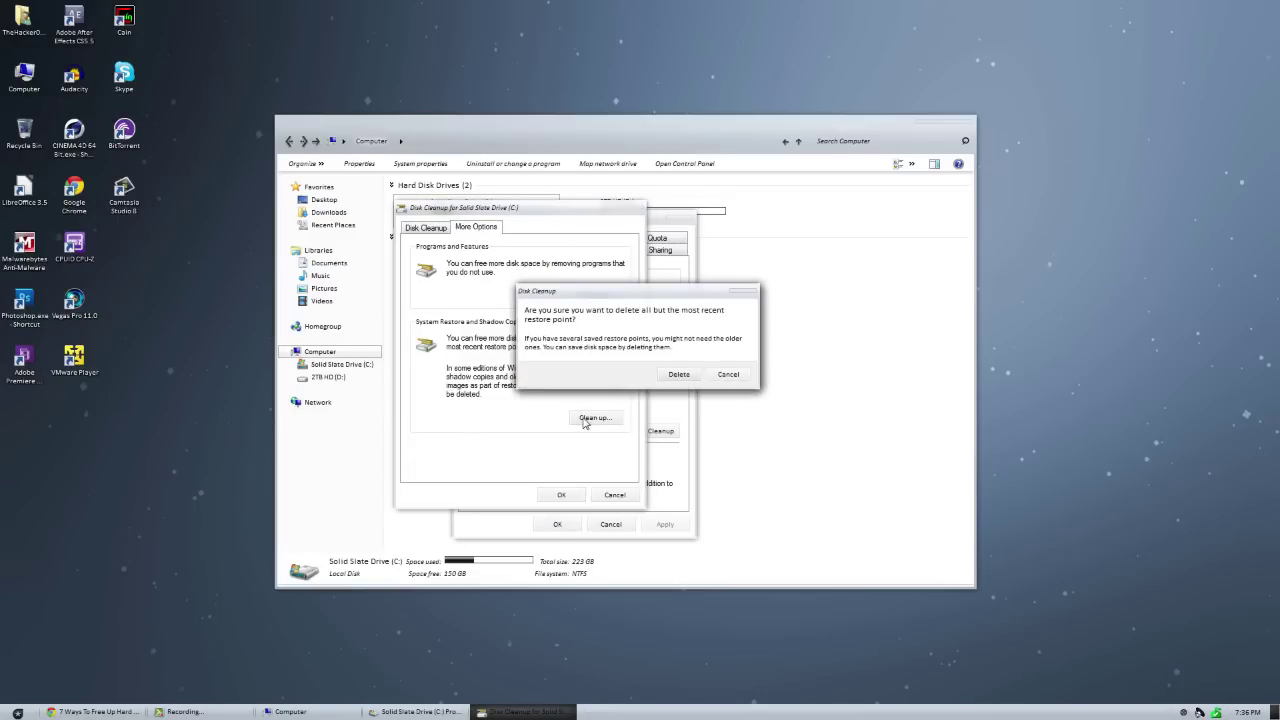
click(740, 374)
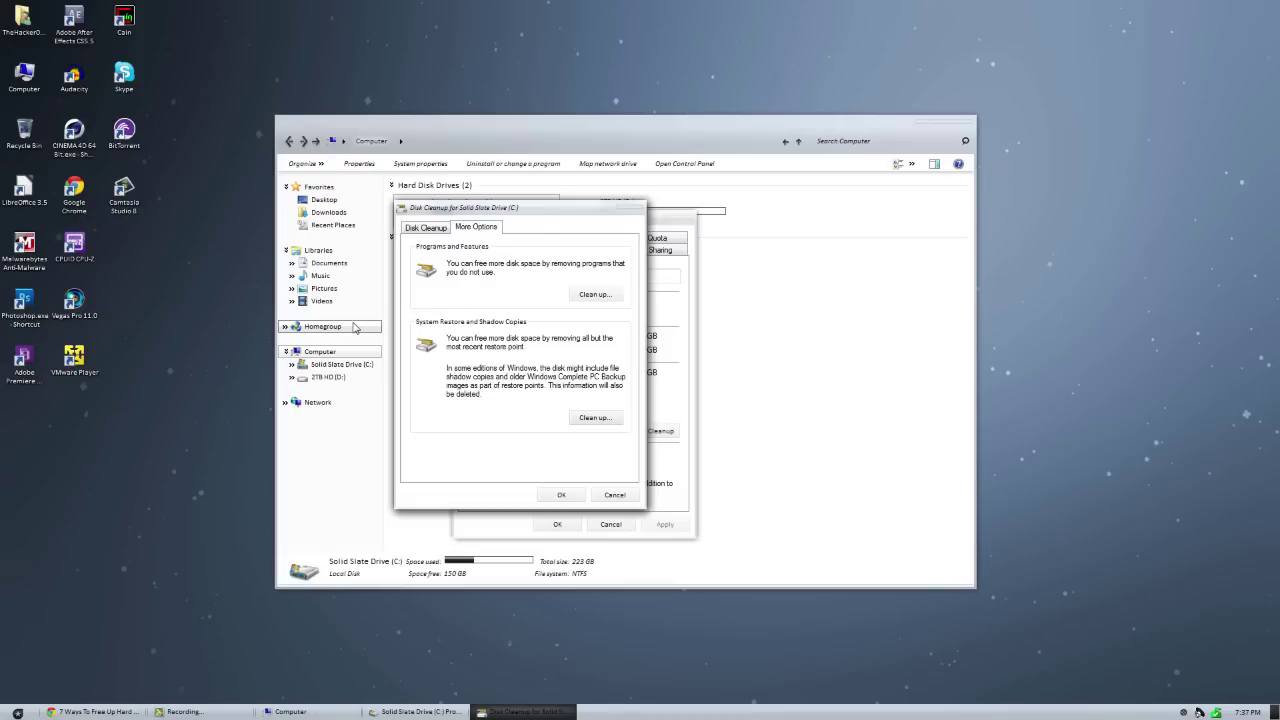
click(588, 420)
click(722, 378)
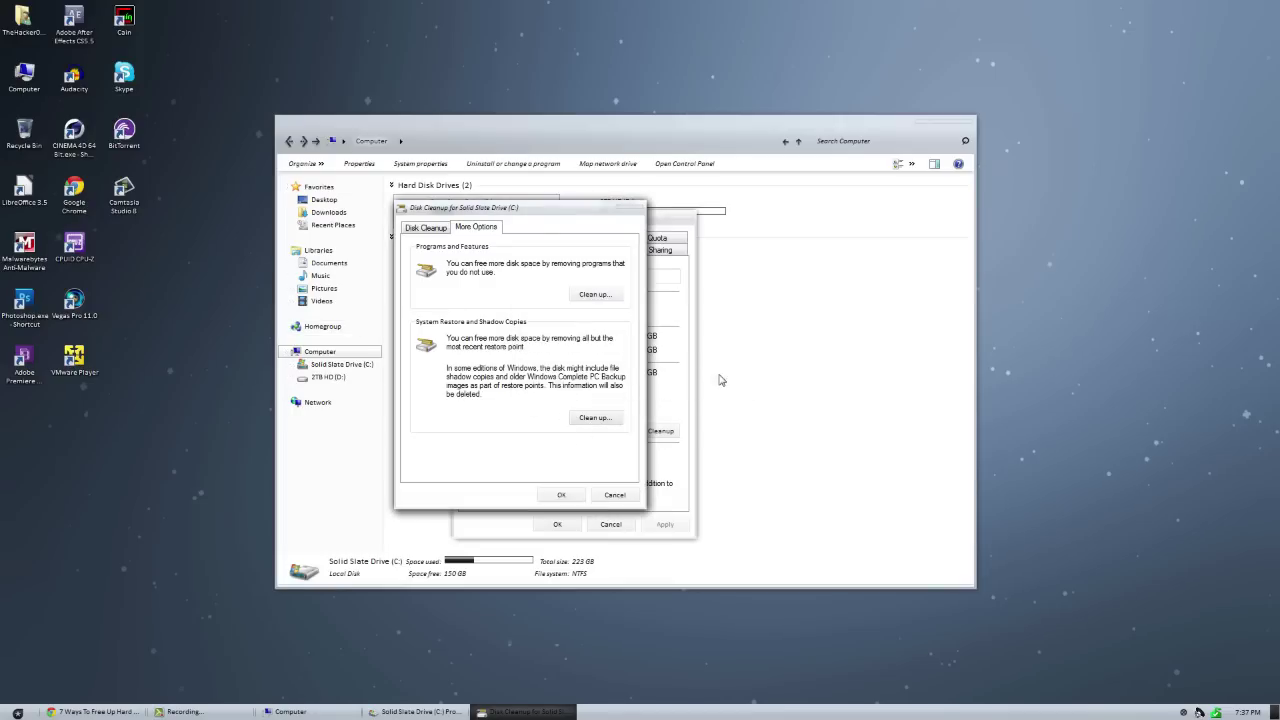
click(613, 495)
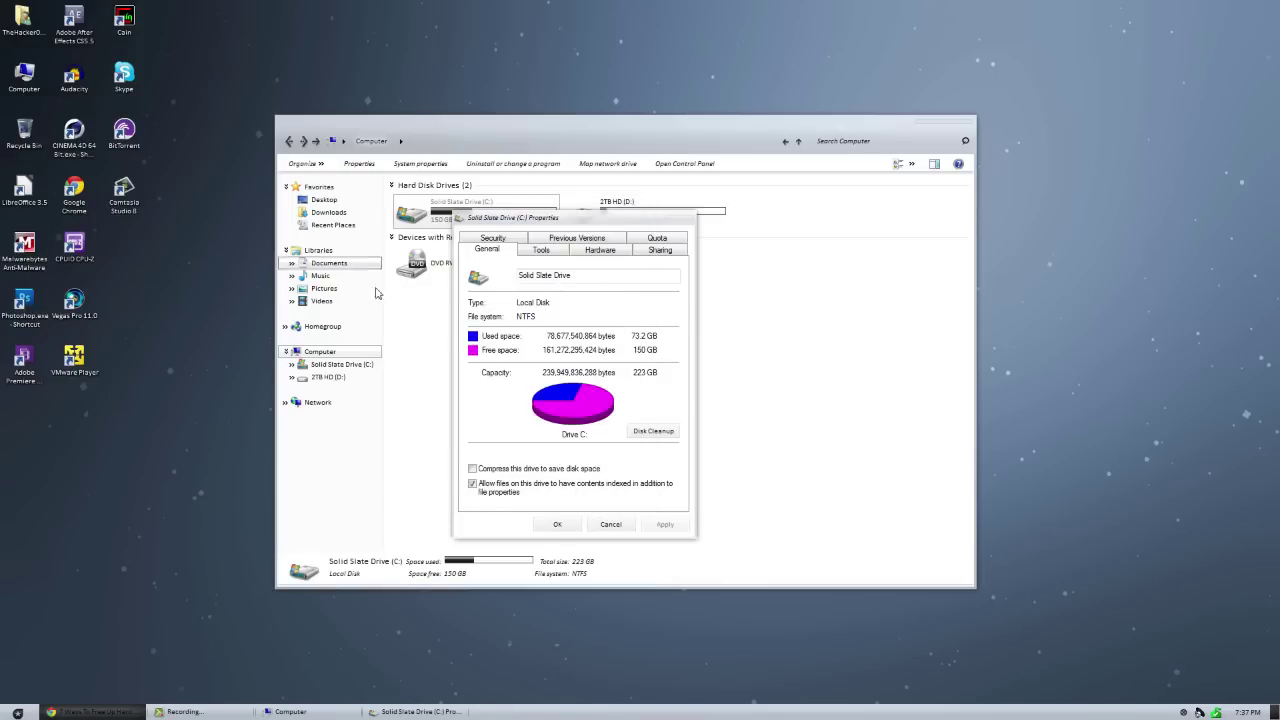
Close the C: properties and list the 78 installed programs sorted by size, largest first.
click(609, 524)
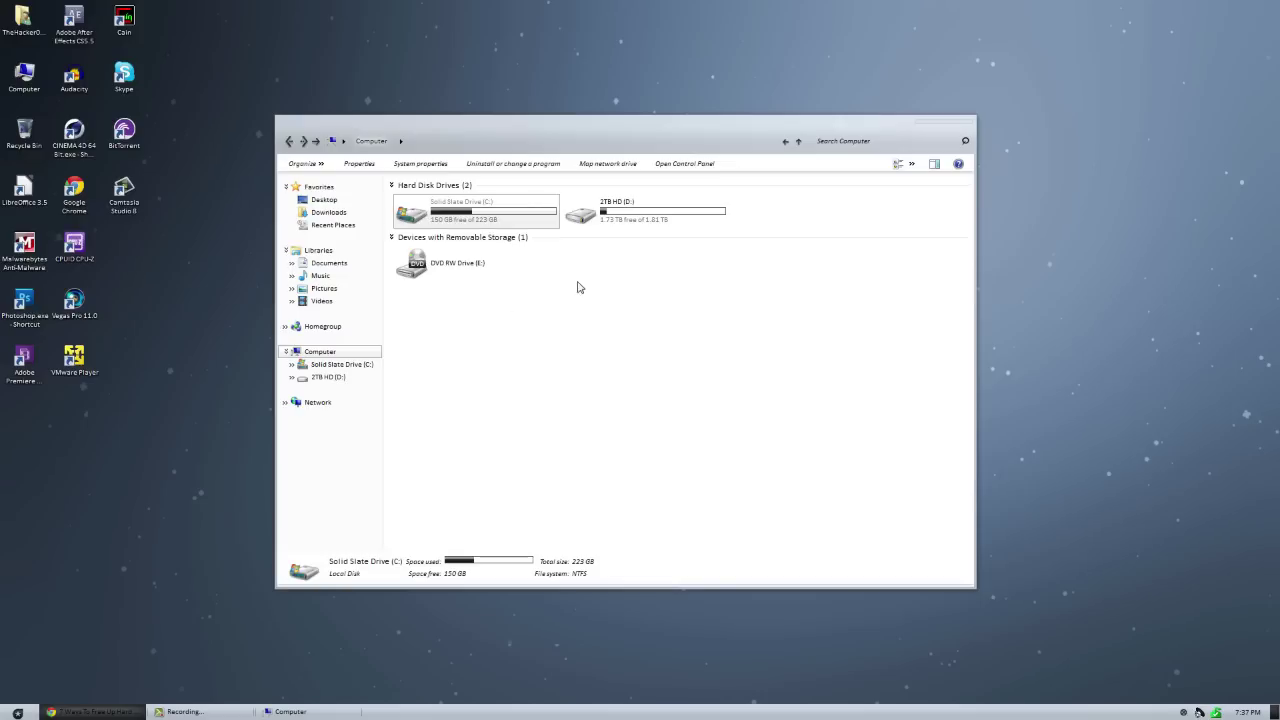
click(536, 164)
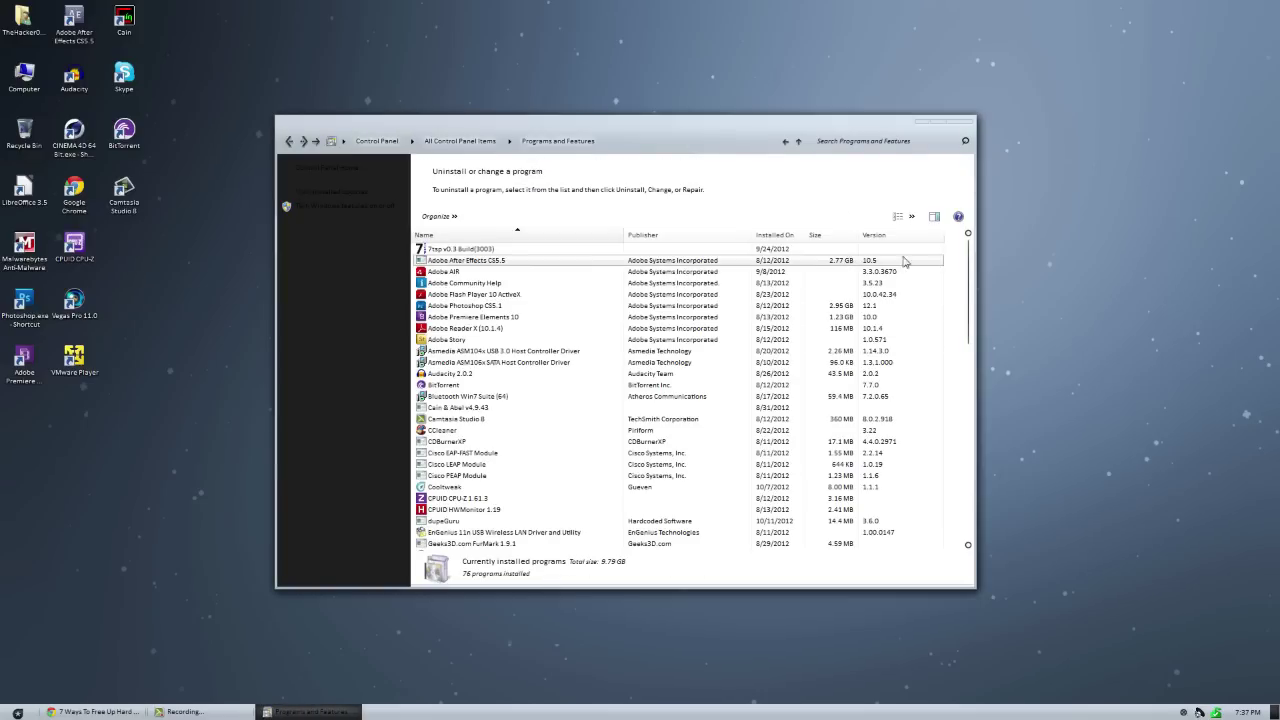
mouse_move(966, 257)
mouse_down()
mouse_move(966, 350)
mouse_move(966, 250)
mouse_up()
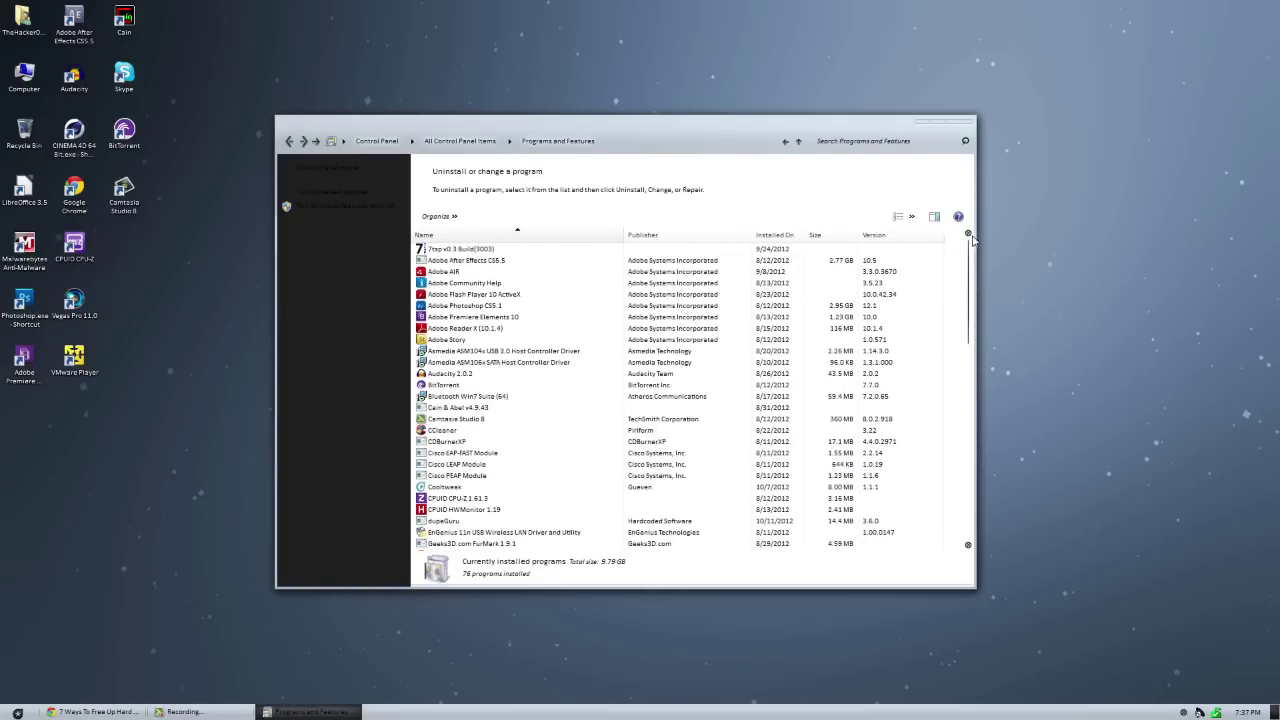
click(840, 234)
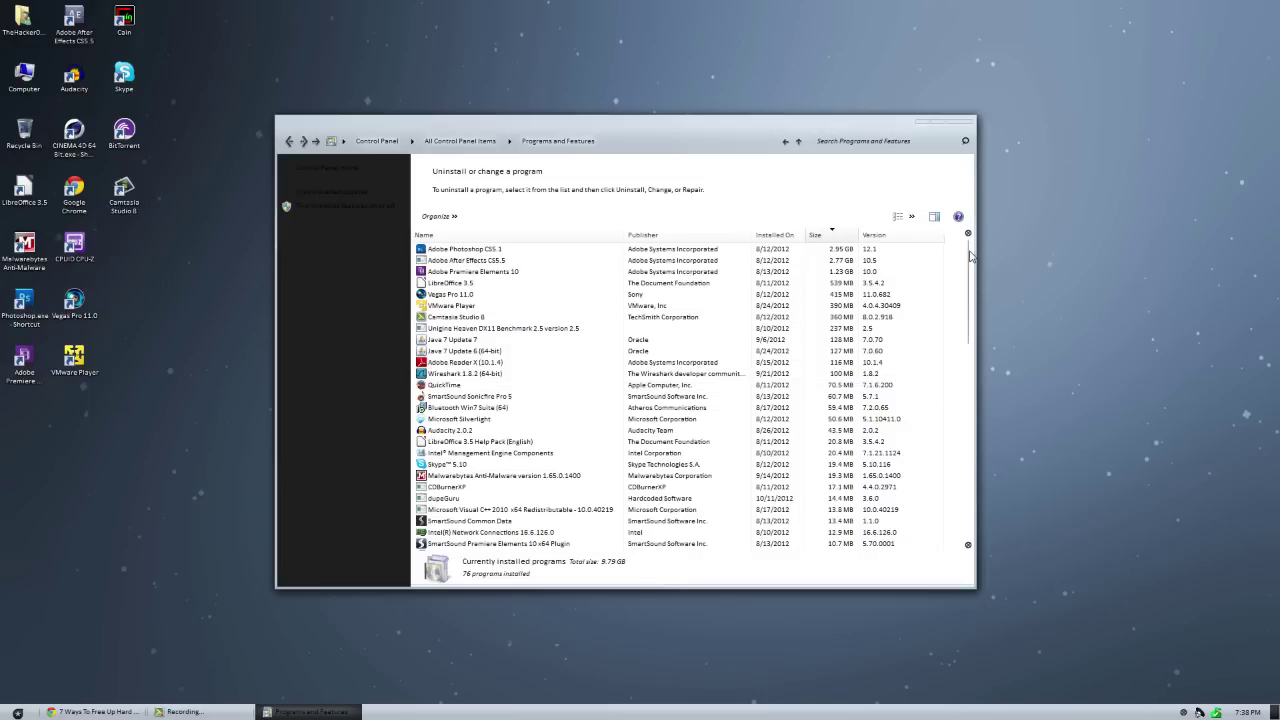
drag(967, 262, 986, 234)
Close Programs and Features, launch WinDirStat from the desktop and scan All Local Drives.
click(971, 121)
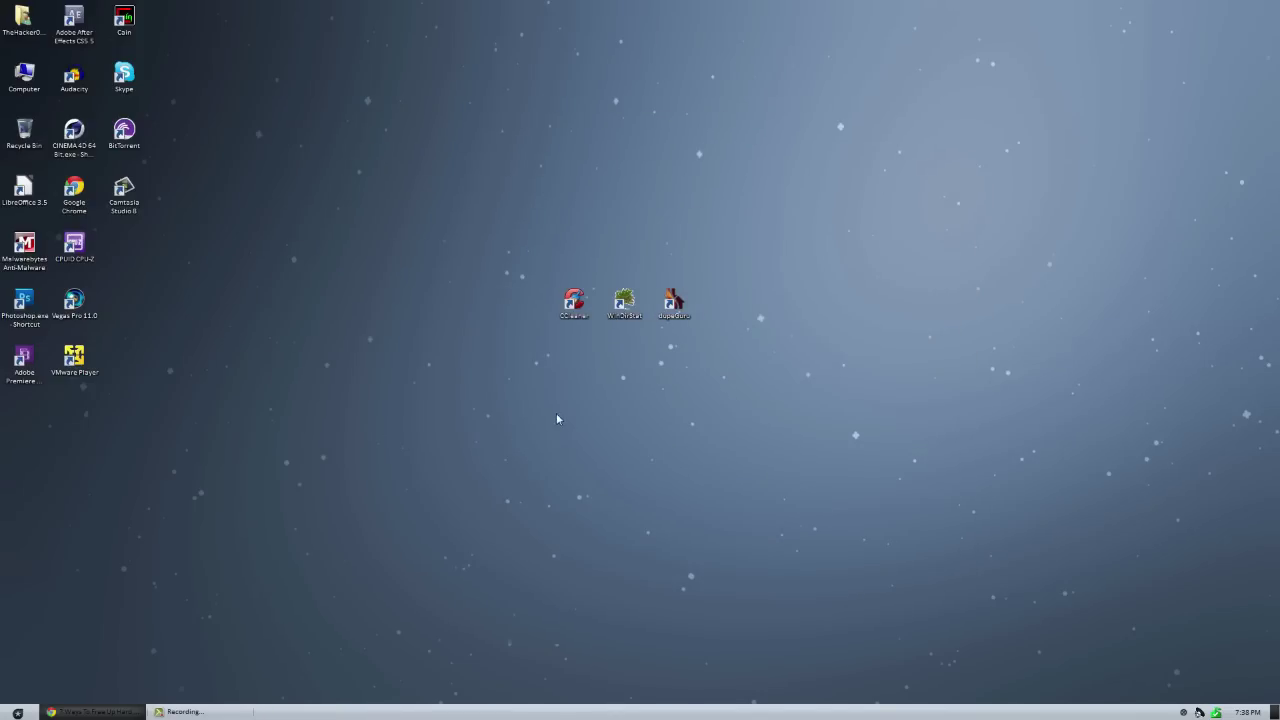
drag(624, 302, 624, 413)
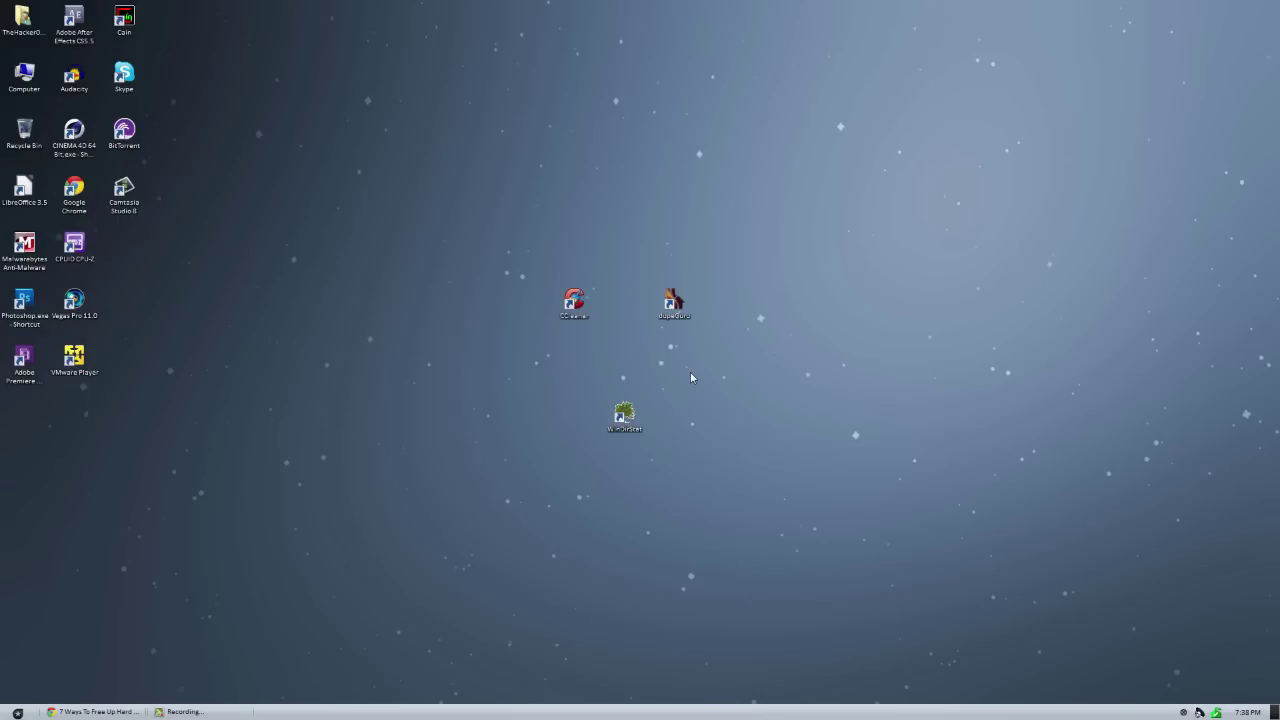
double_click(624, 413)
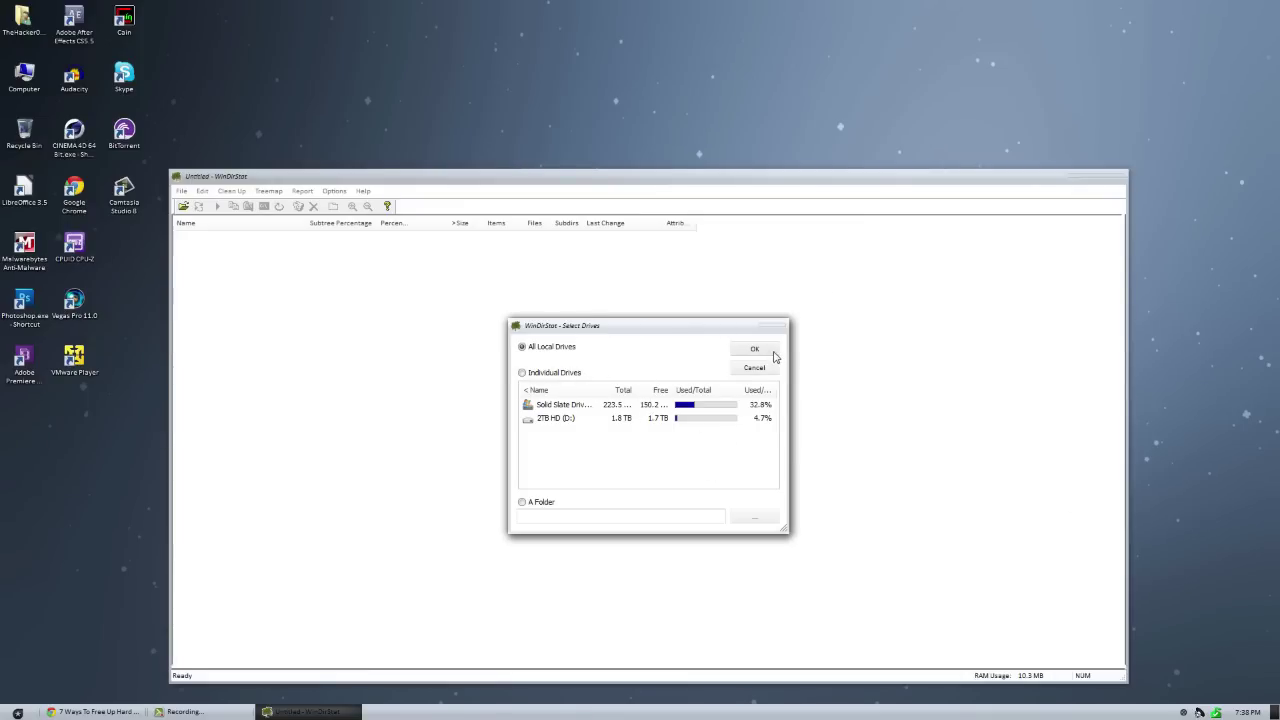
click(772, 352)
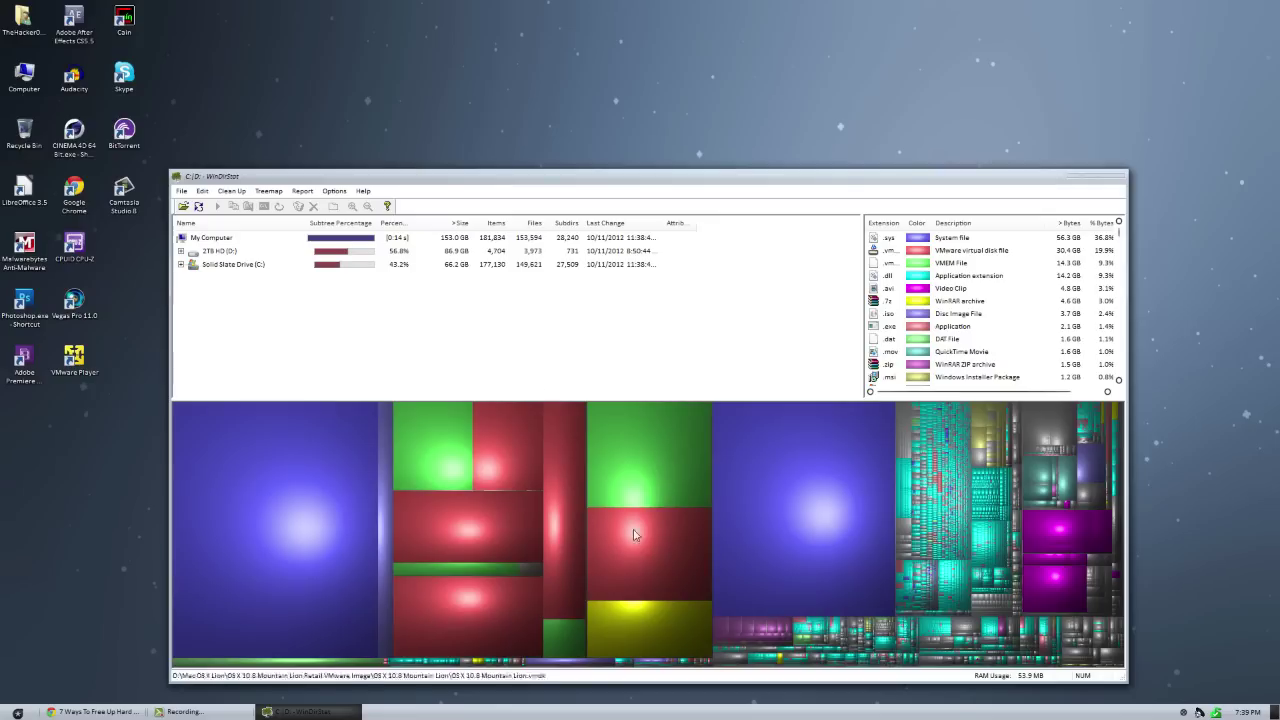
Locate pagefile.sys and hiberfil.sys in the C: treemap and view hiberfil.sys's 23.9 GB size in Properties.
click(1080, 536)
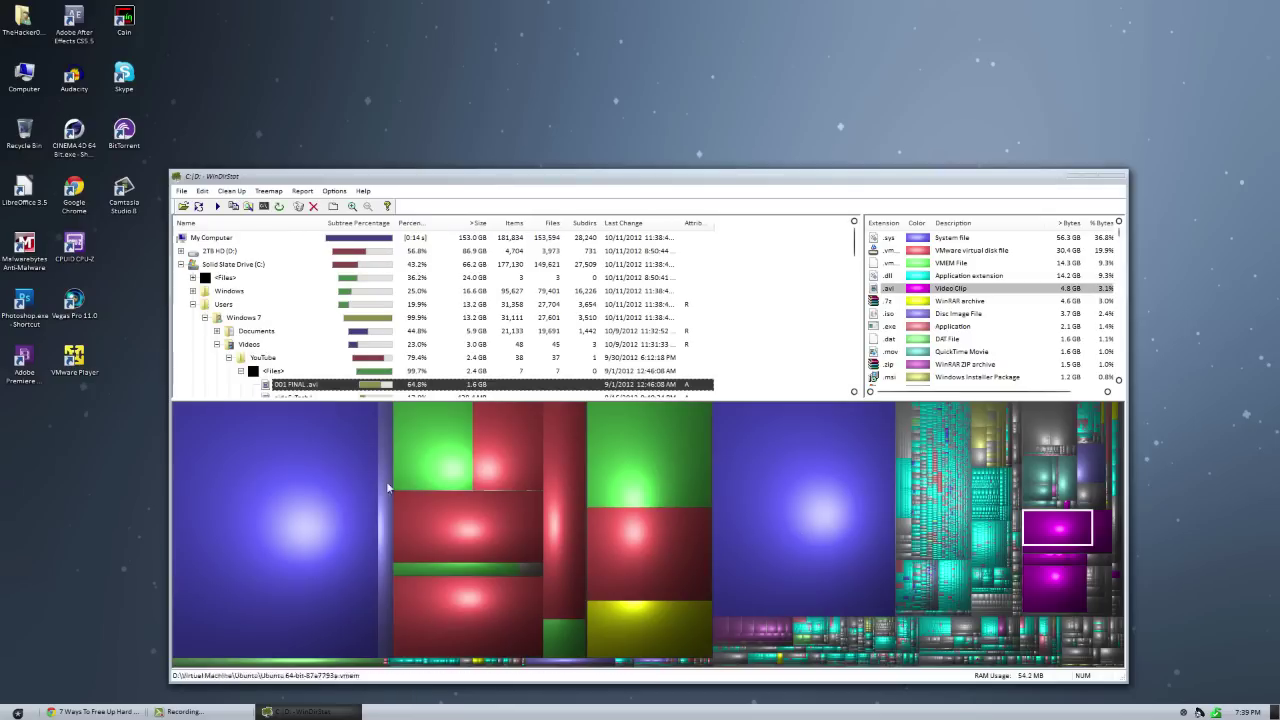
click(217, 242)
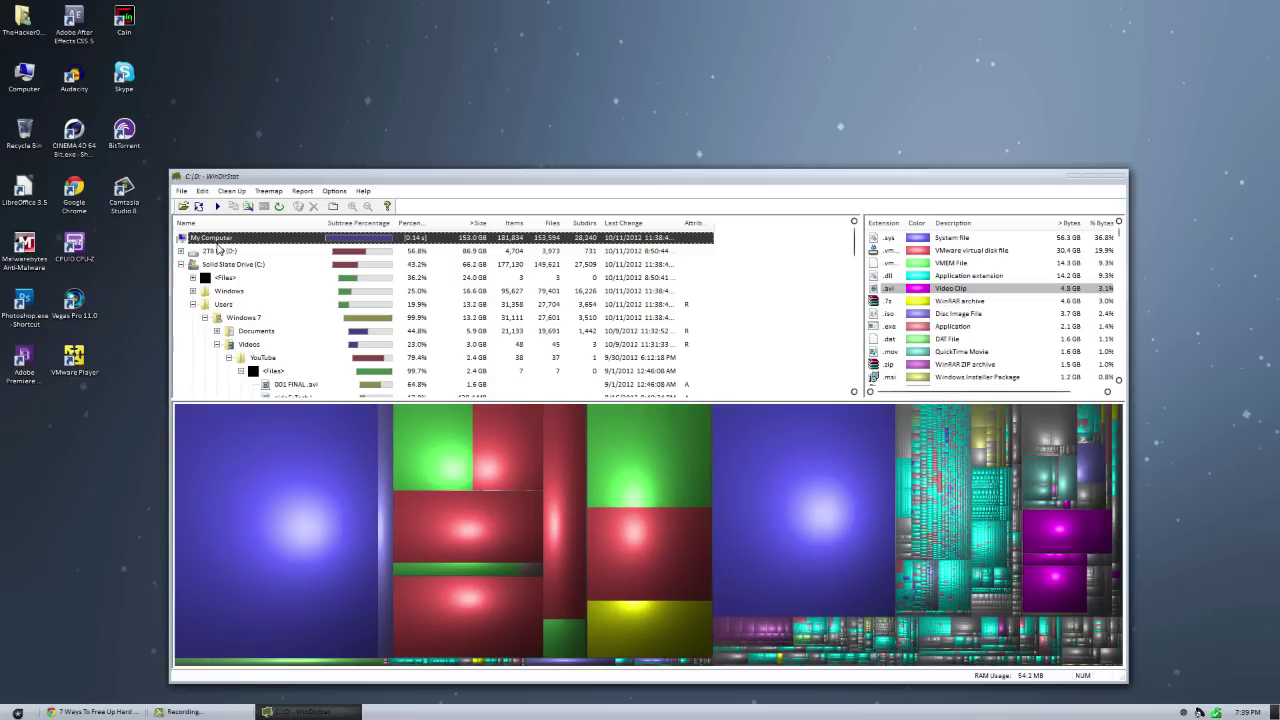
click(229, 265)
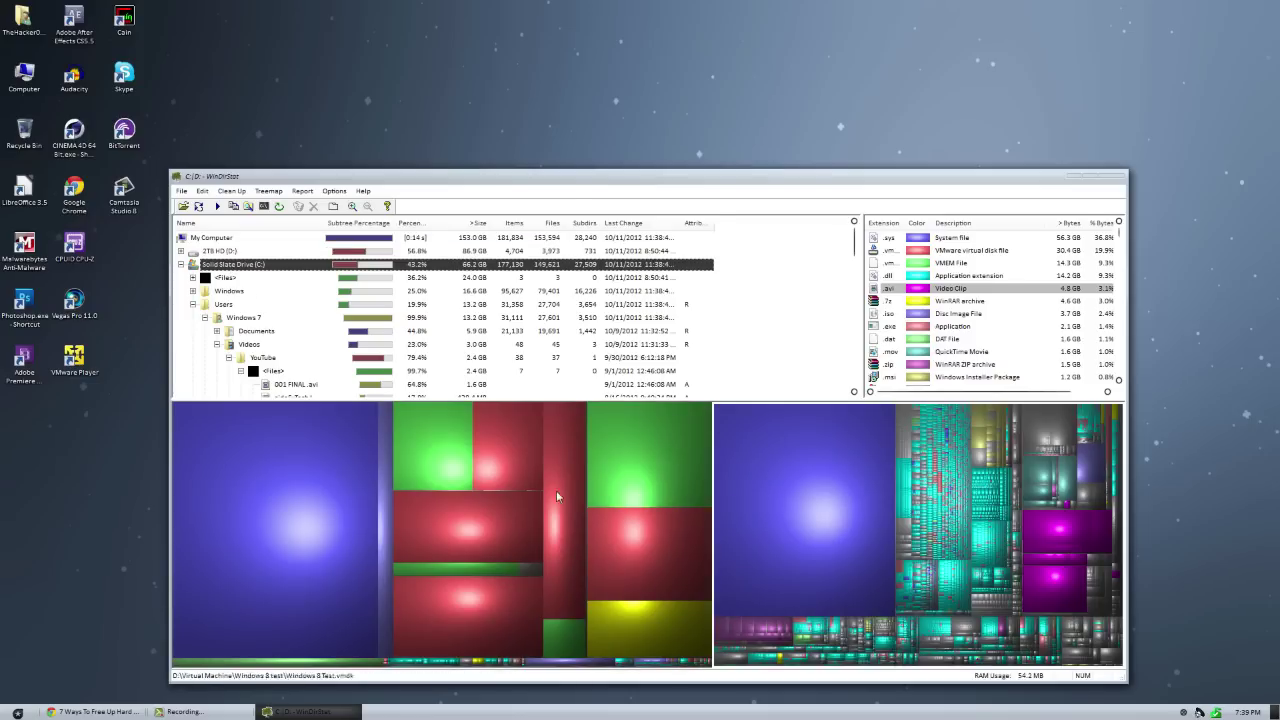
click(277, 488)
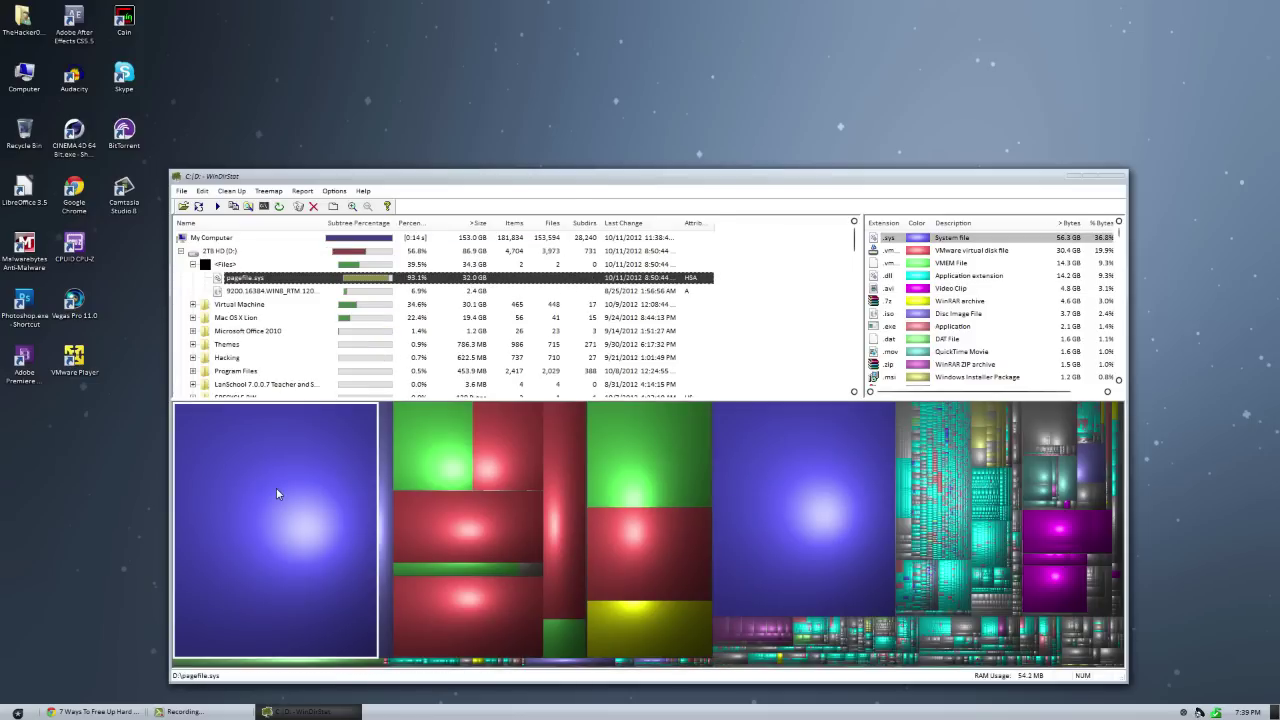
click(810, 498)
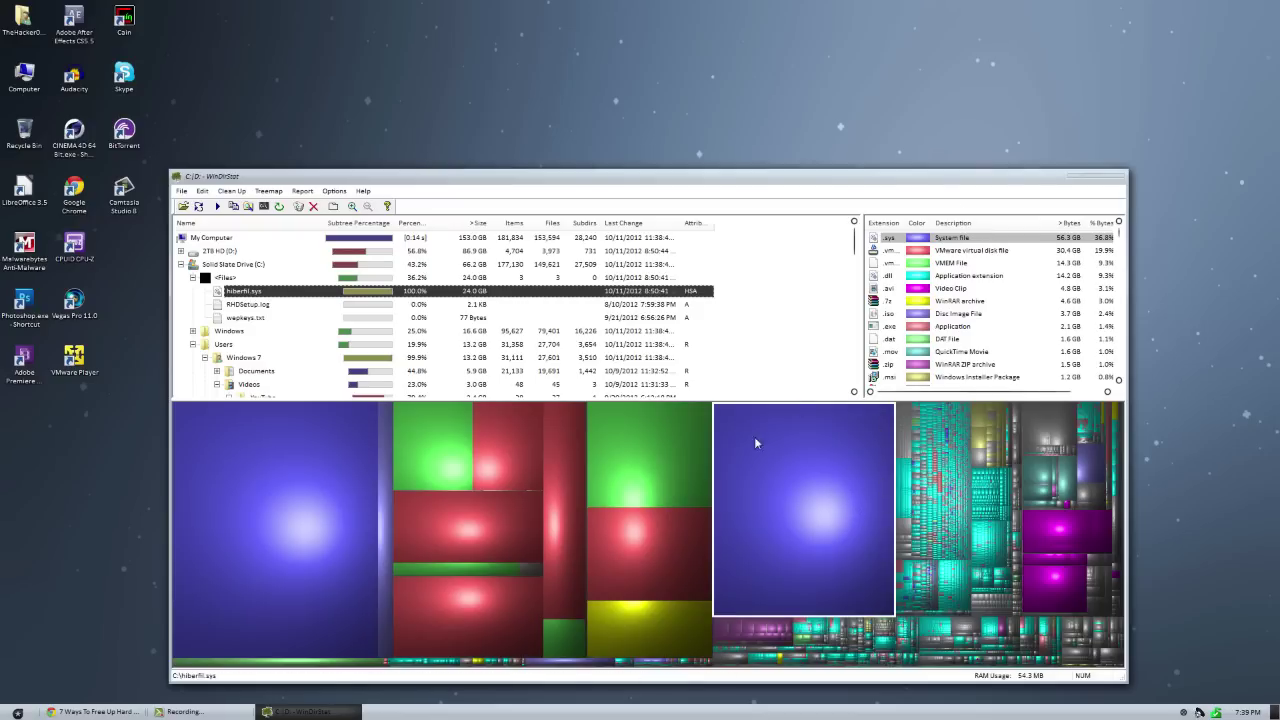
right_click(252, 296)
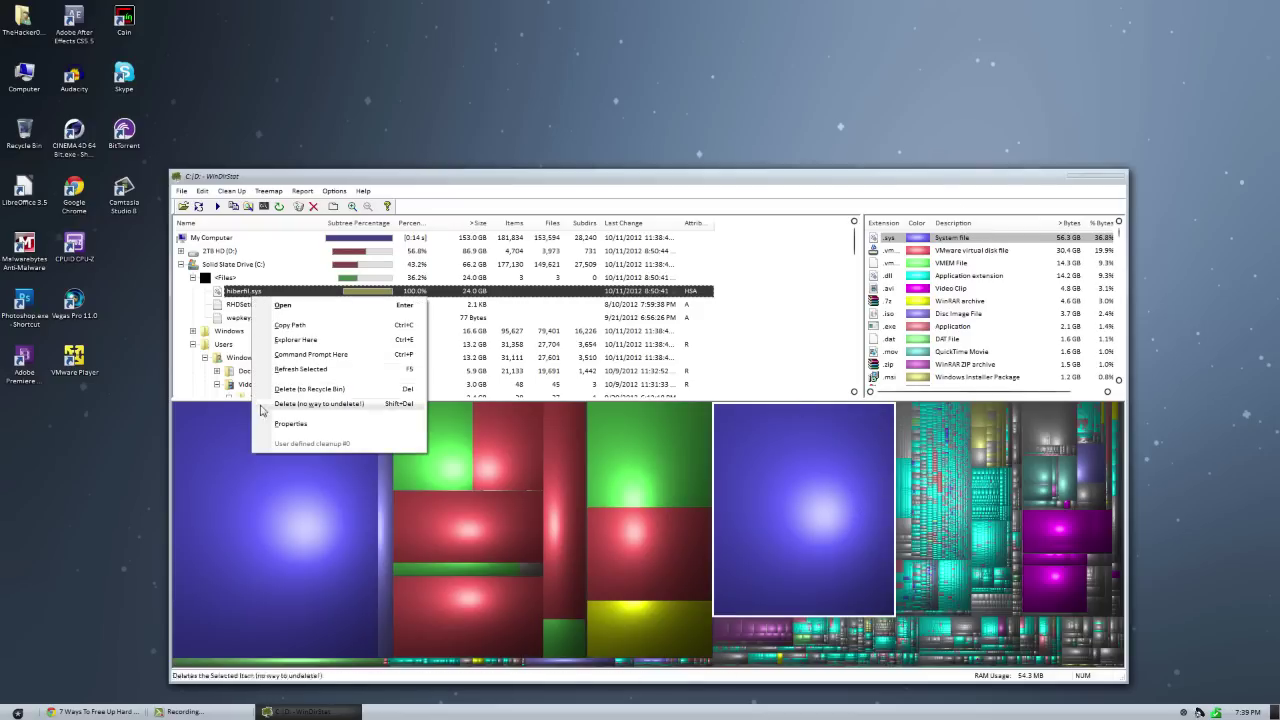
click(290, 423)
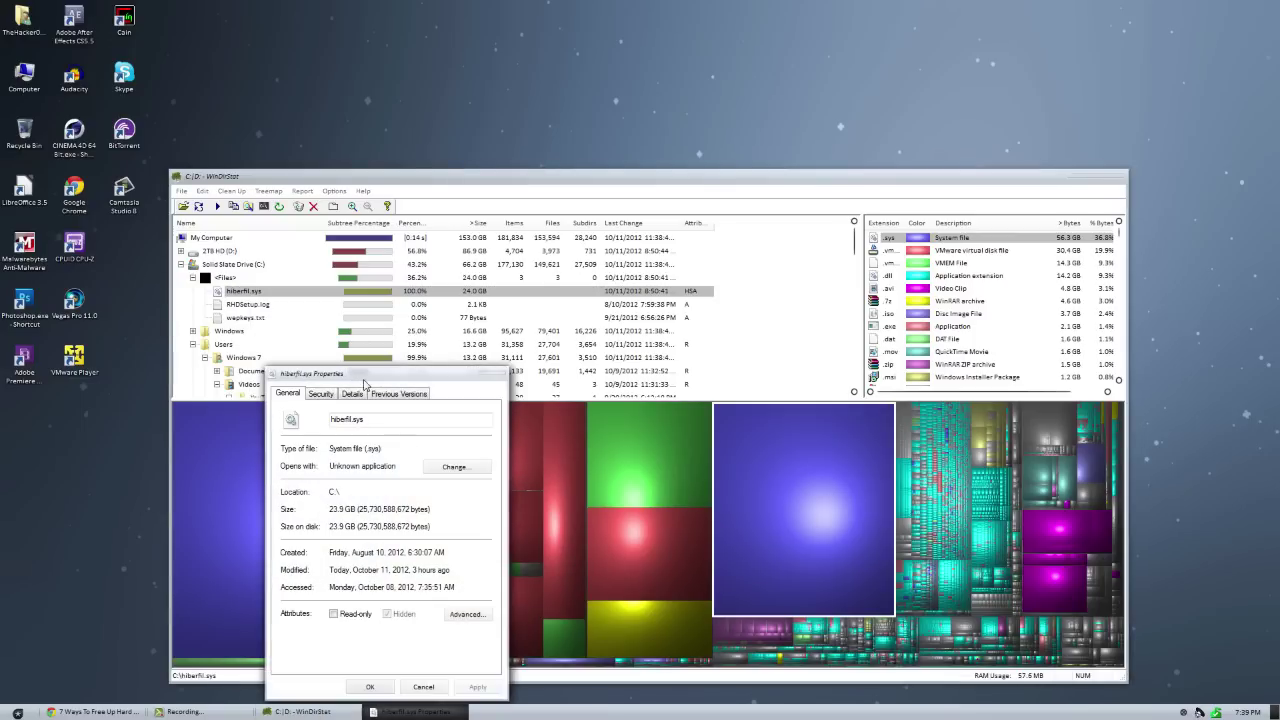
drag(334, 419, 364, 418)
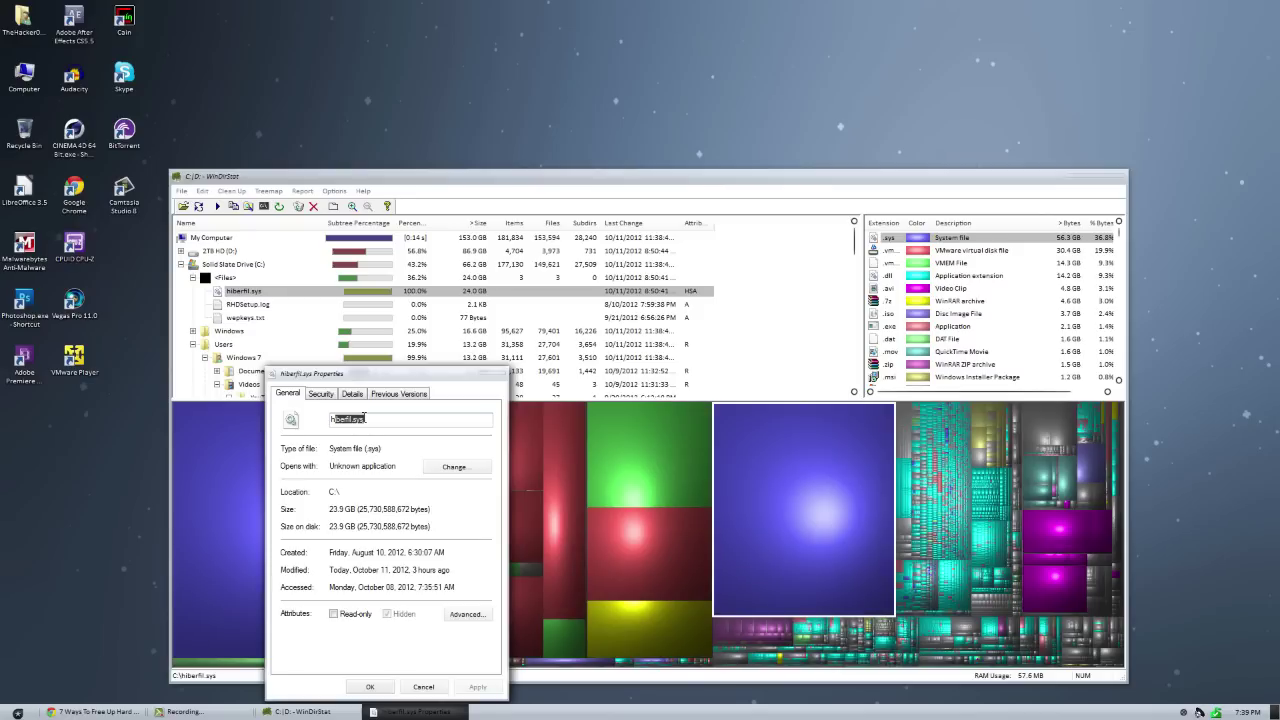
Identify the large Ubuntu, Windows 8, Windows 7 x64 and Mountain Lion virtual-machine files in the treemap.
click(500, 375)
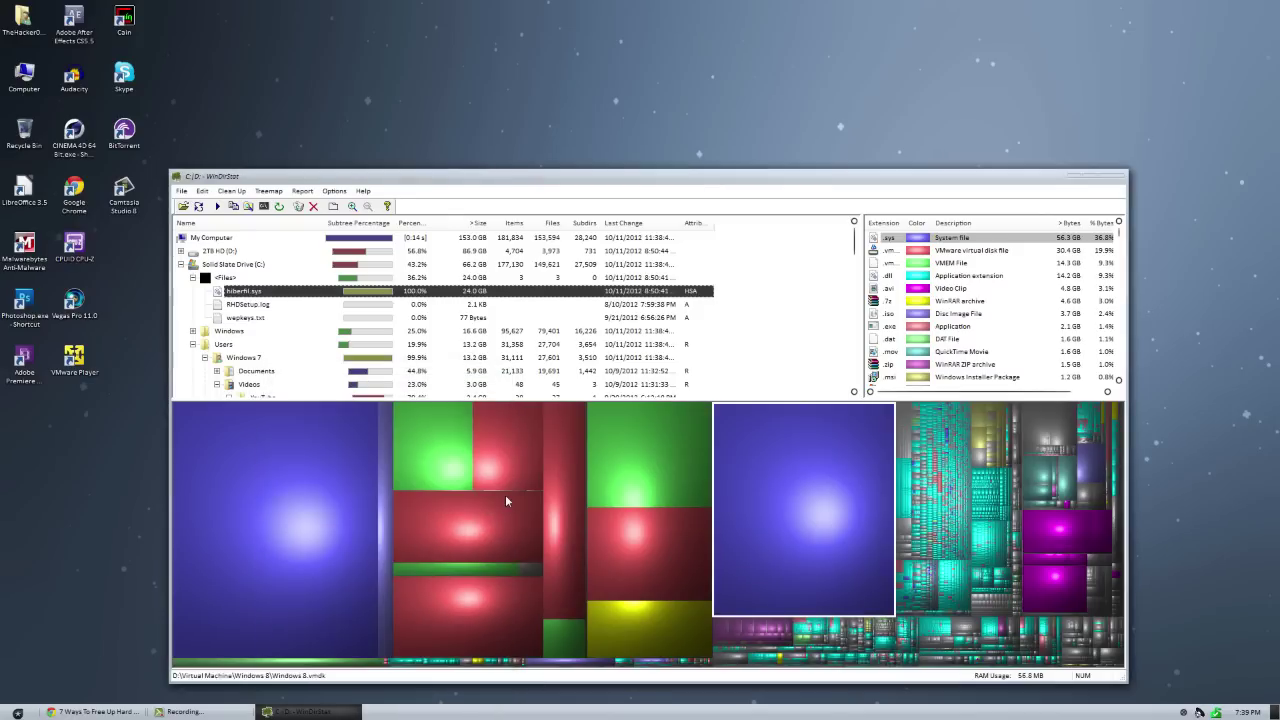
click(504, 496)
click(465, 466)
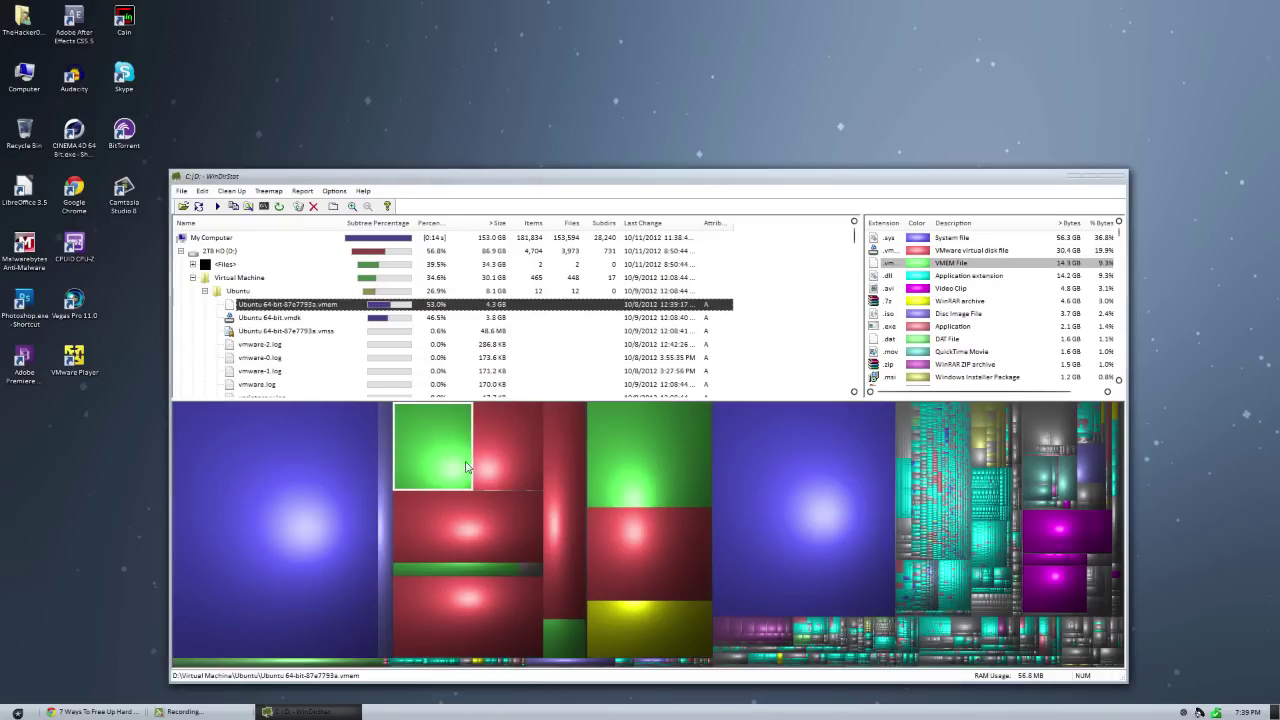
click(487, 538)
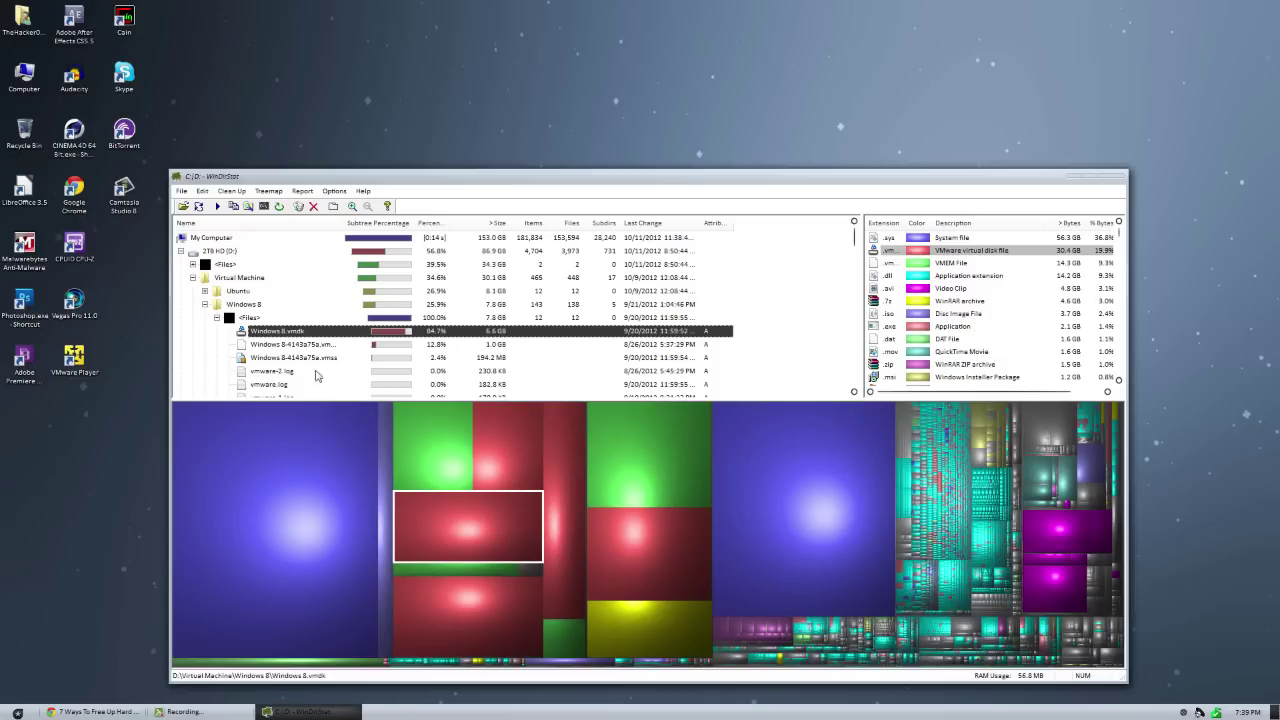
click(519, 456)
click(551, 442)
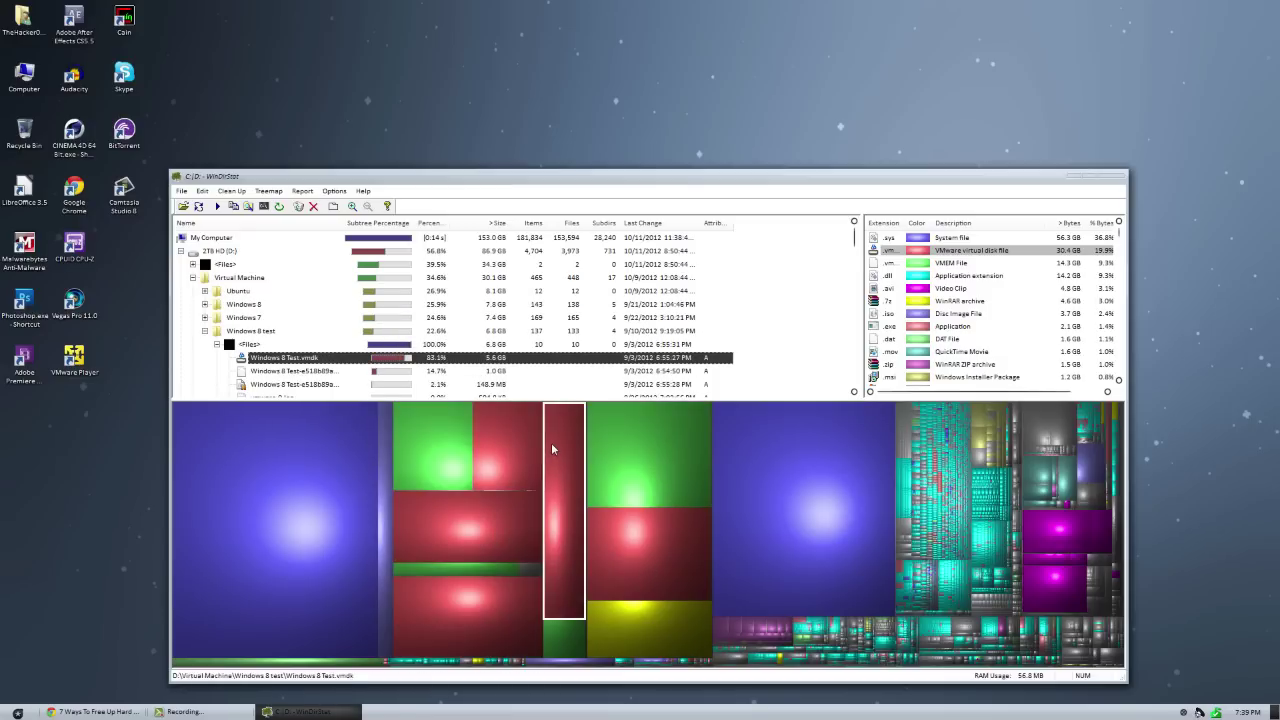
click(480, 500)
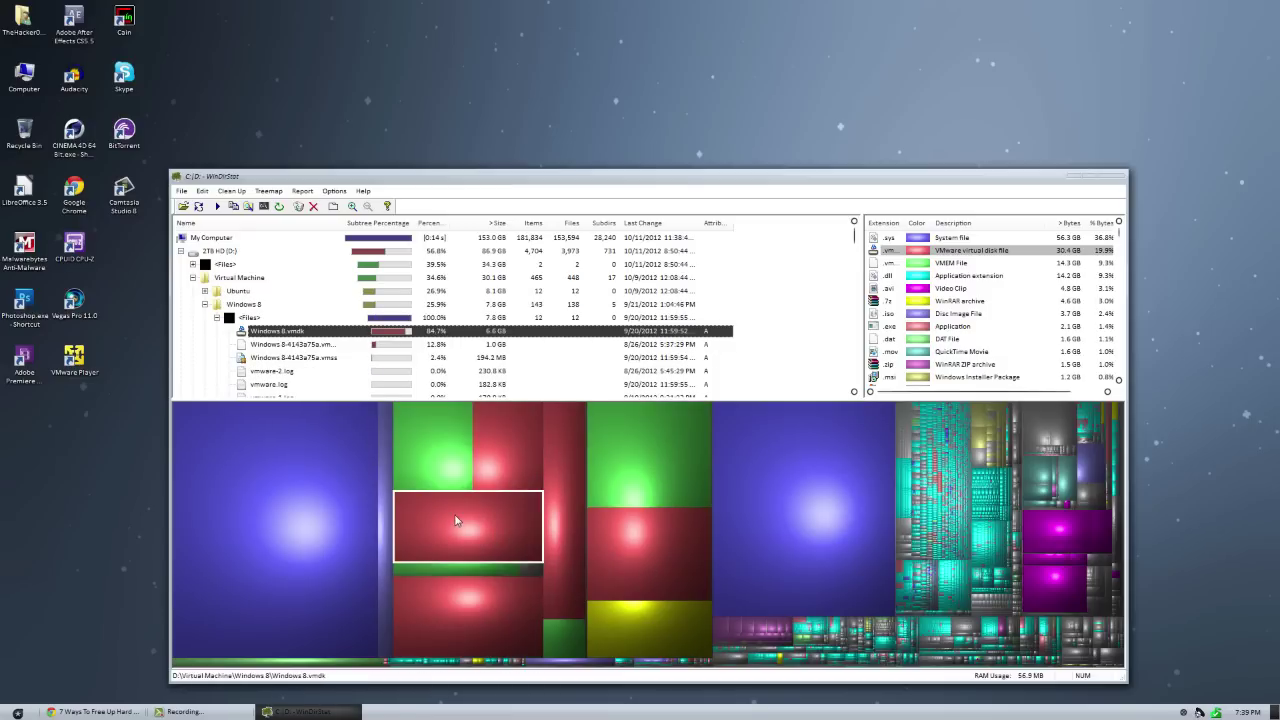
click(470, 610)
click(626, 553)
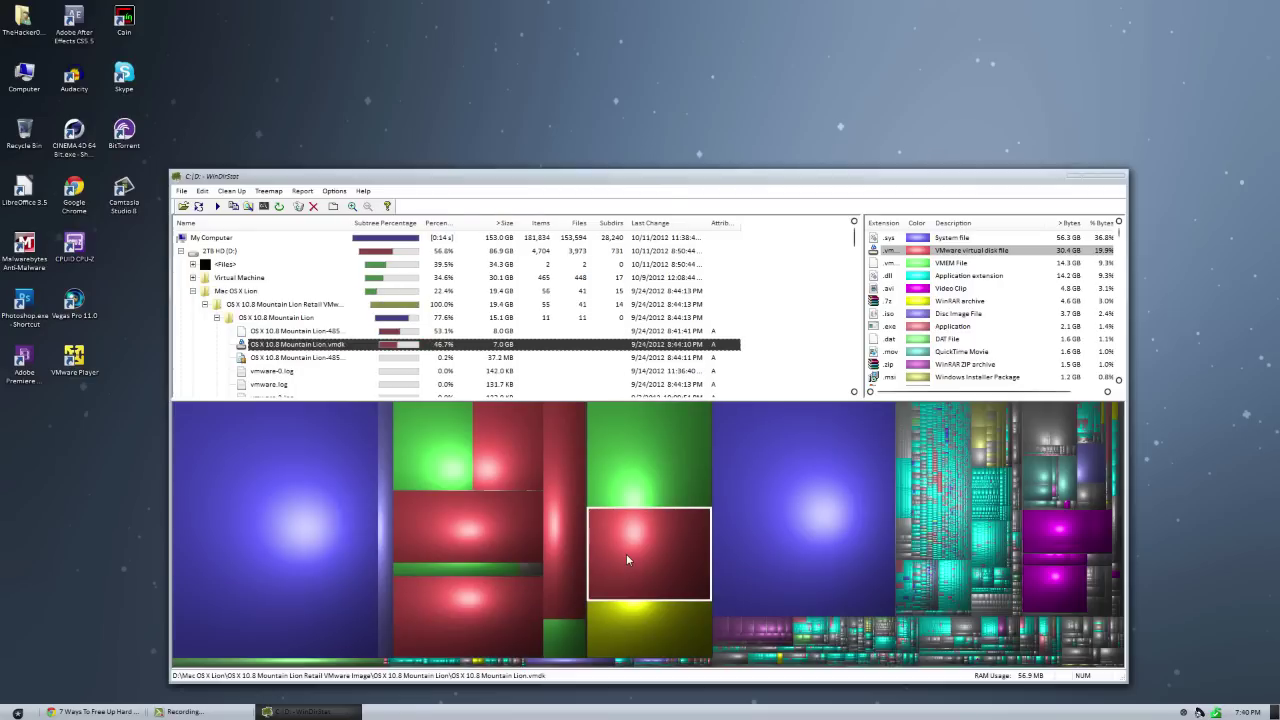
Identify the videos 'The Beast changing colours.avi' and '001 FINAL.avi', plus pagefile.sys on D:.
click(1058, 597)
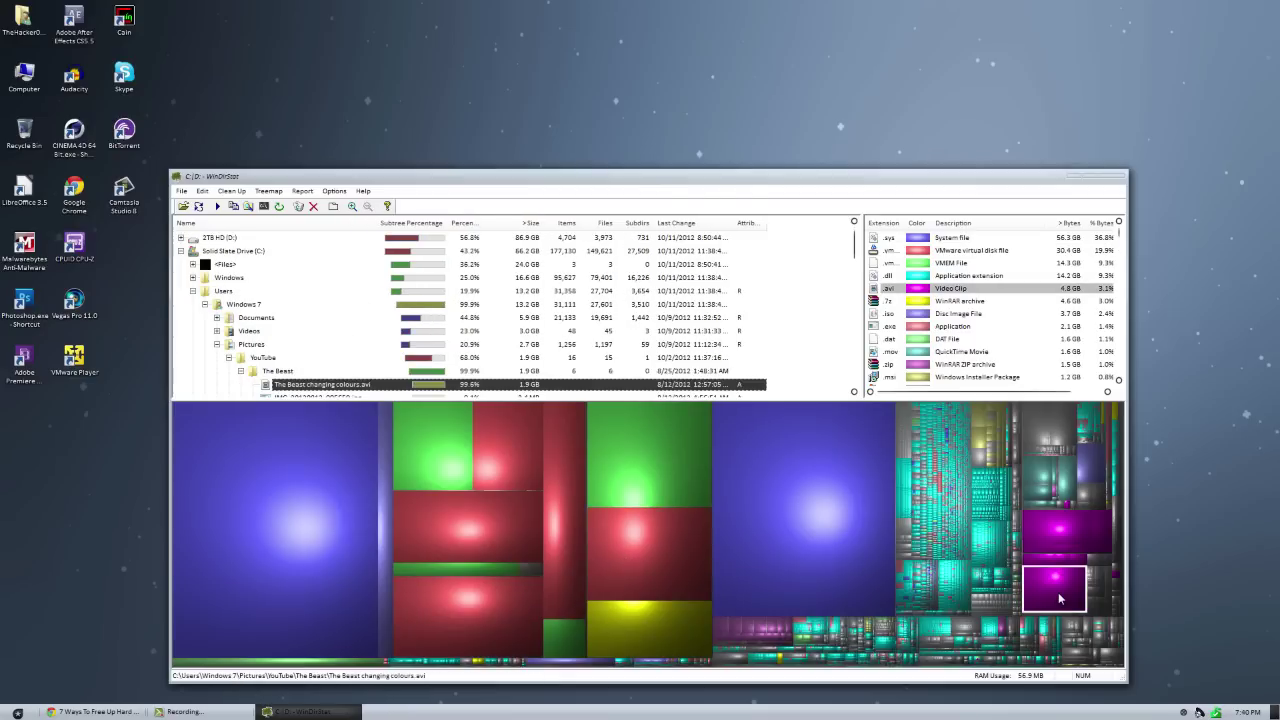
click(1060, 525)
click(818, 508)
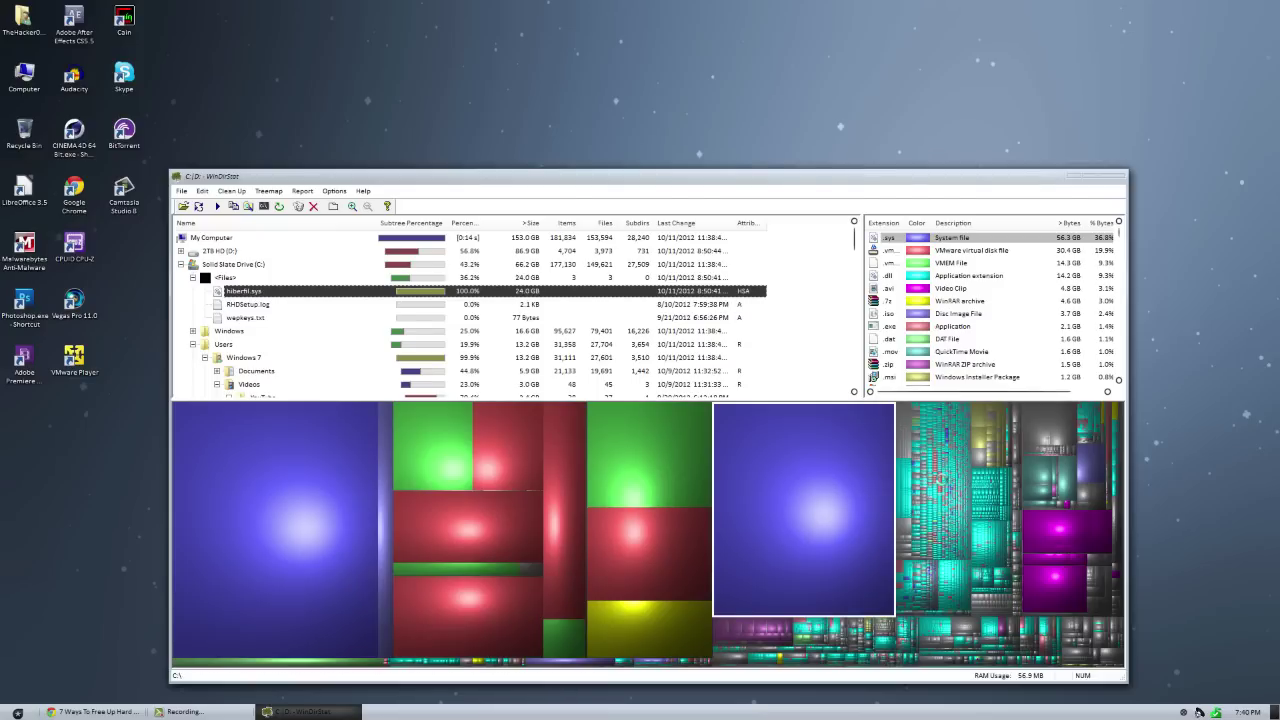
click(916, 484)
click(303, 536)
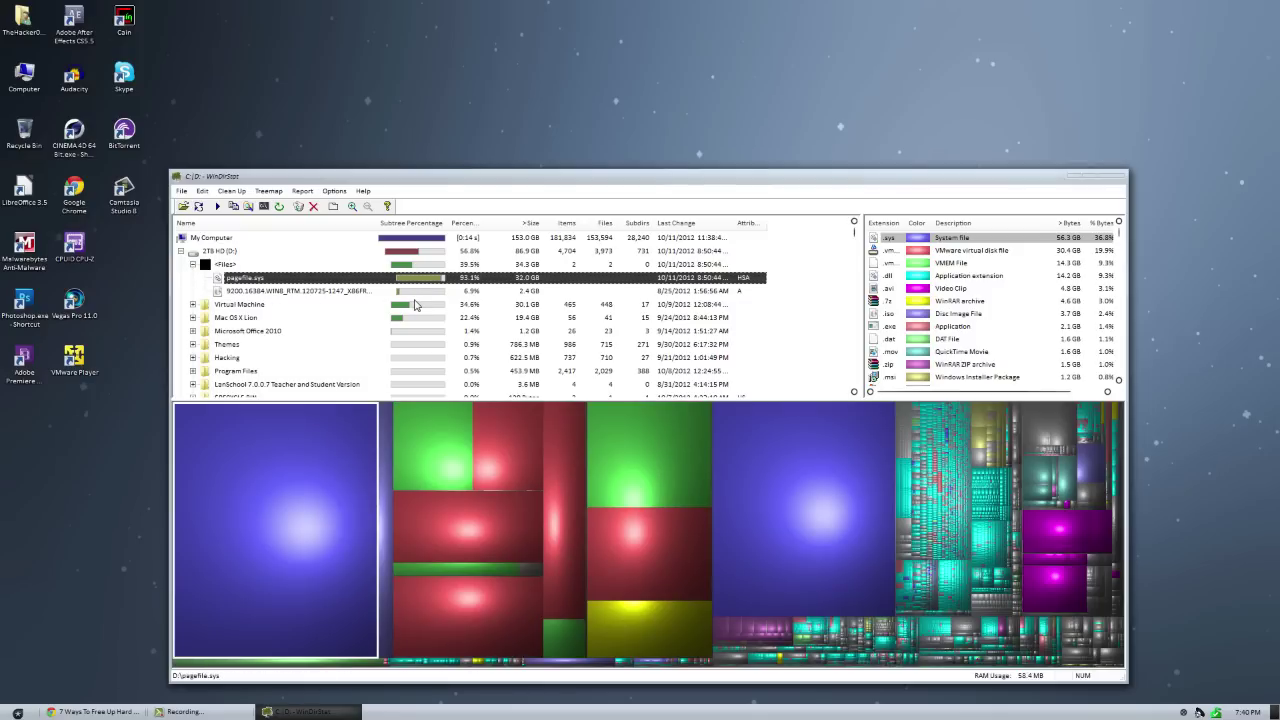
Collapse the D: and C: drive trees and close WinDirStat.
click(181, 251)
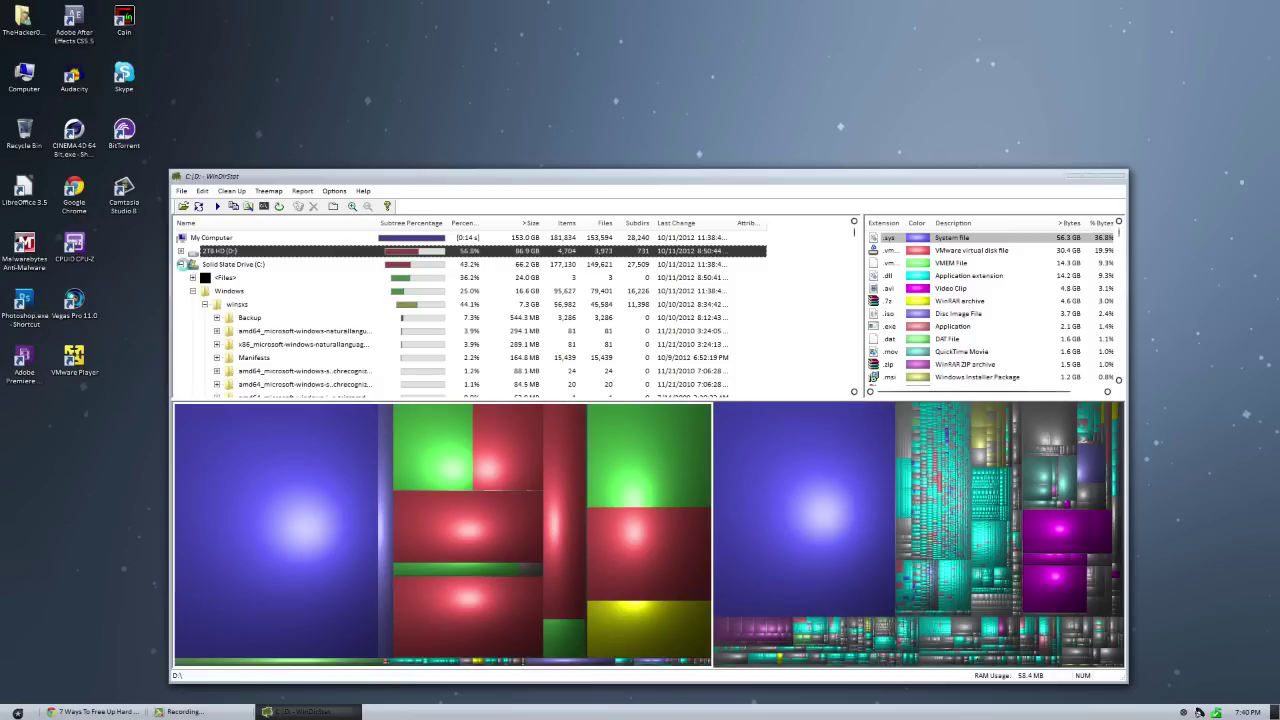
click(181, 264)
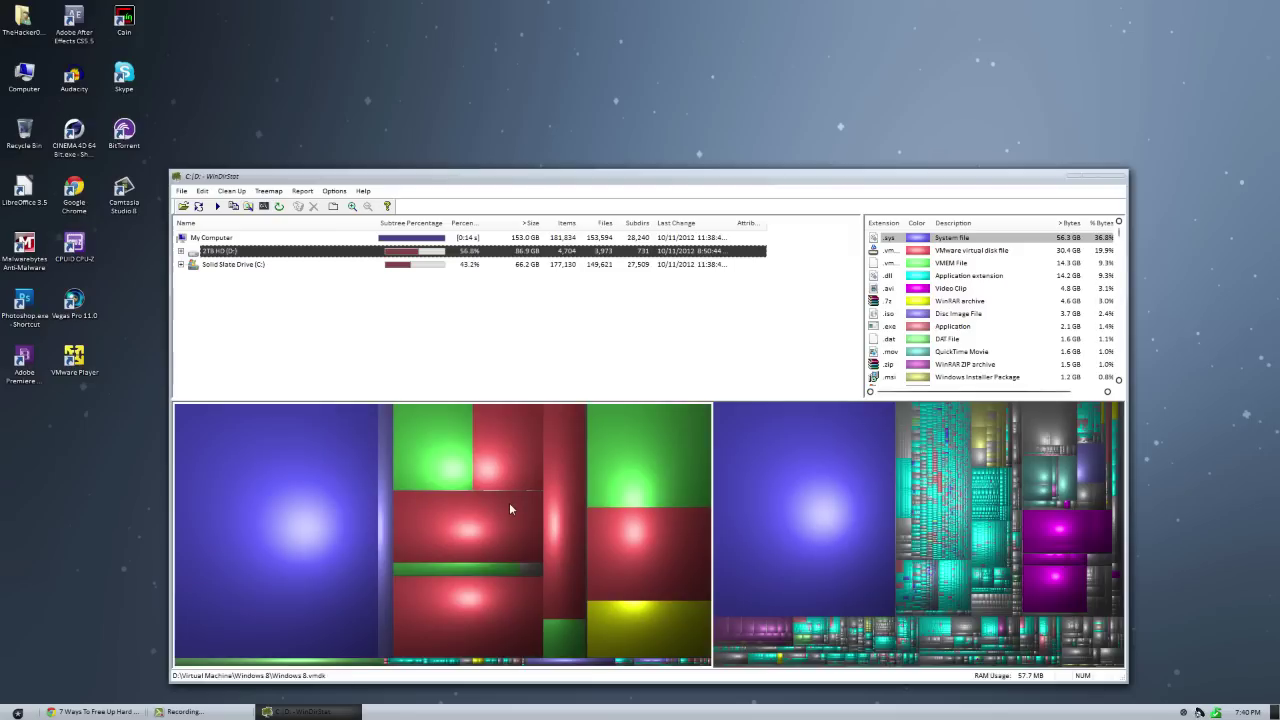
click(1106, 177)
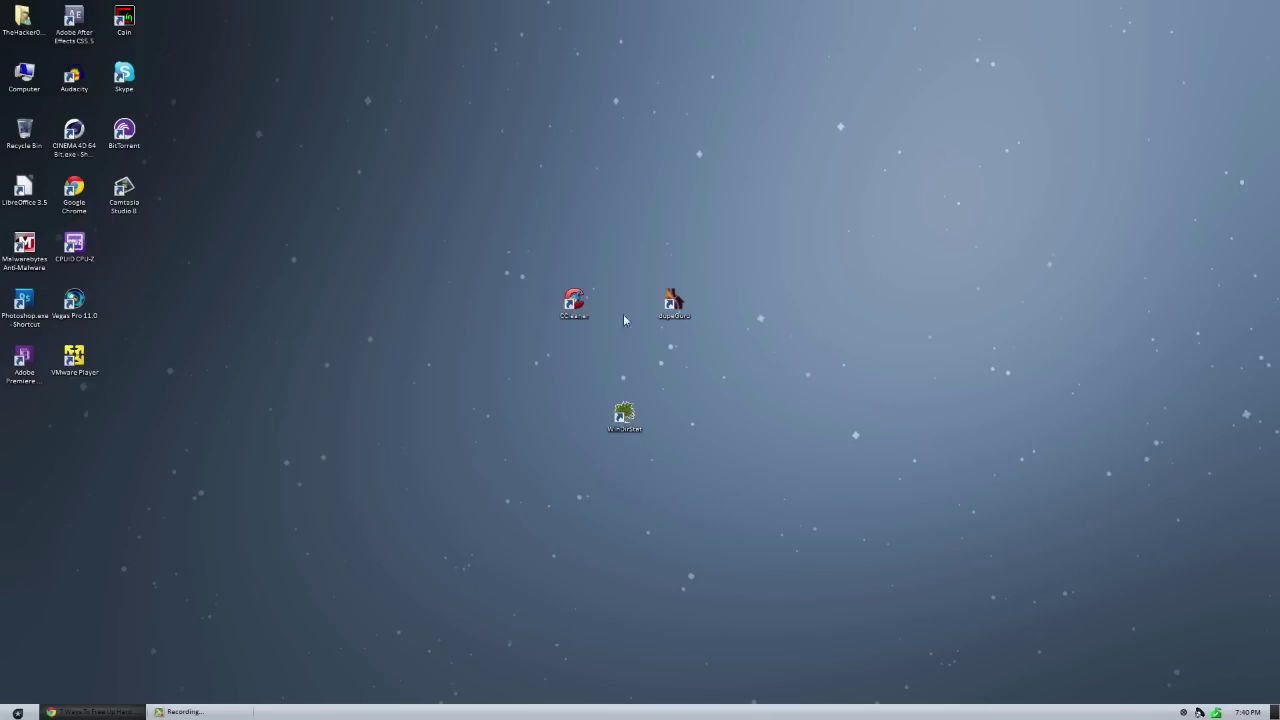
Launch CCleaner and analyze the Windows and application junk, leaving Chrome open.
double_click(573, 302)
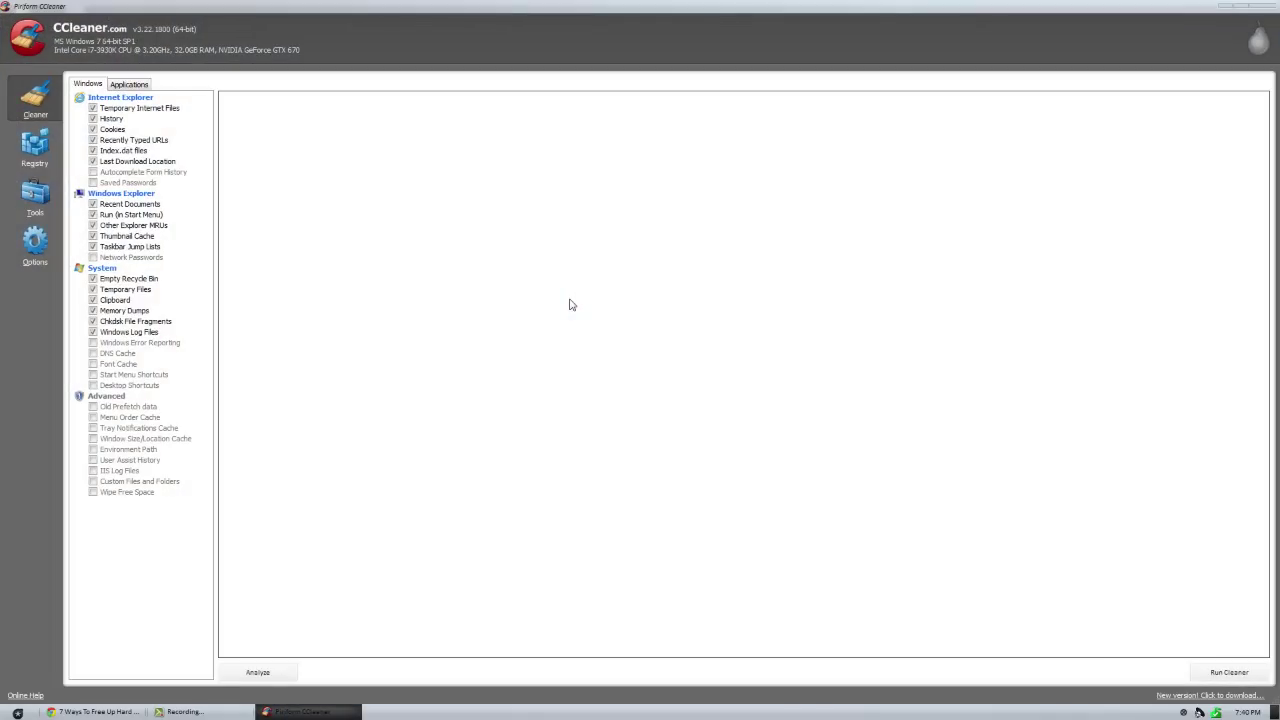
click(134, 86)
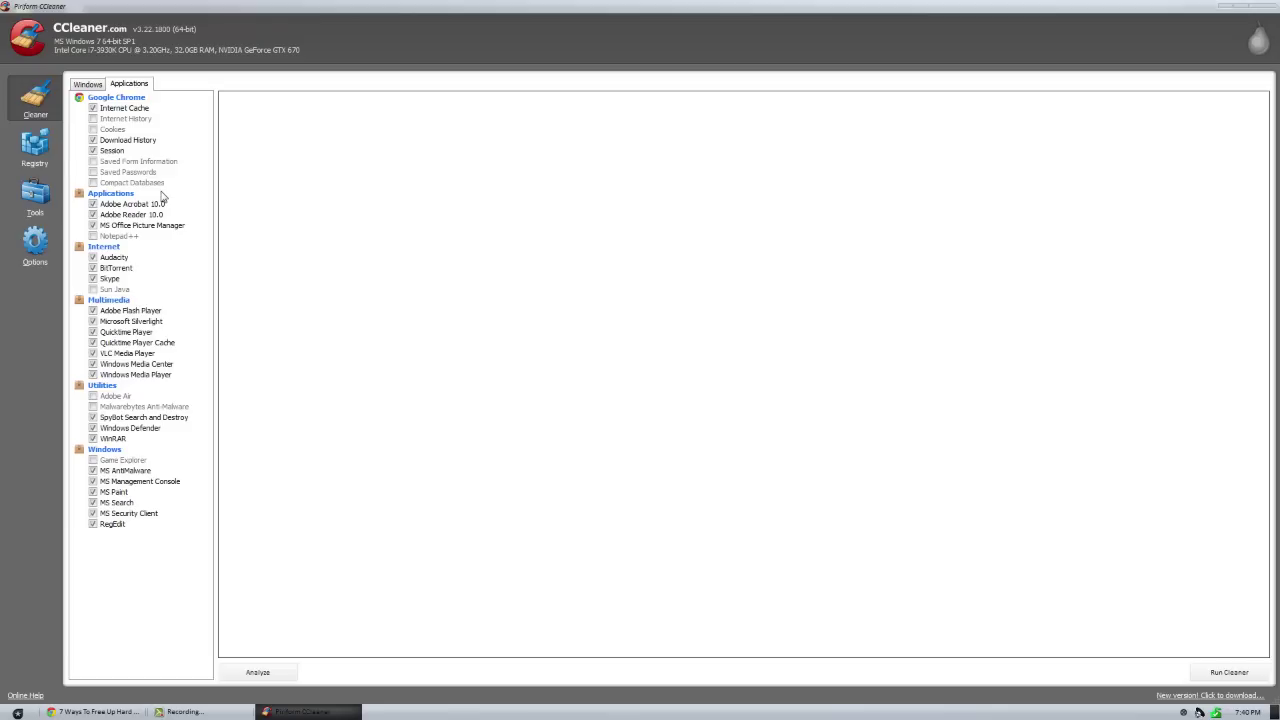
click(98, 86)
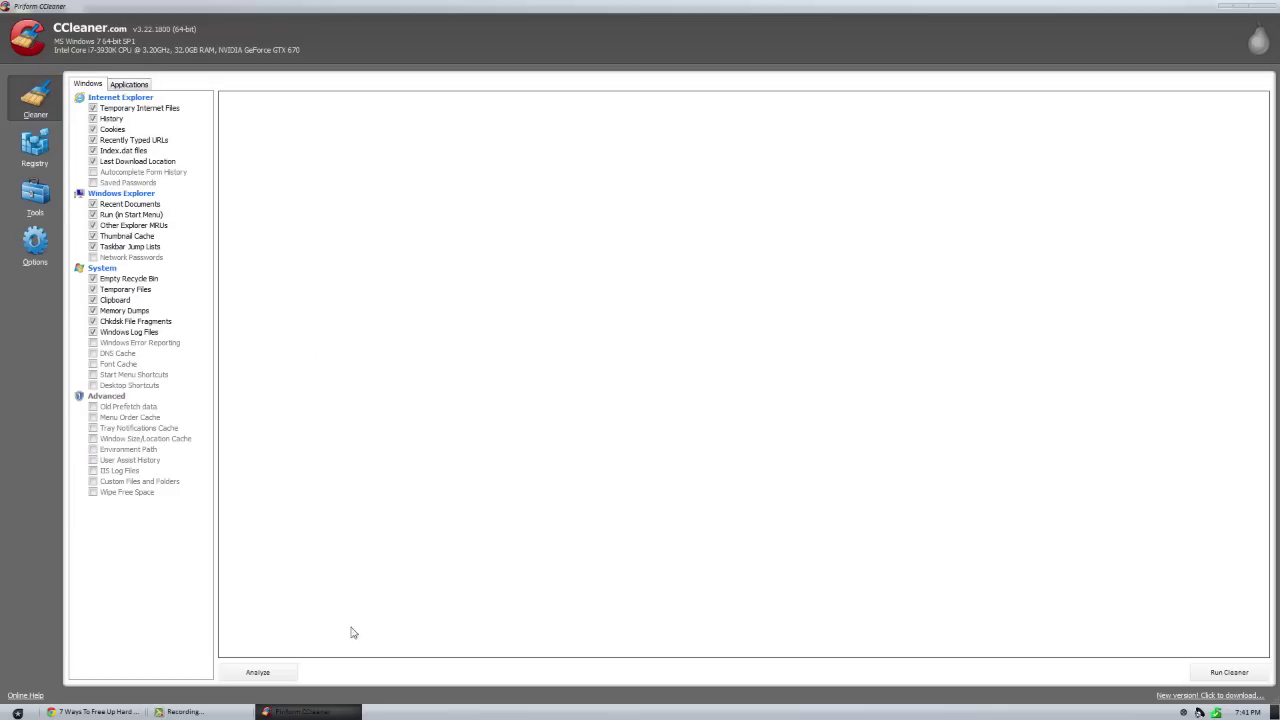
click(280, 672)
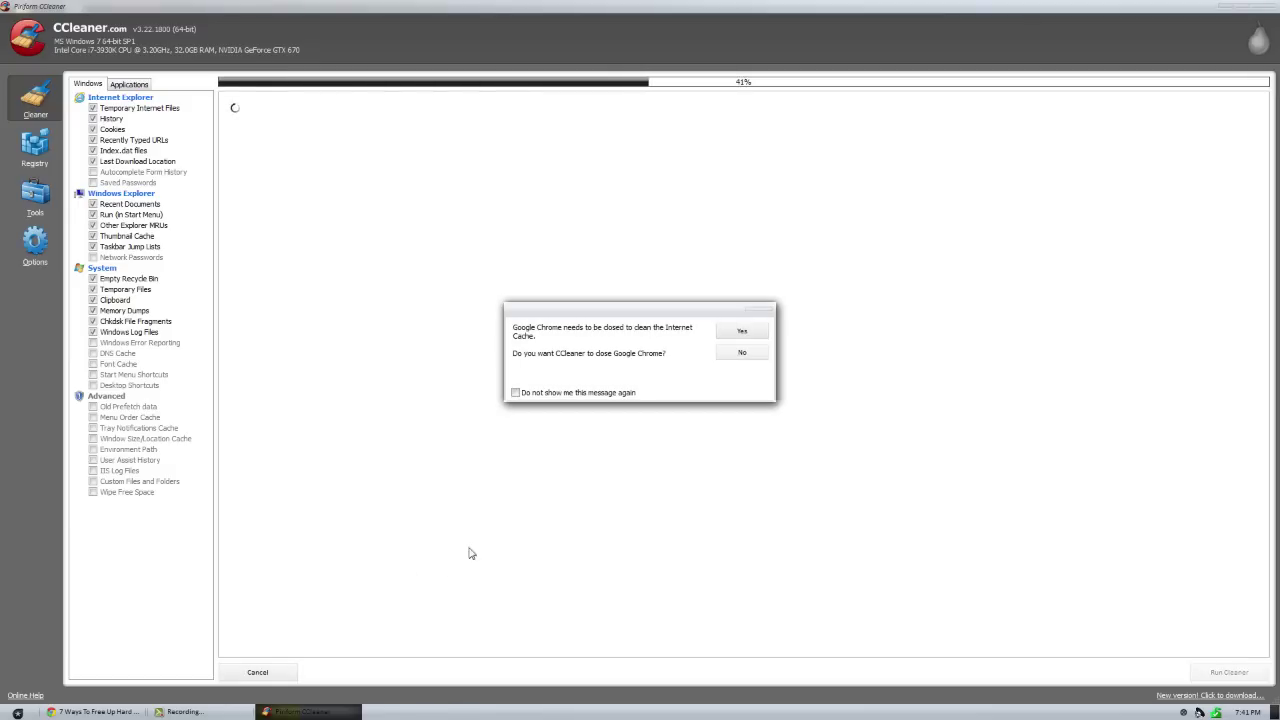
click(742, 353)
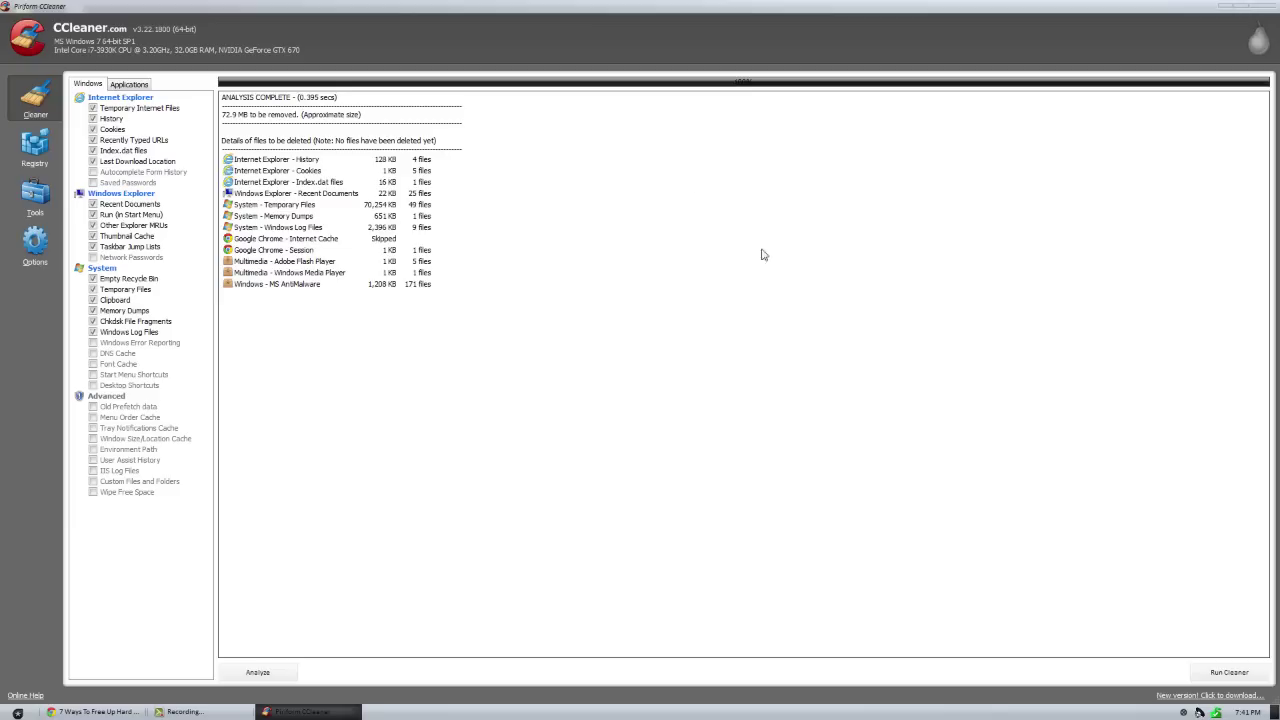
Run the cleaner to delete the 73.0 MB of junk without closing Chrome, then close CCleaner.
click(1220, 674)
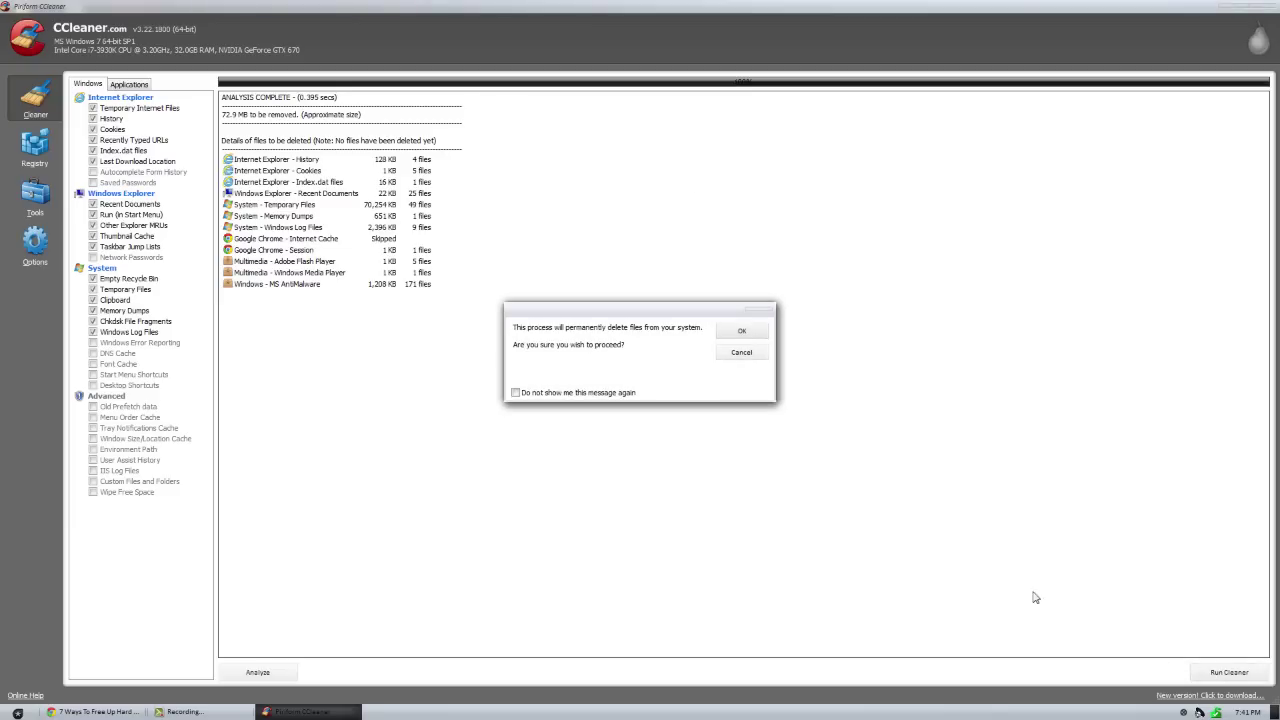
click(743, 334)
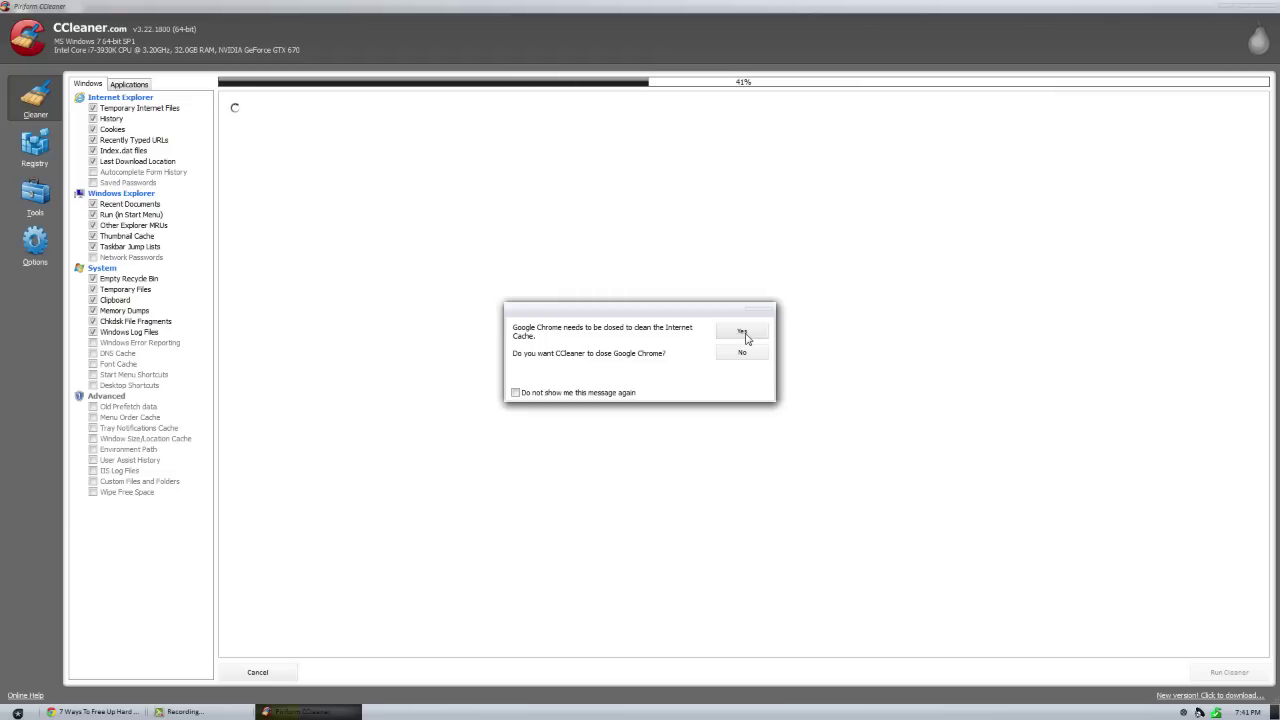
click(744, 354)
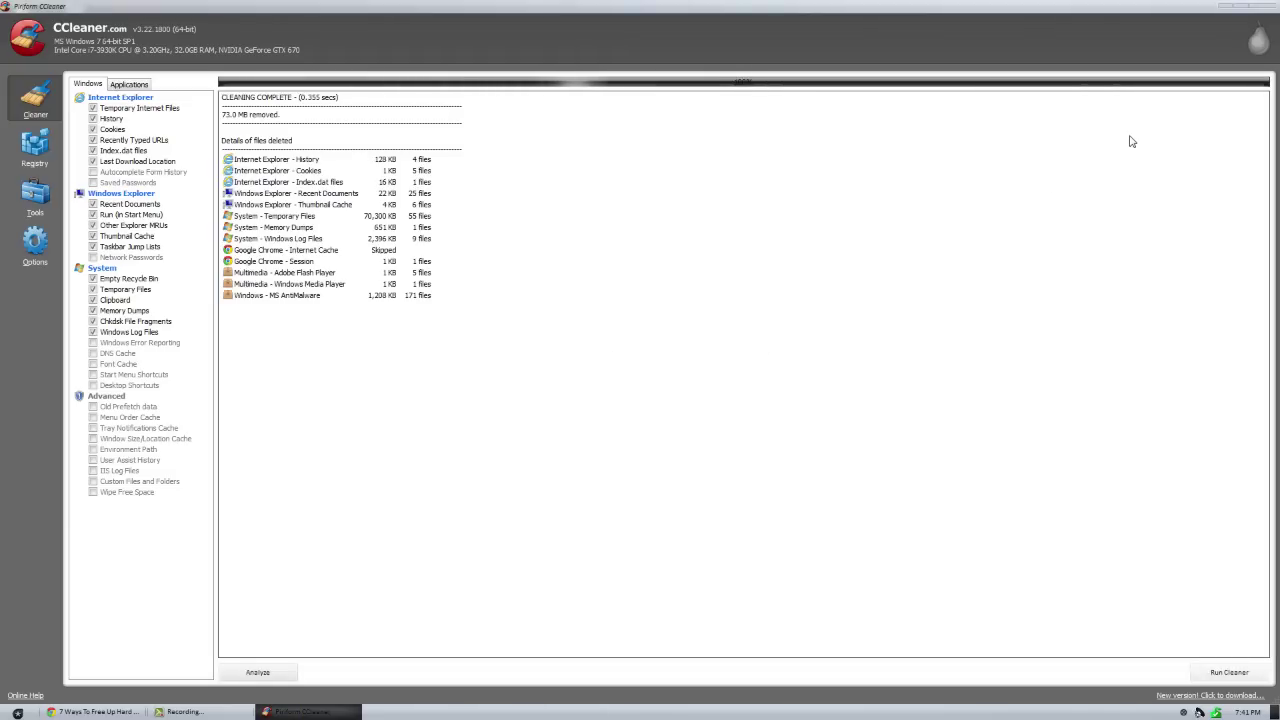
key(alt+F4)
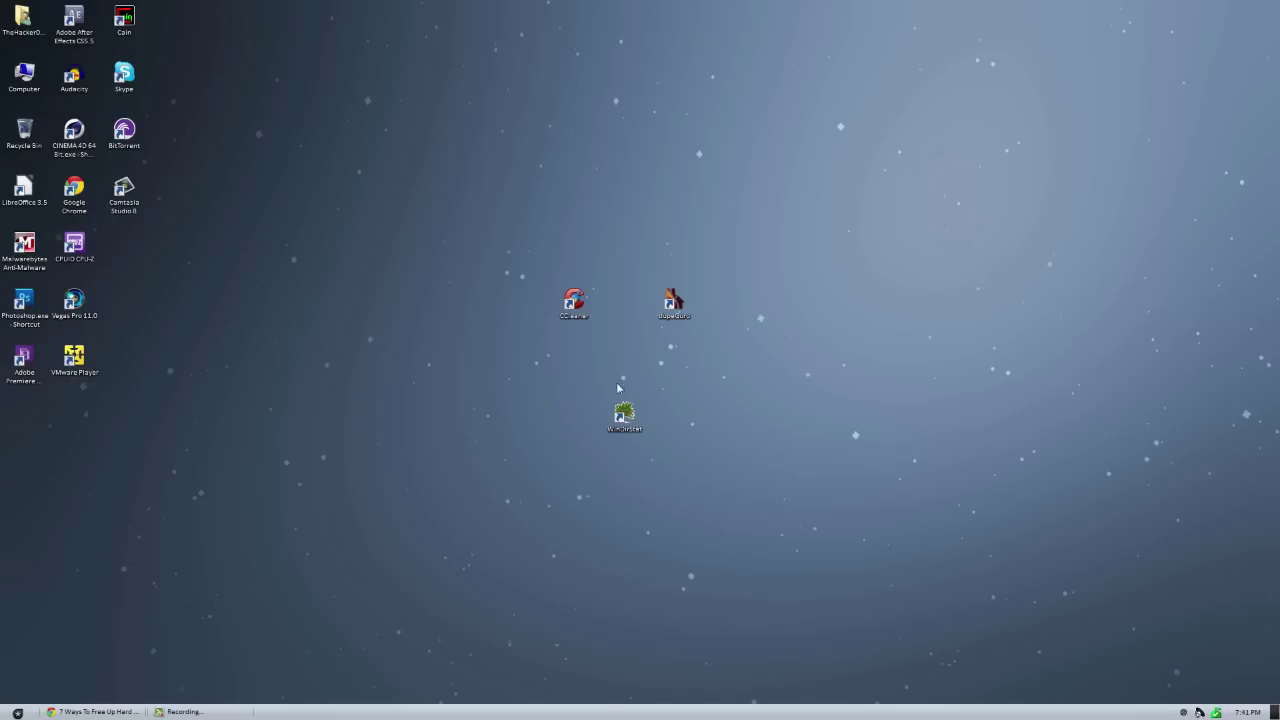
Launch dupeGuru in trial mode and remove Program Files (x86) from the scan folders.
double_click(675, 300)
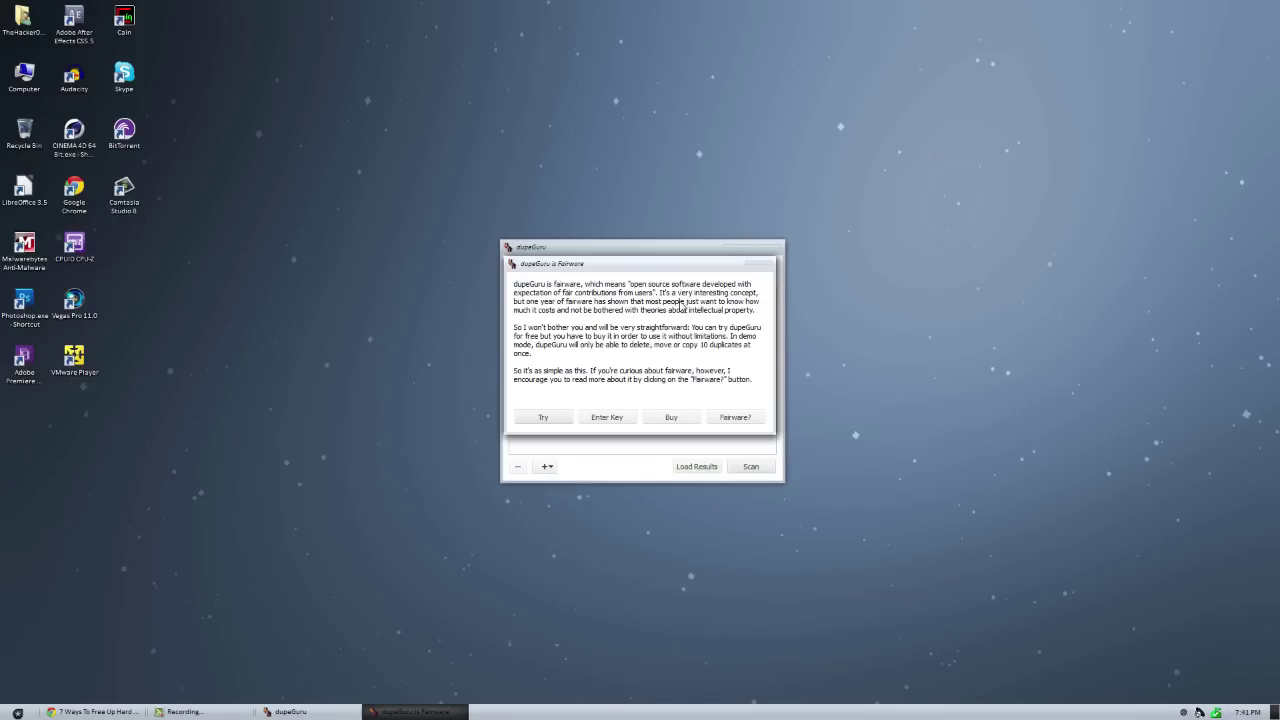
click(553, 423)
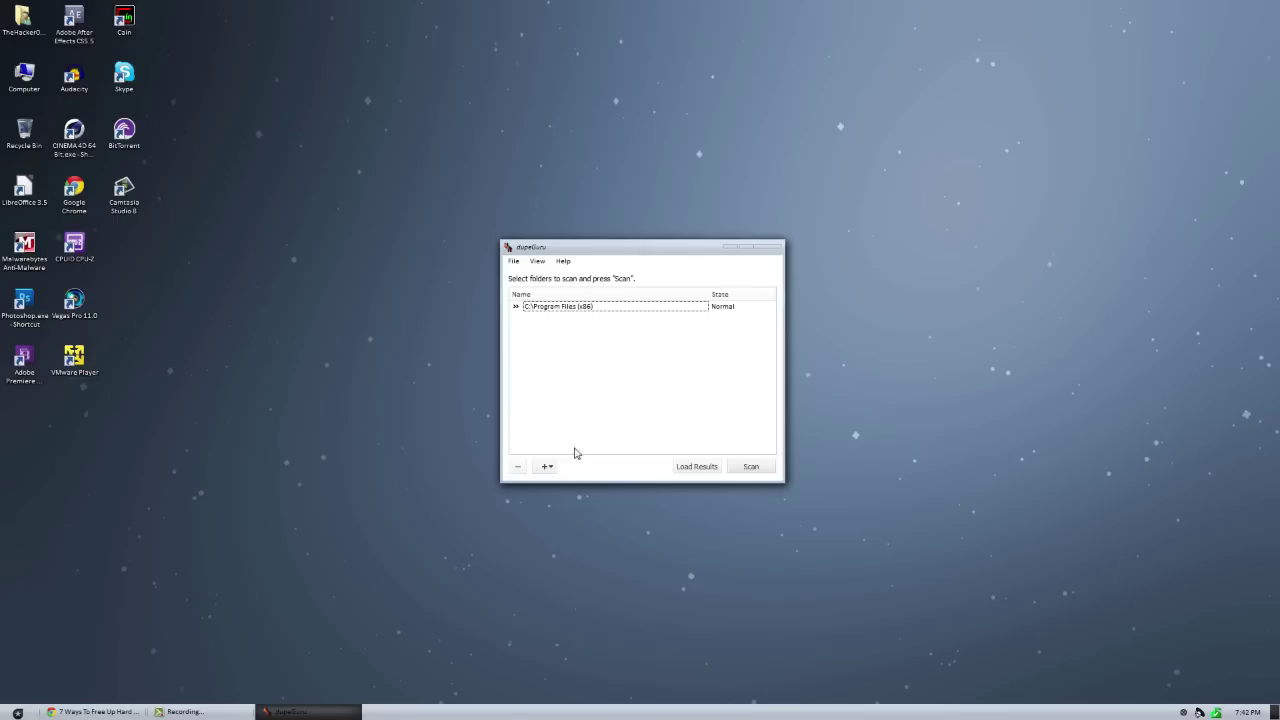
click(580, 308)
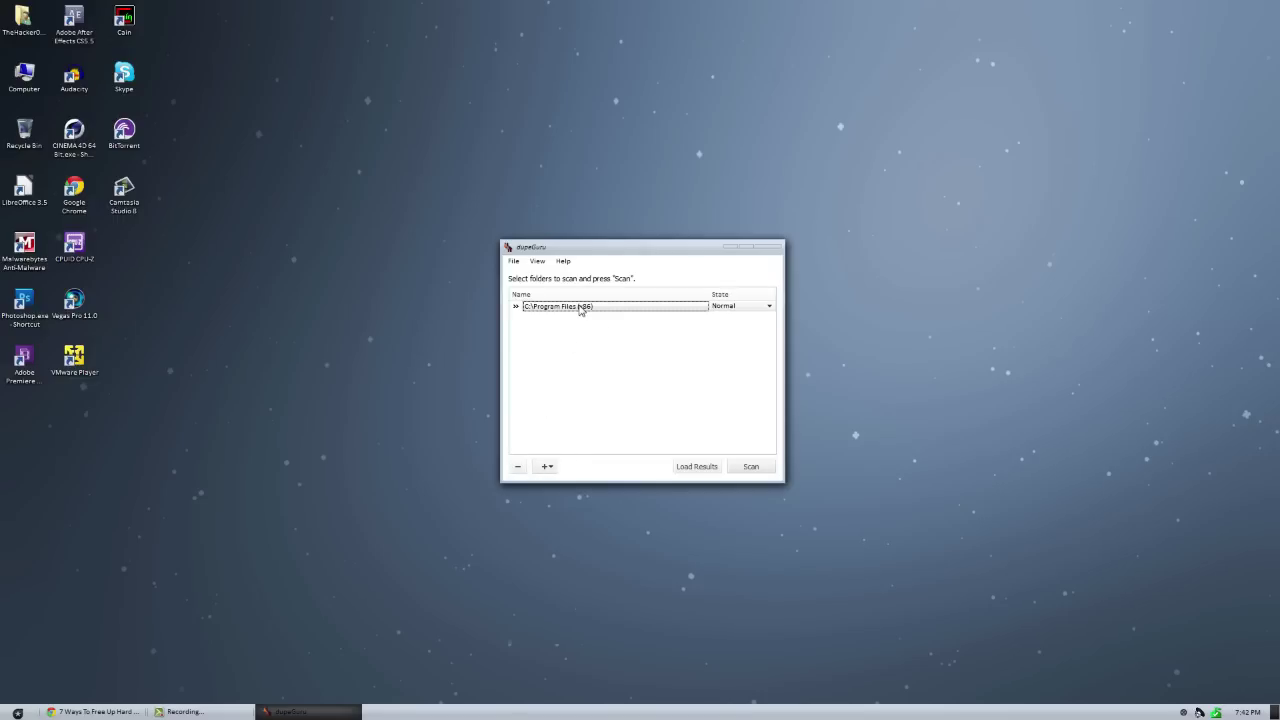
click(757, 312)
click(517, 470)
click(517, 470)
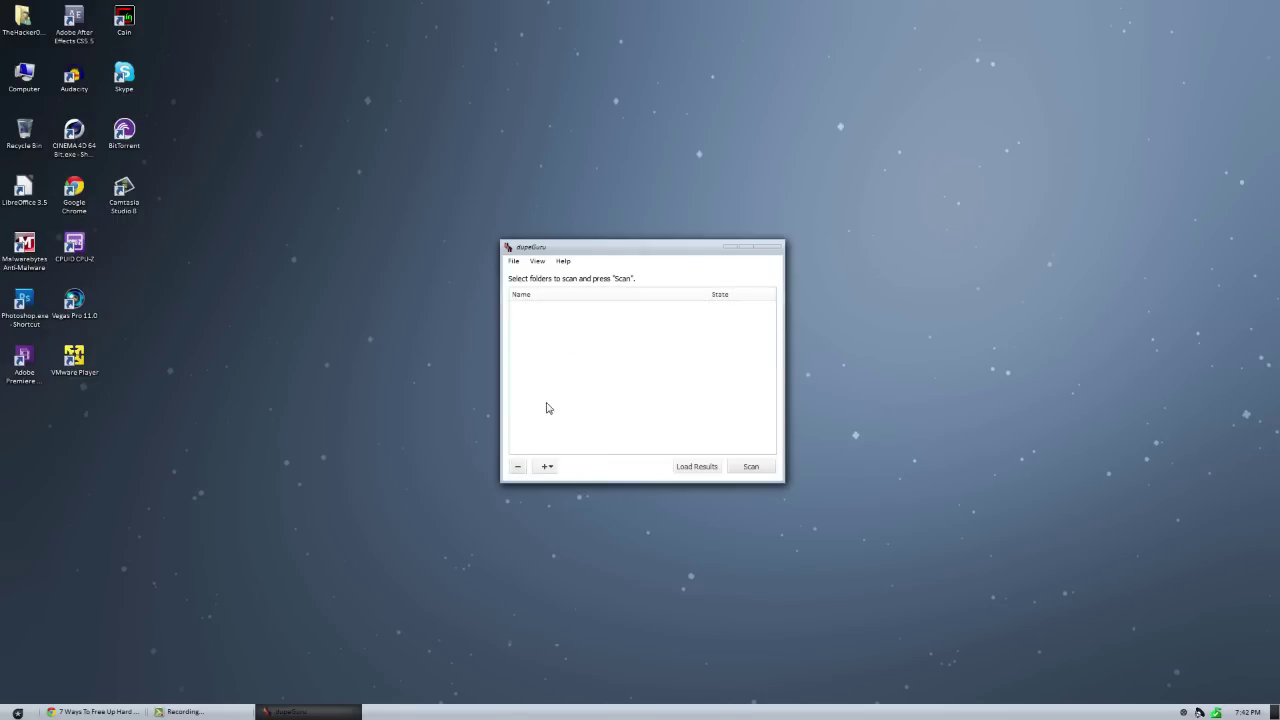
Add the Pictures folder '15K Graphics Pack' to the scan list and scan for duplicates.
click(546, 467)
click(560, 484)
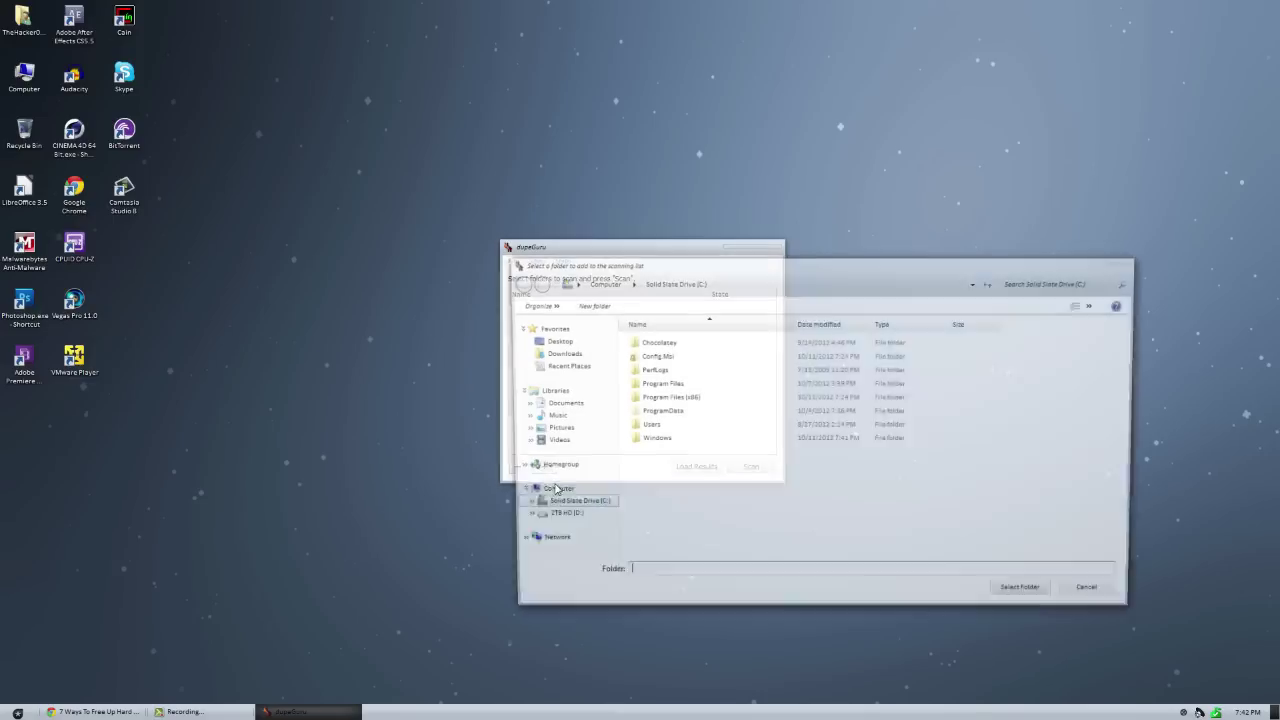
click(552, 429)
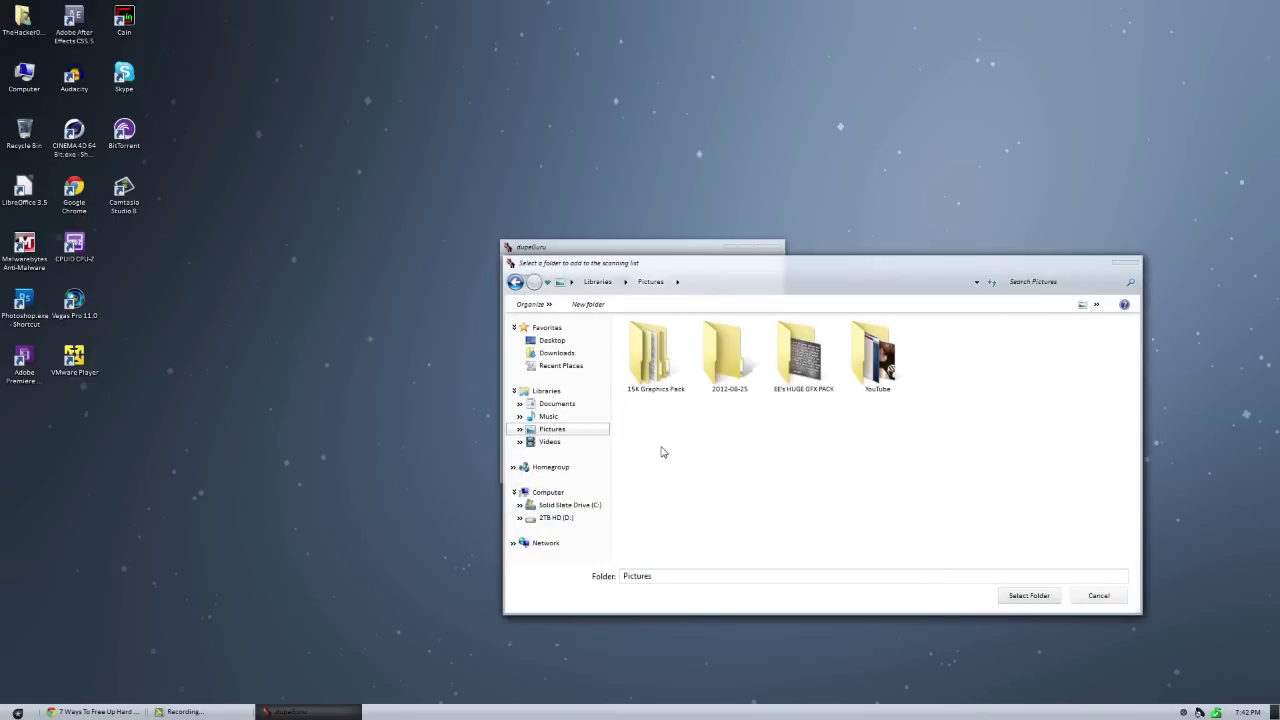
click(665, 376)
click(1034, 598)
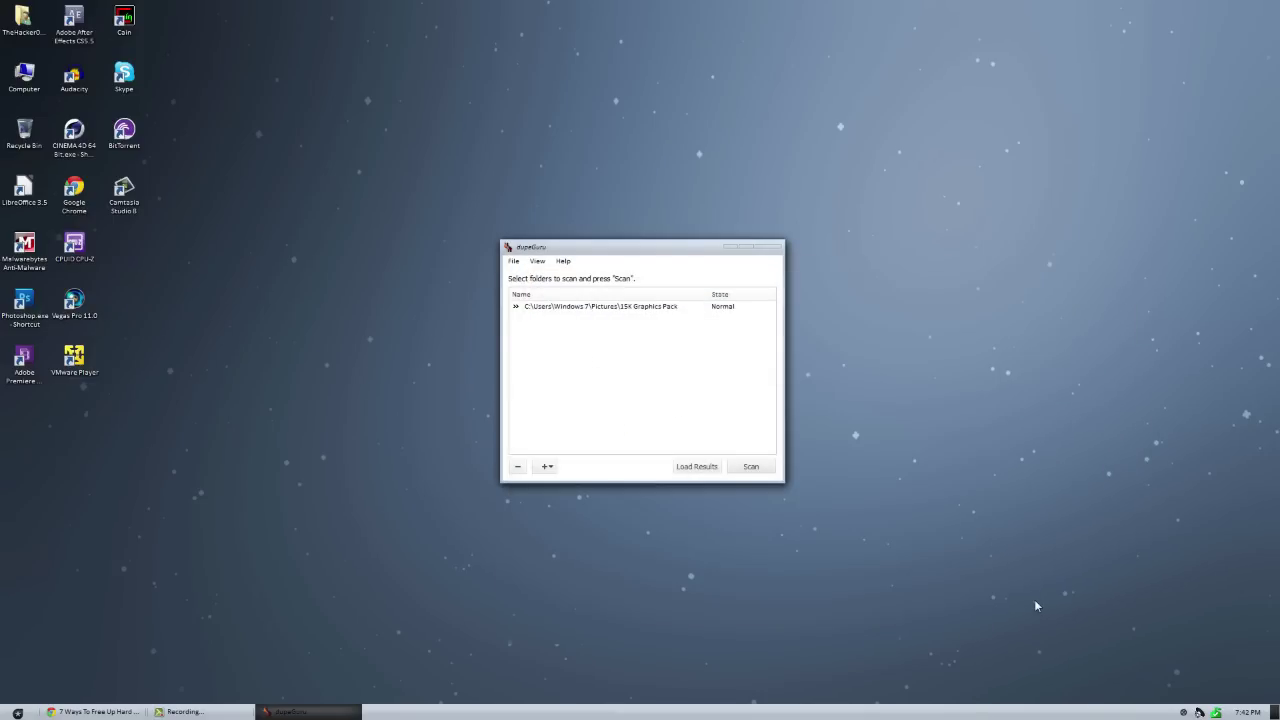
click(751, 469)
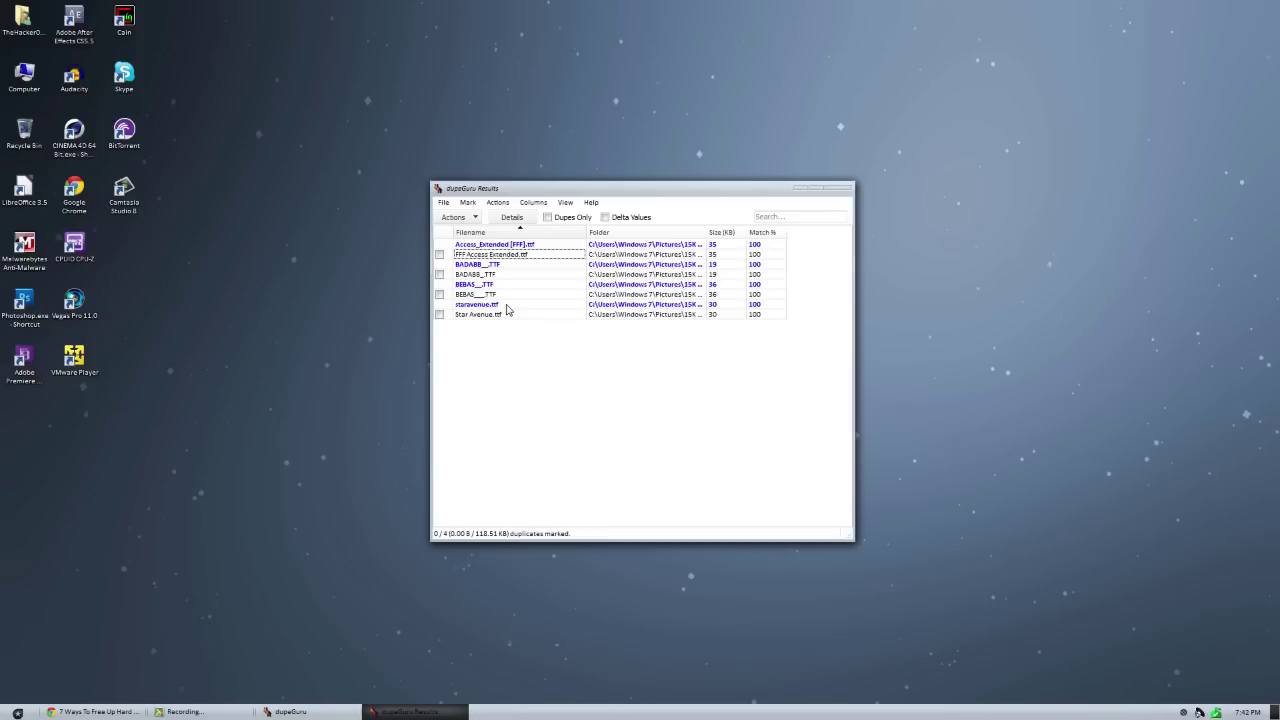
Mark all four duplicate font files, starting with FFF Access Extended.ttf.
click(439, 255)
click(439, 274)
click(439, 294)
click(439, 314)
Review the Actions menus without running anything and switch the results to Dupes Only.
click(497, 203)
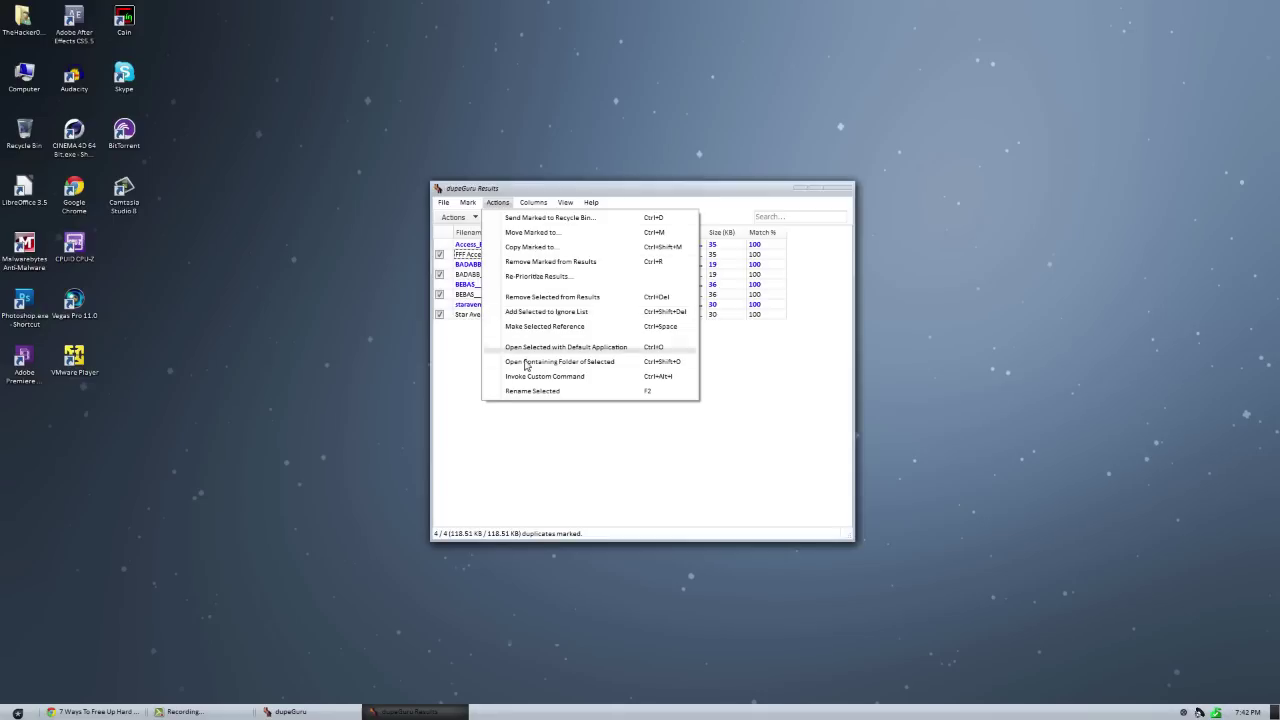
click(472, 403)
click(457, 224)
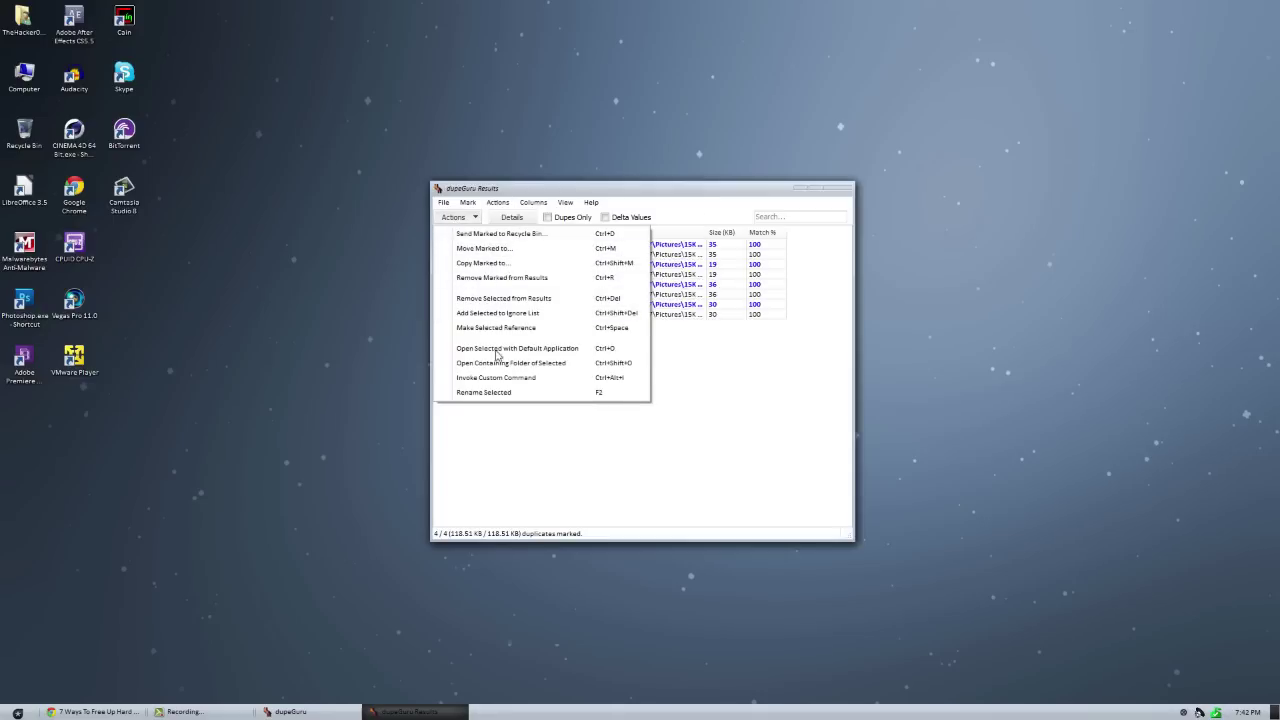
click(625, 500)
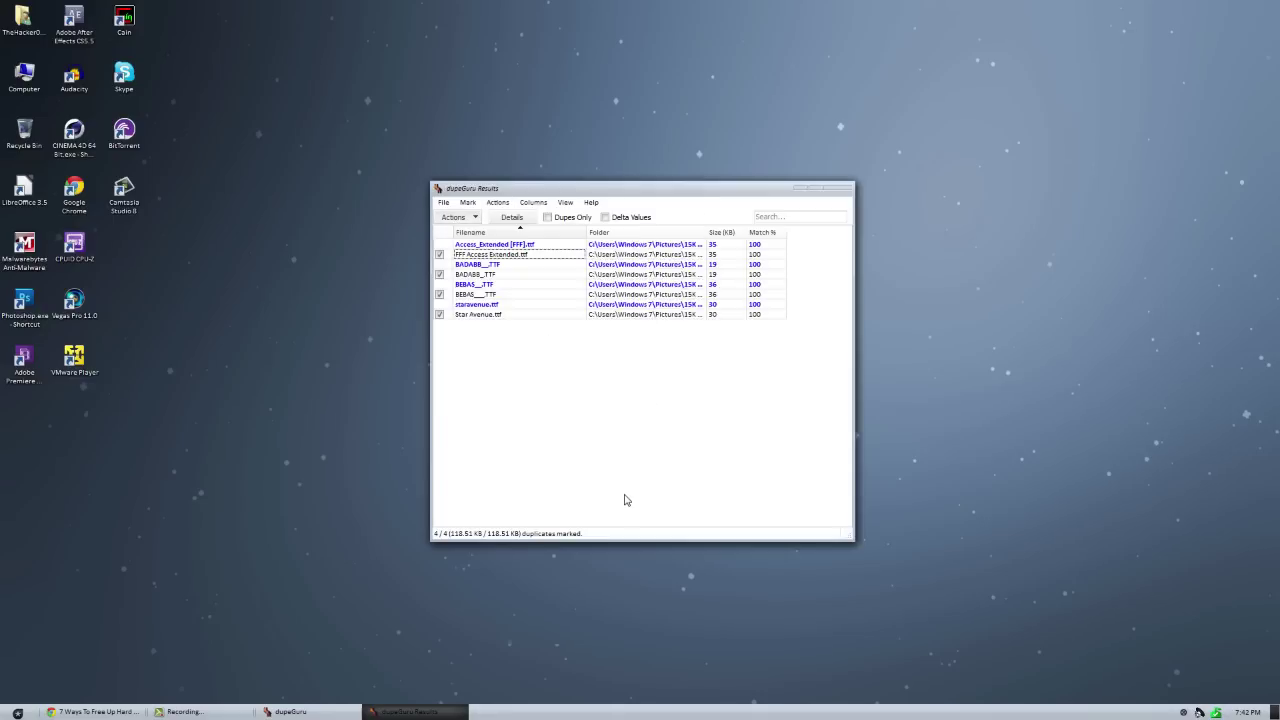
click(566, 218)
click(510, 255)
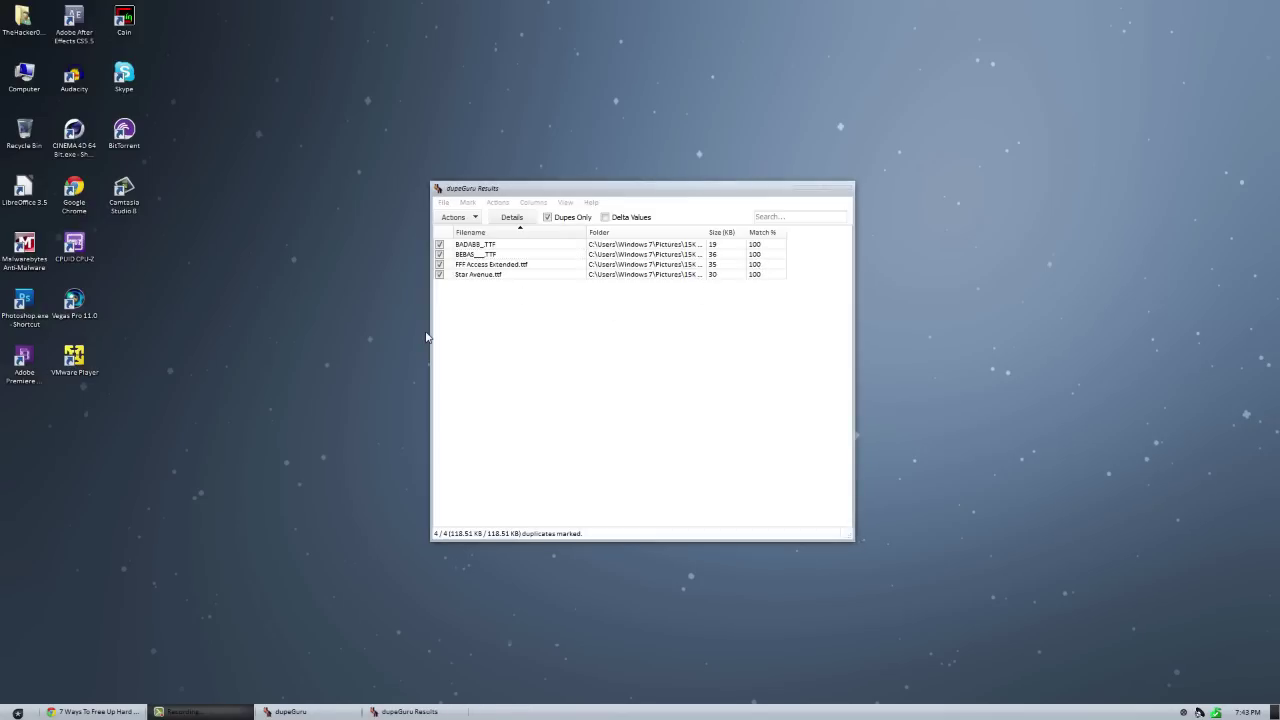
Close the results window and quit dupeGuru without saving the results.
click(443, 202)
click(493, 326)
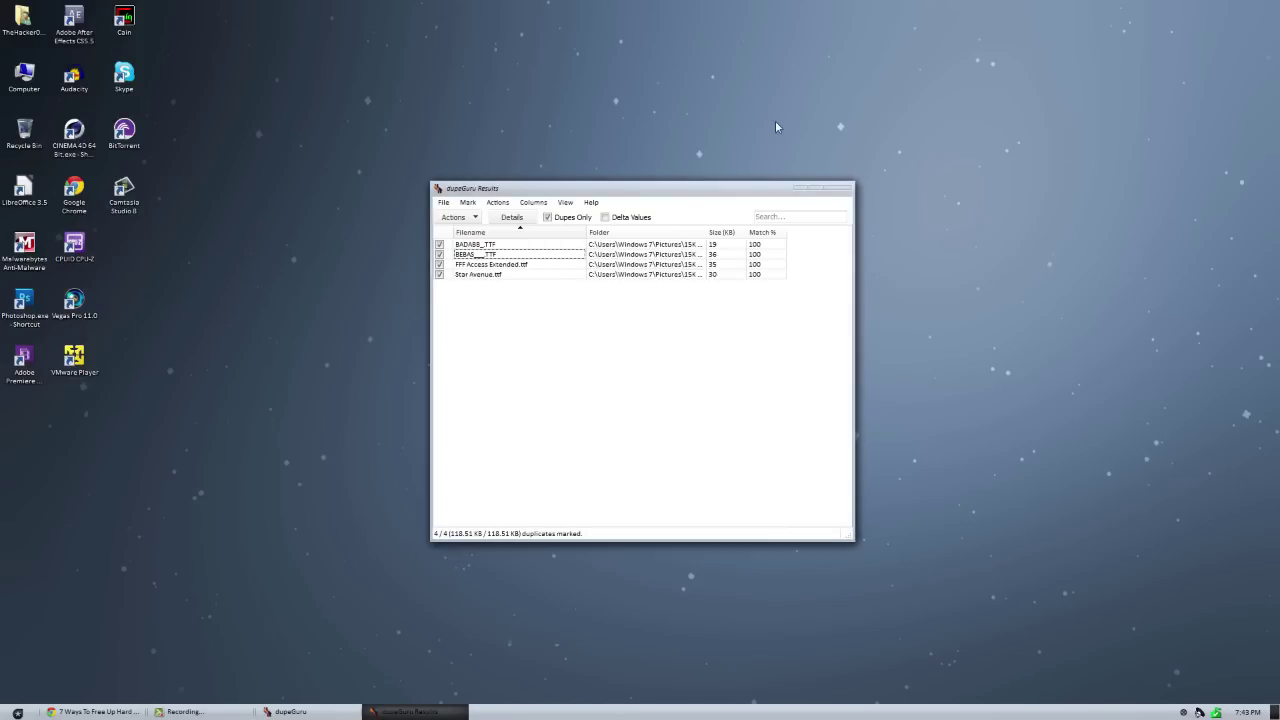
click(835, 190)
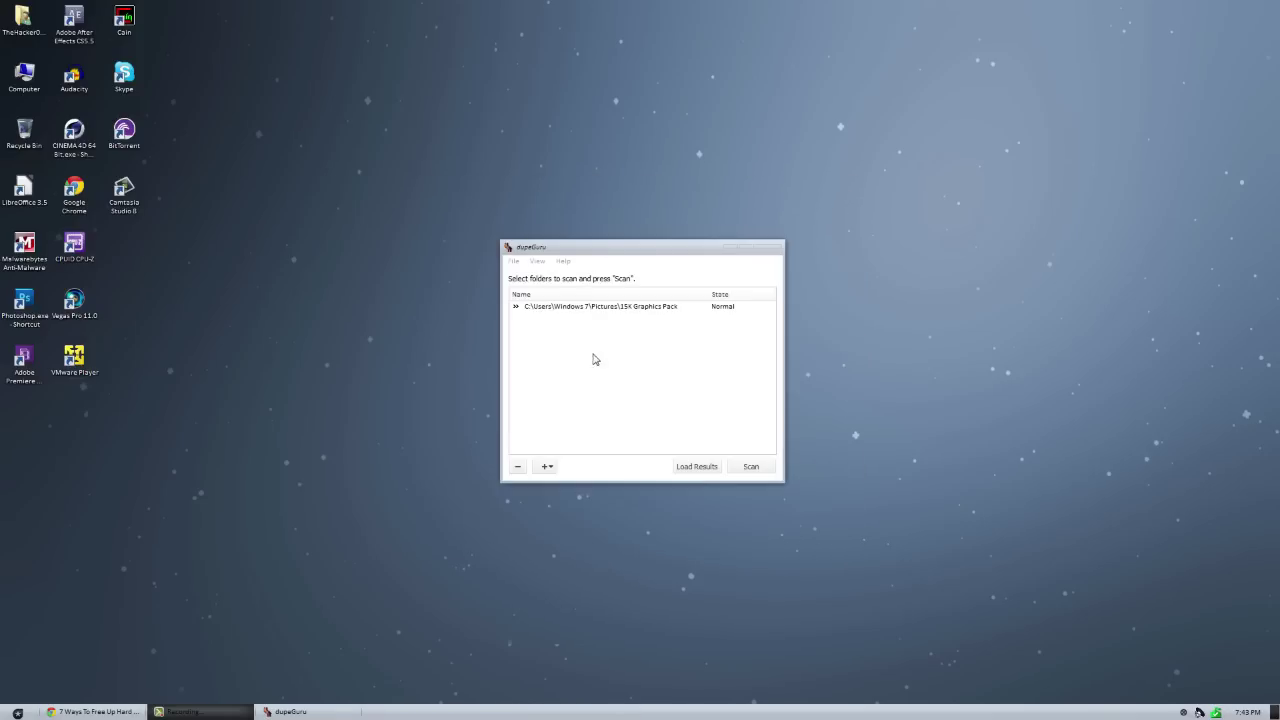
click(764, 252)
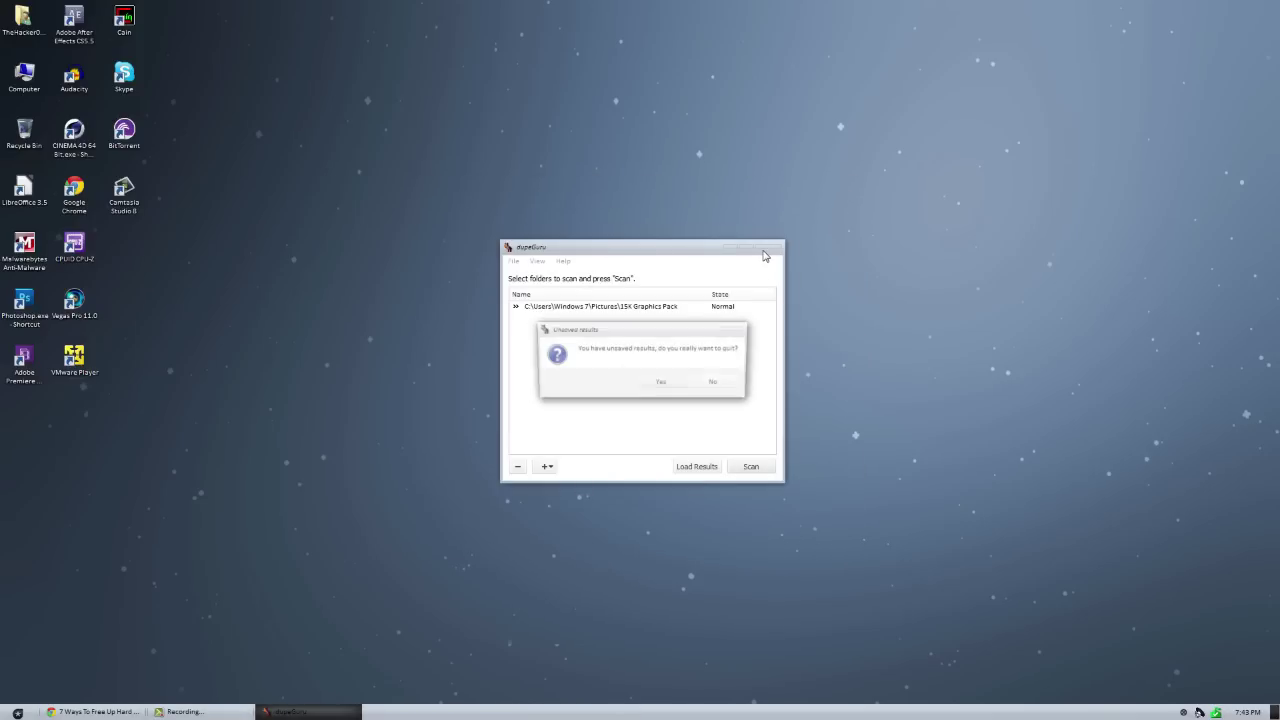
click(661, 383)
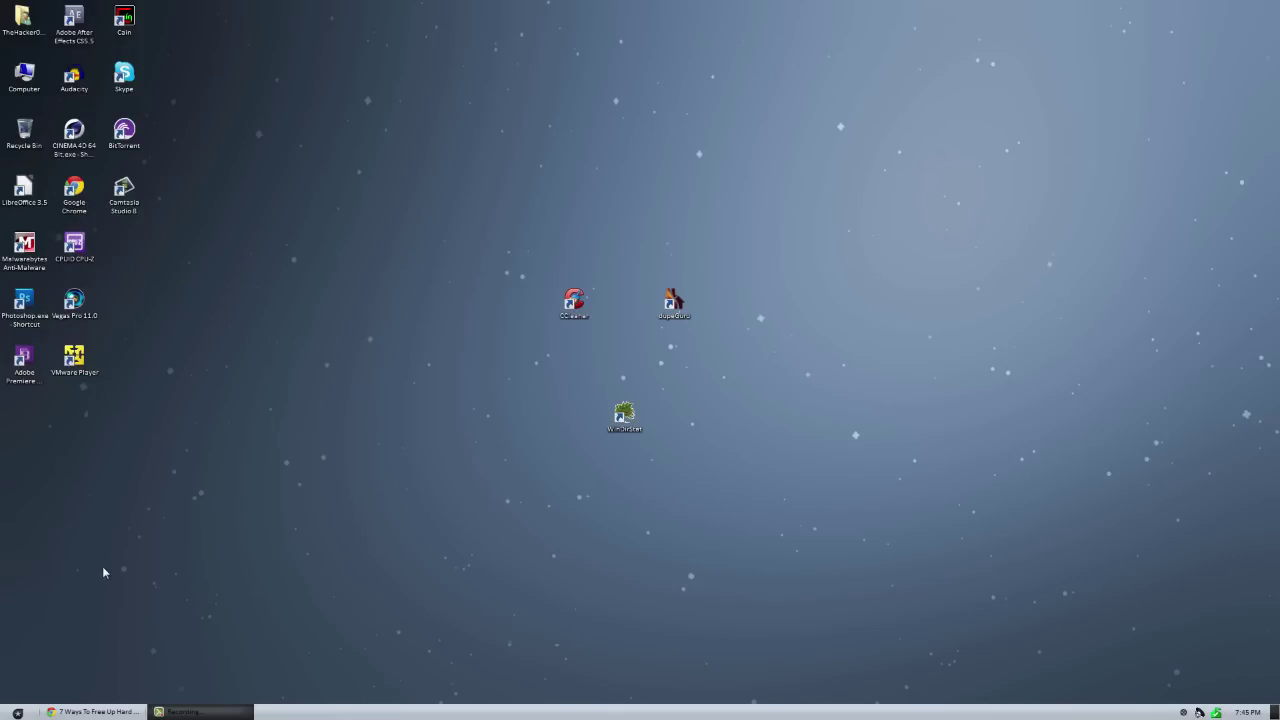
Open System protection from Computer's System properties to list 2TB HD (D:) and Solid State Drive (C:).
click(17, 712)
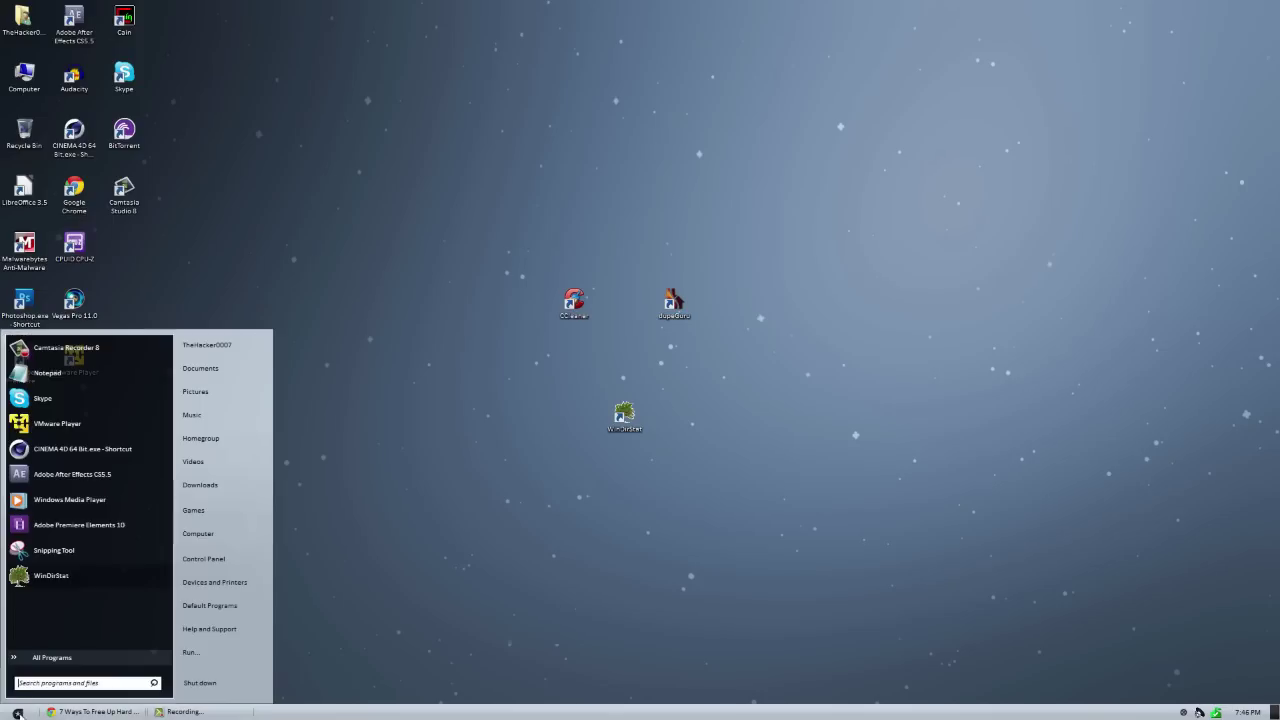
click(200, 533)
click(386, 166)
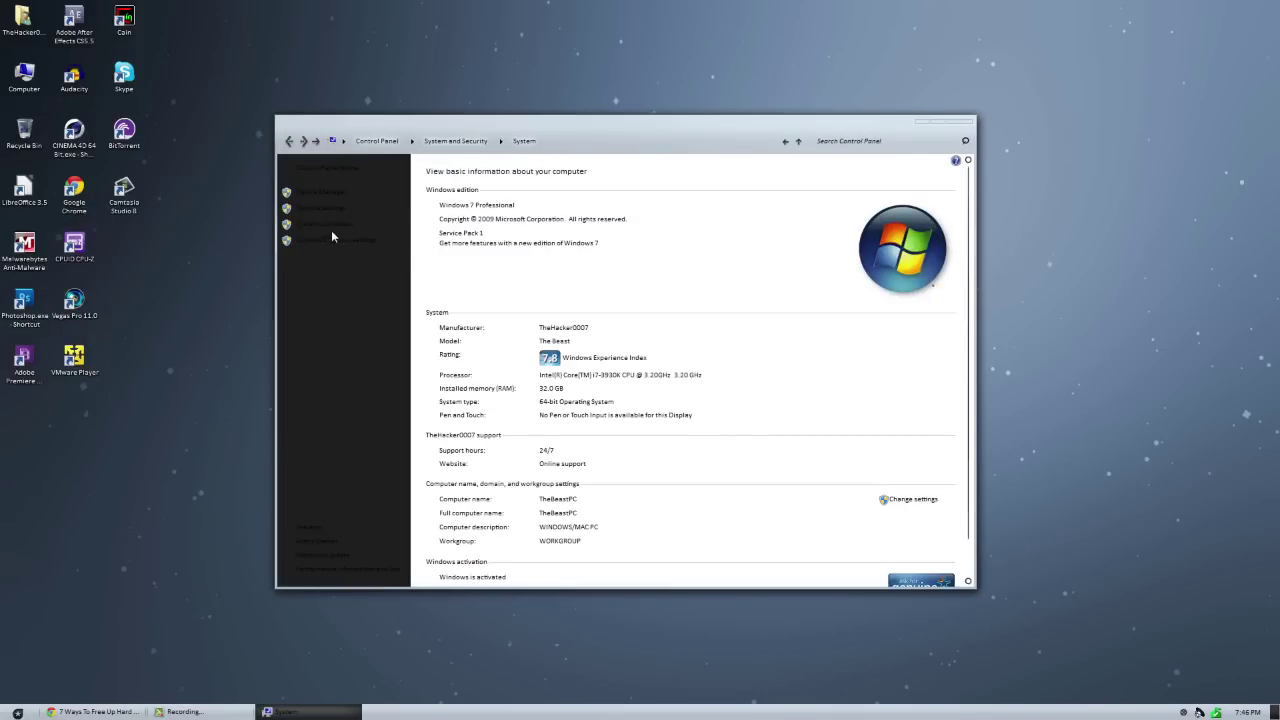
click(321, 225)
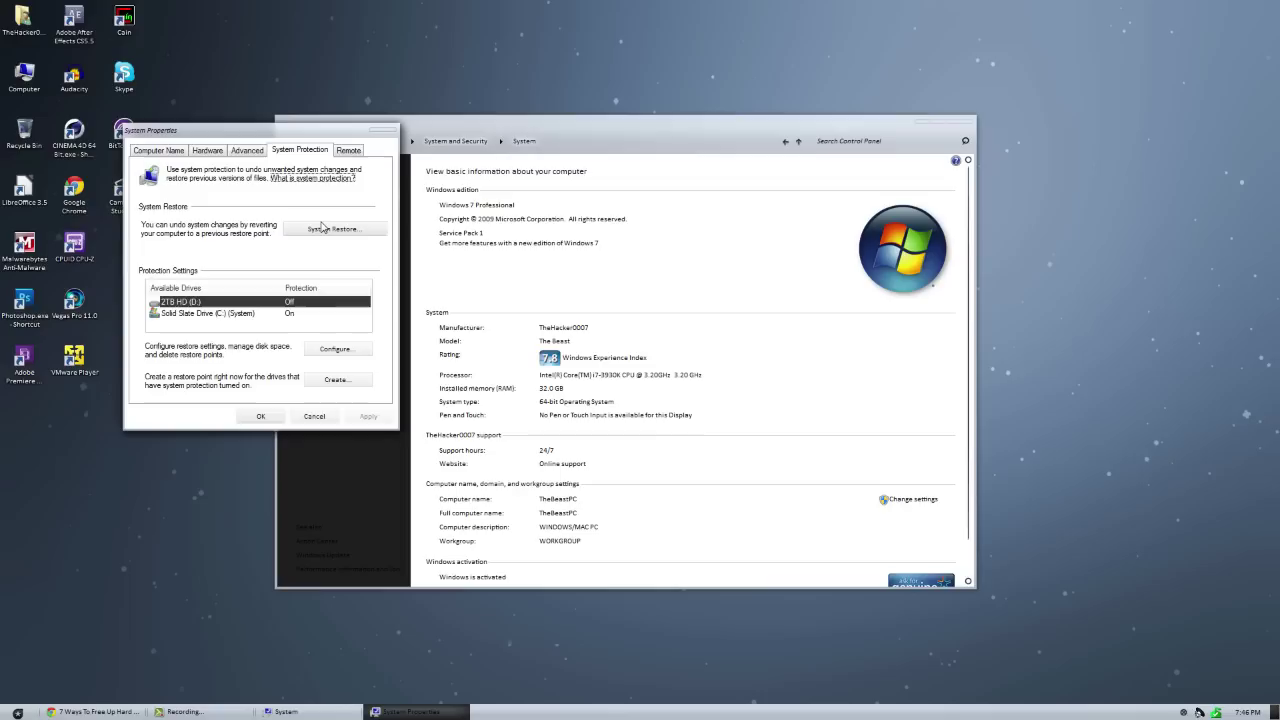
Configure Solid State Drive (C:) restore settings, dragging Max Usage down to about 2% (4.47 GB).
click(225, 316)
click(330, 354)
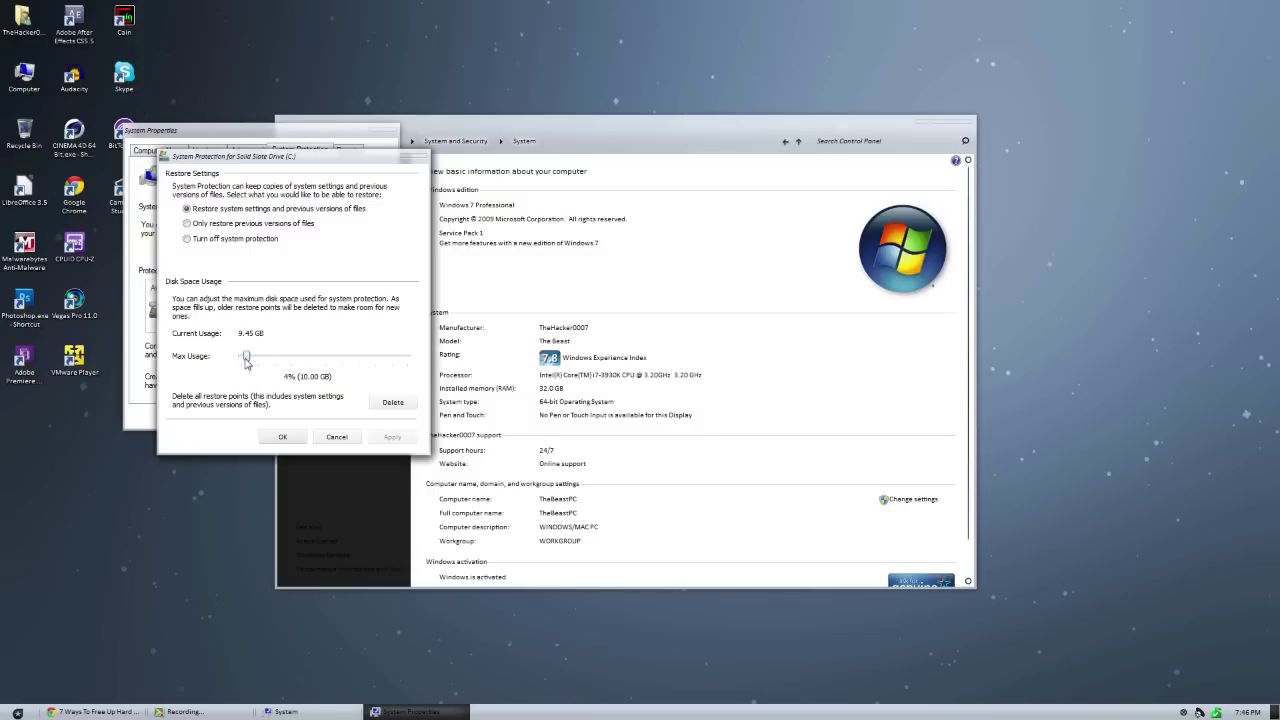
drag(246, 360, 242, 360)
drag(242, 362, 231, 365)
mouse_move(244, 362)
mouse_down()
mouse_move(418, 360)
mouse_move(245, 370)
mouse_up()
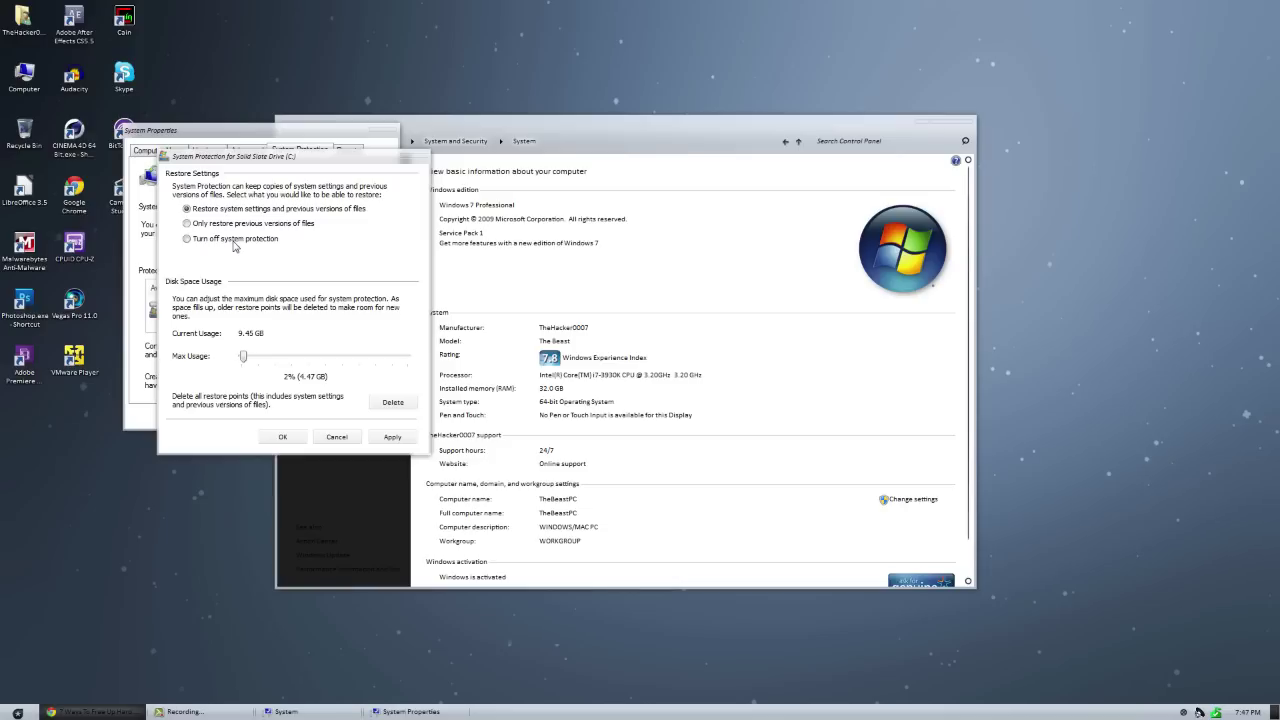
Move the C: drive's restore-point Max Usage slider up to 6% (13.41 GB).
click(244, 357)
drag(244, 357, 250, 359)
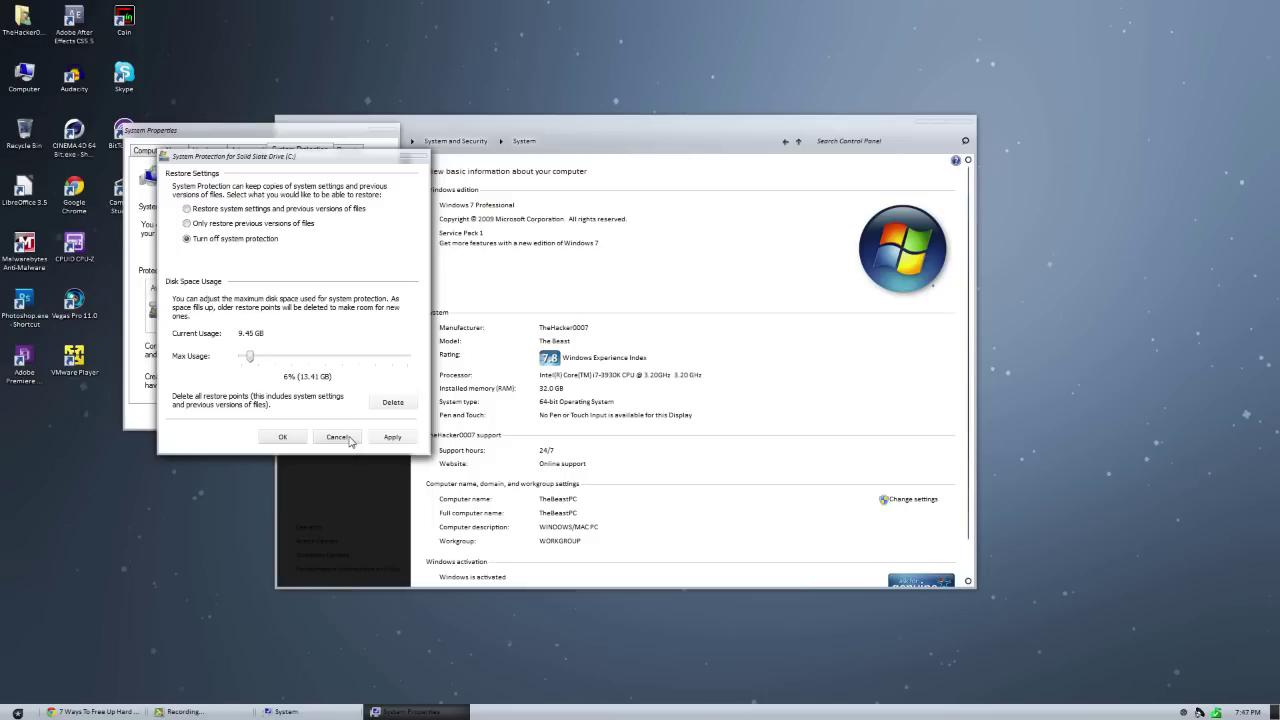
Cancel the C: protection settings and close System Properties without applying anything.
click(338, 437)
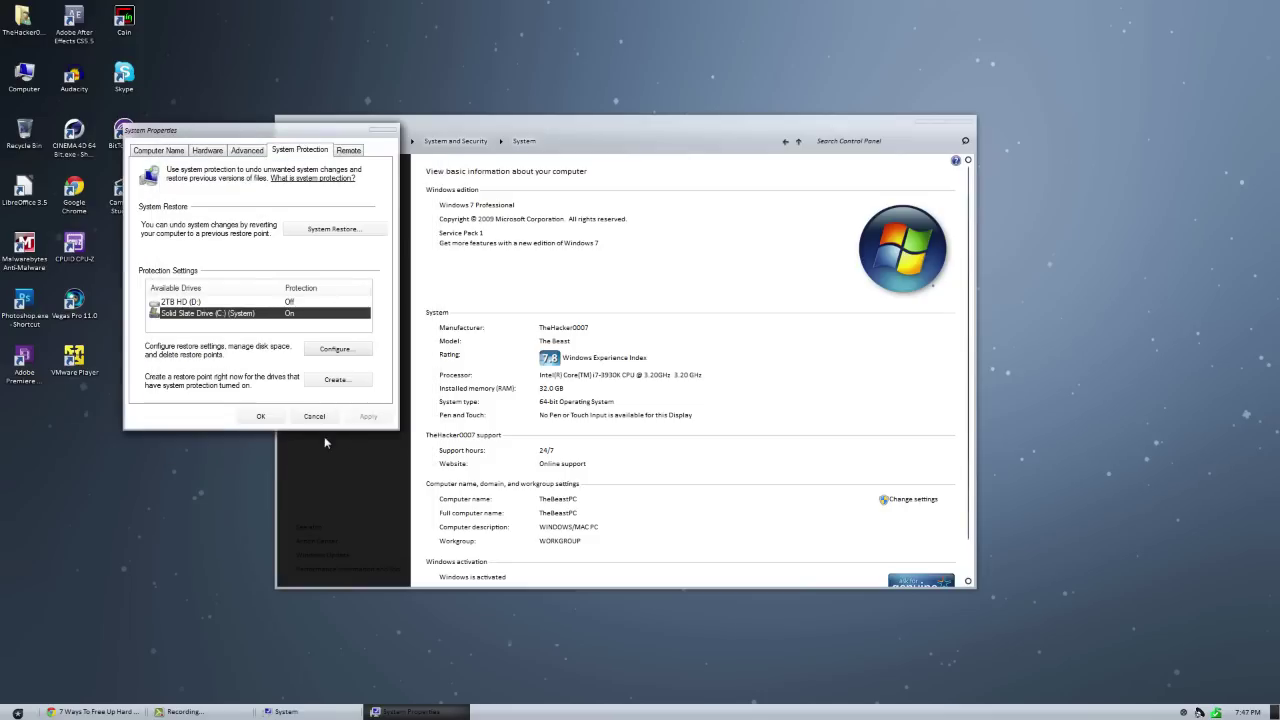
click(314, 416)
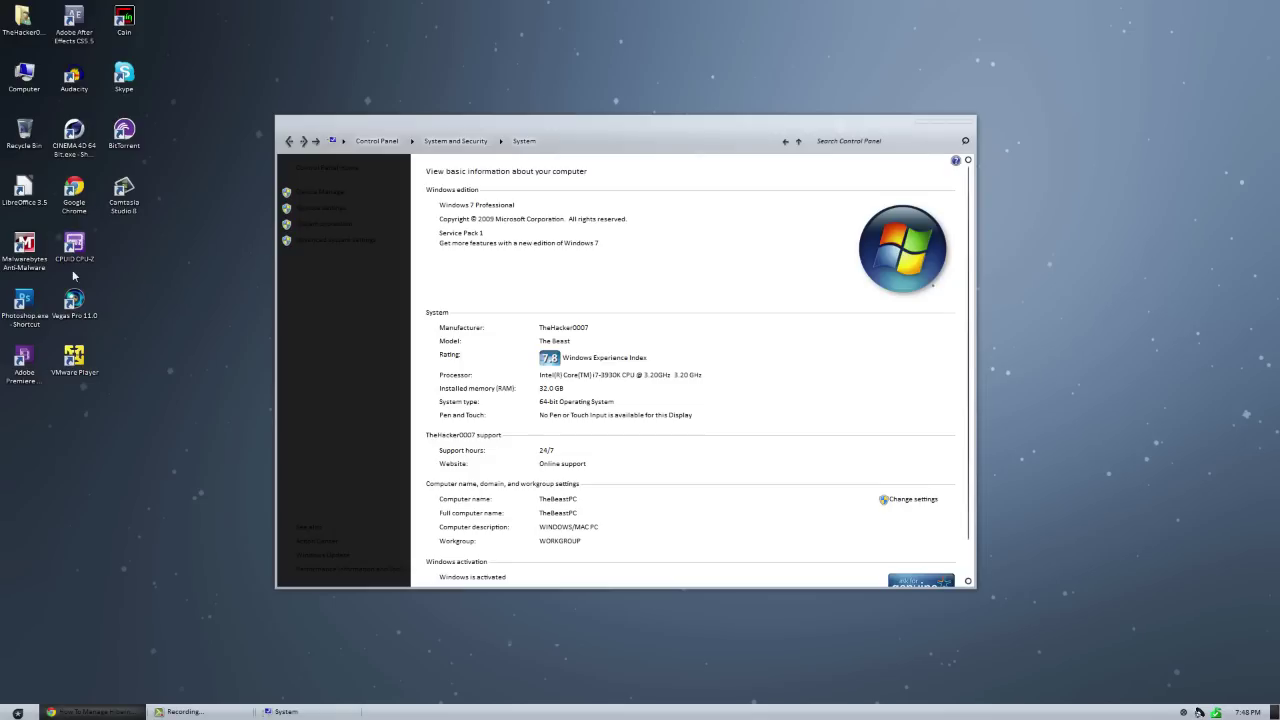
click(19, 707)
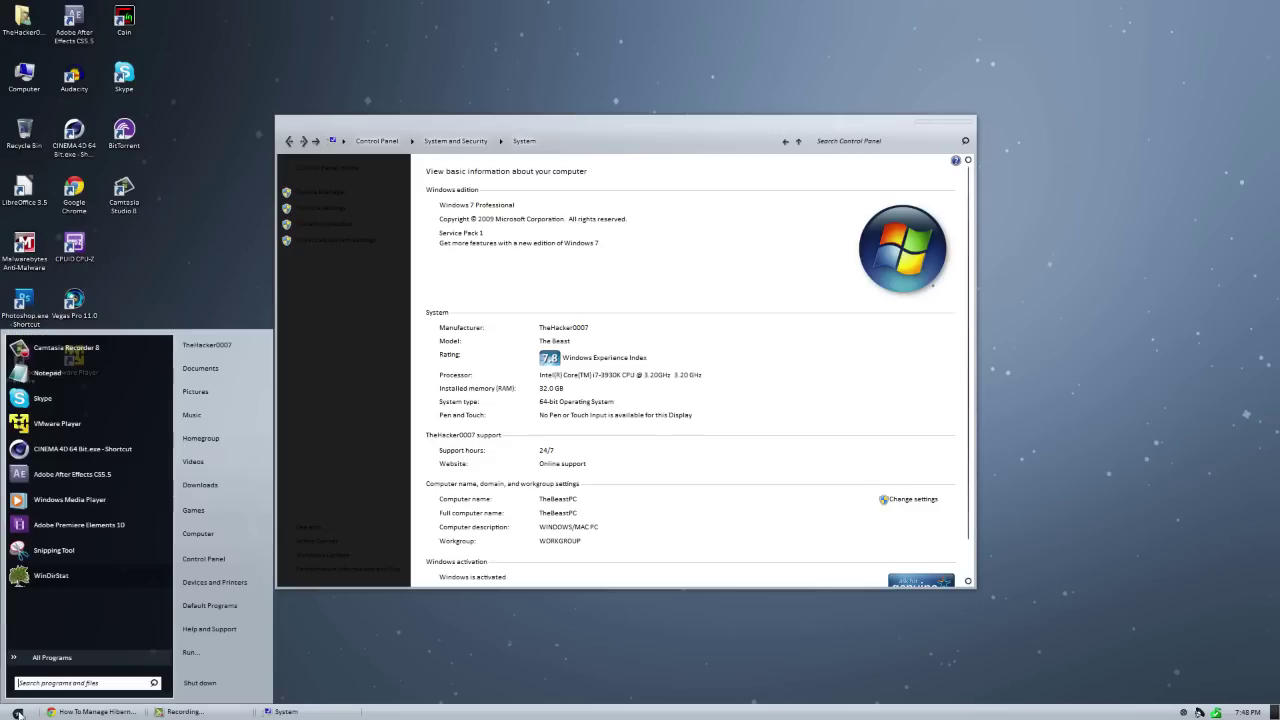
click(229, 686)
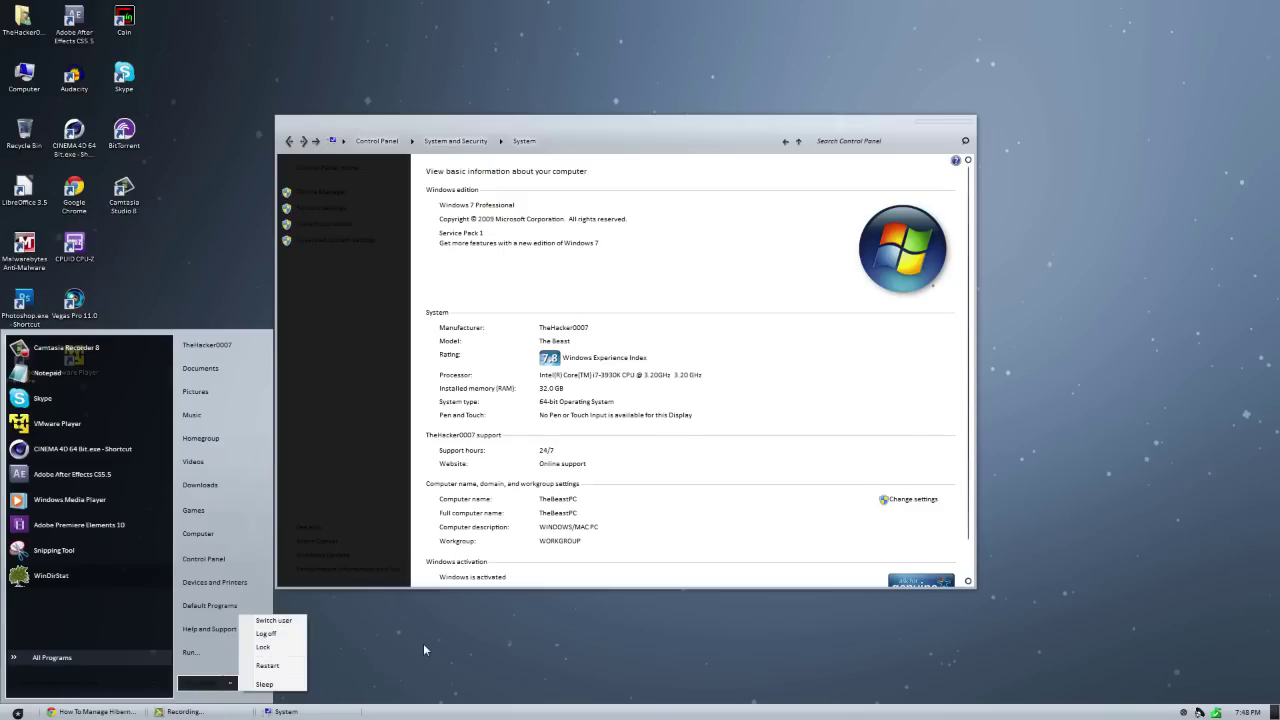
click(390, 660)
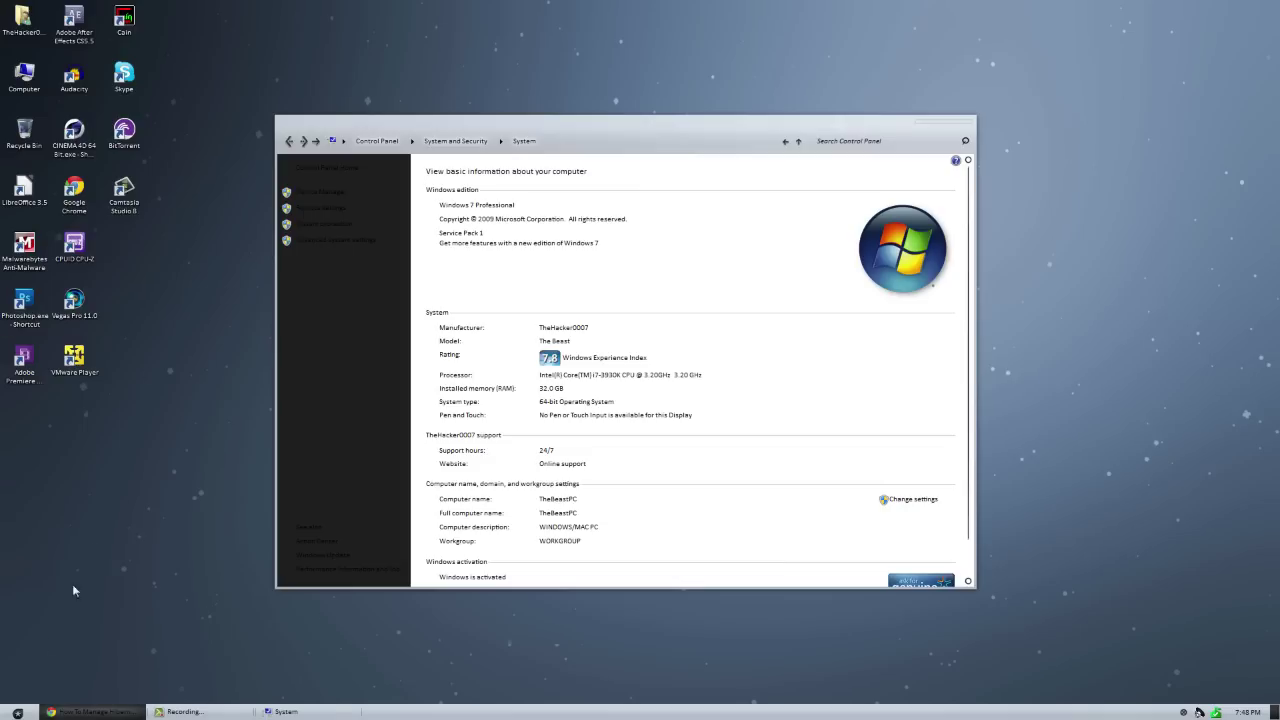
click(1183, 712)
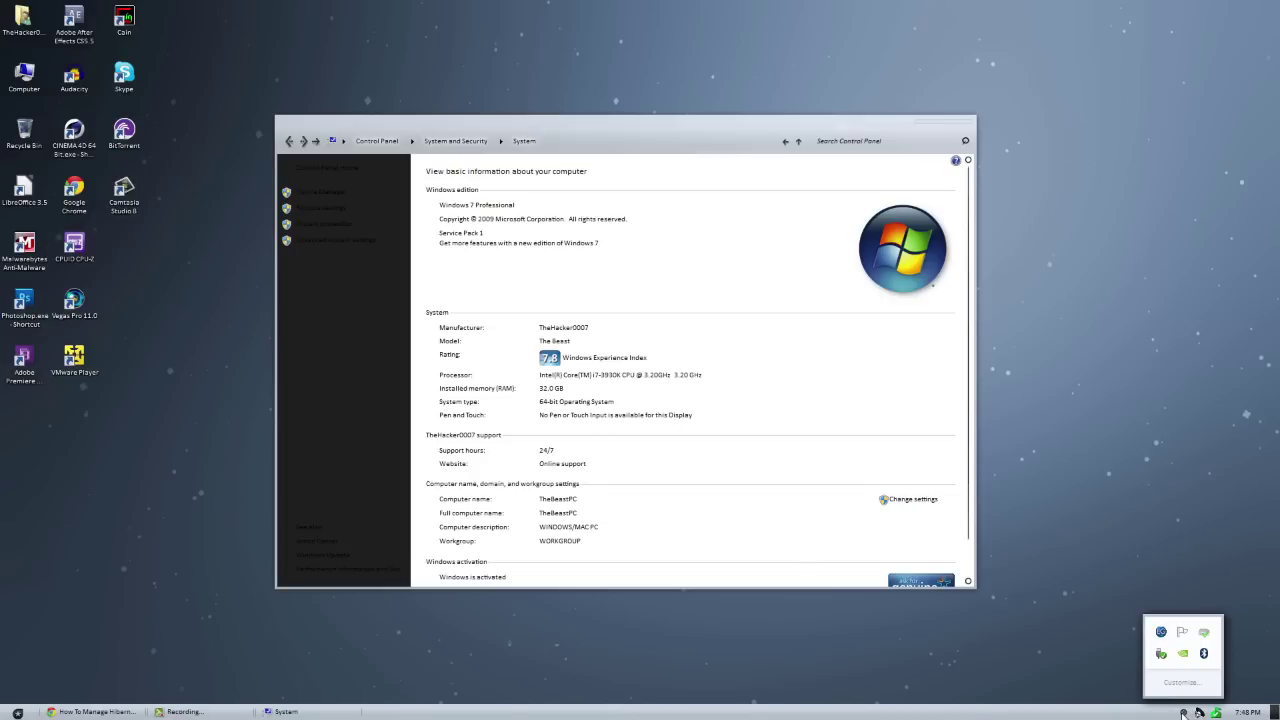
Search 'power' to reach Power Options and edit the High performance plan's settings.
click(17, 712)
text(power)
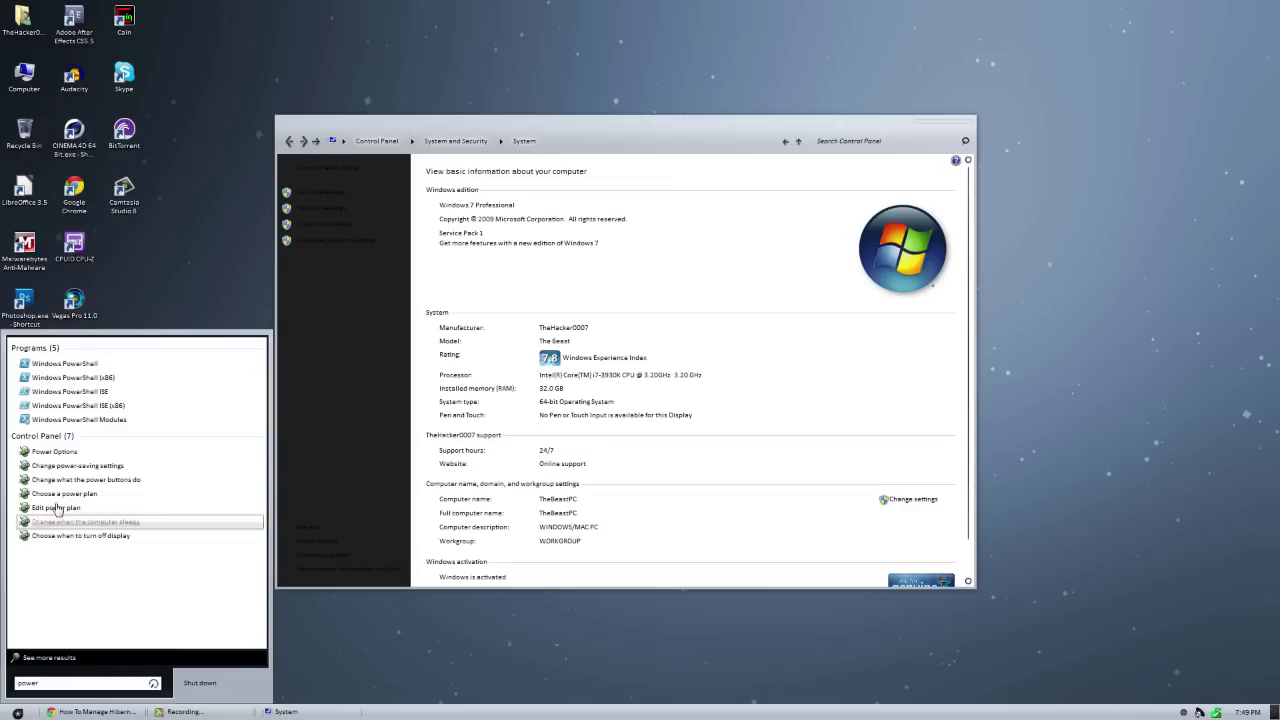
click(84, 454)
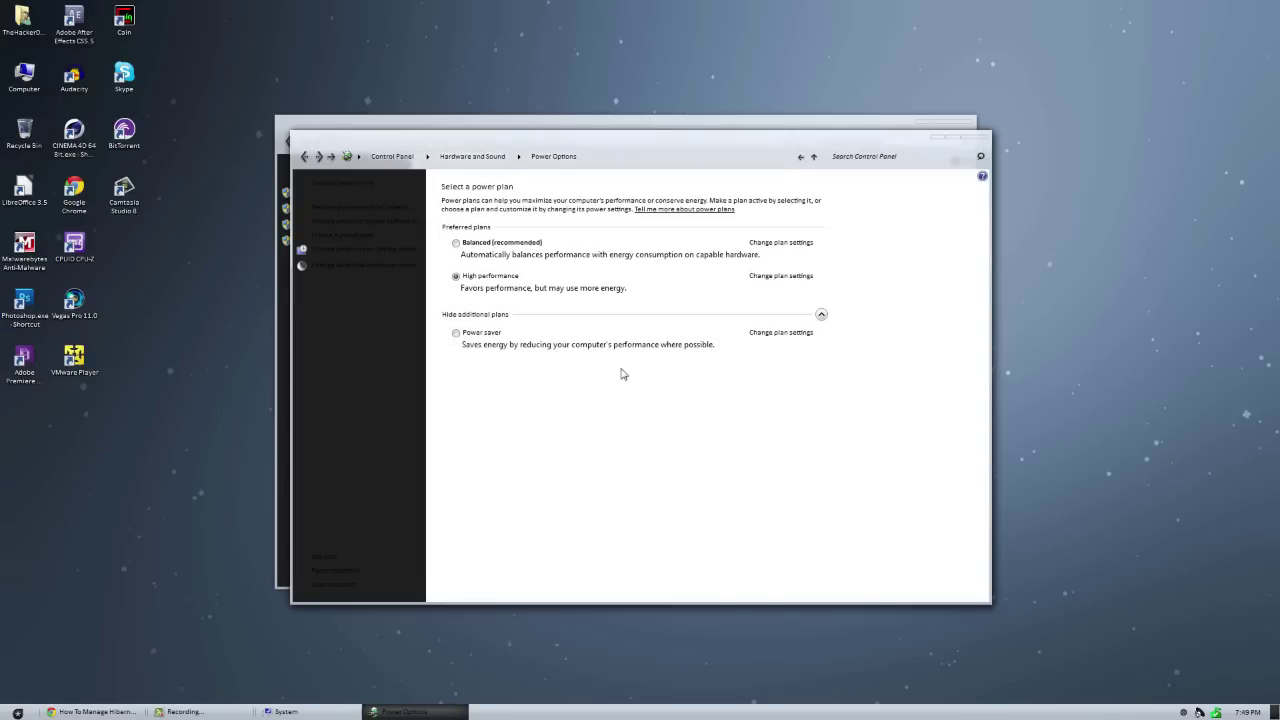
click(785, 276)
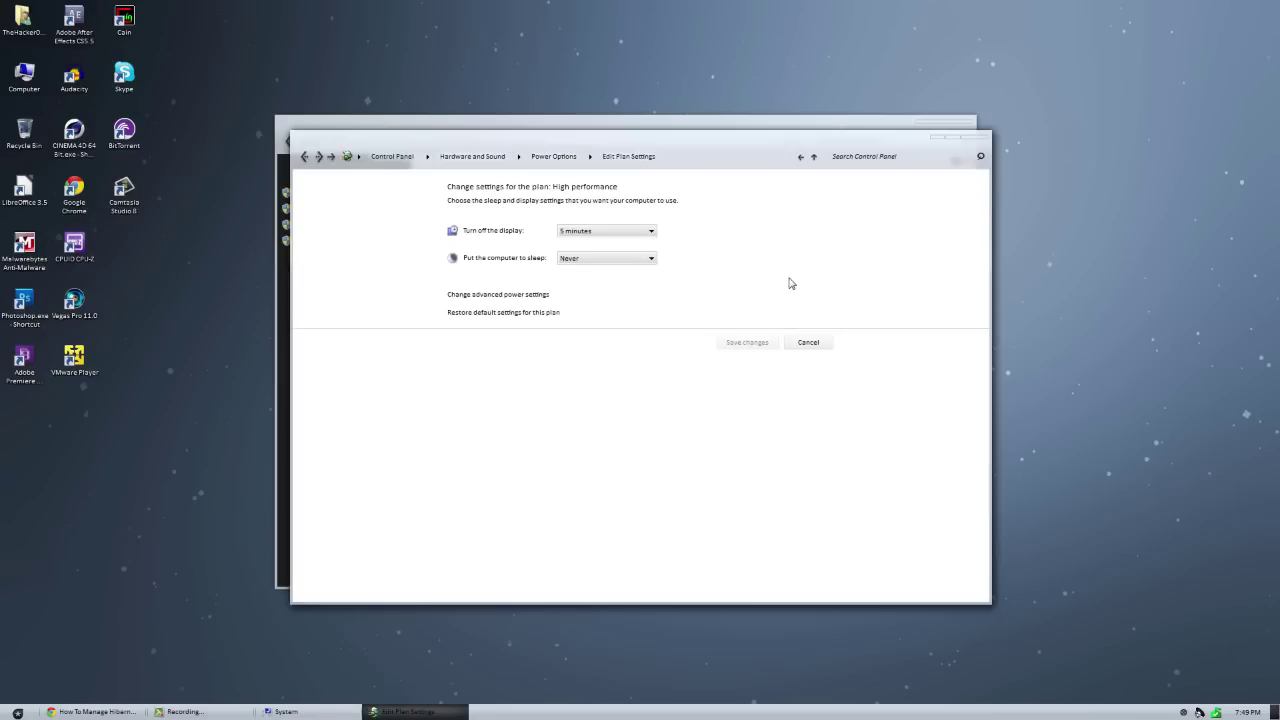
Check Sleep > Hibernate after in advanced power settings, then cancel without changes.
click(527, 295)
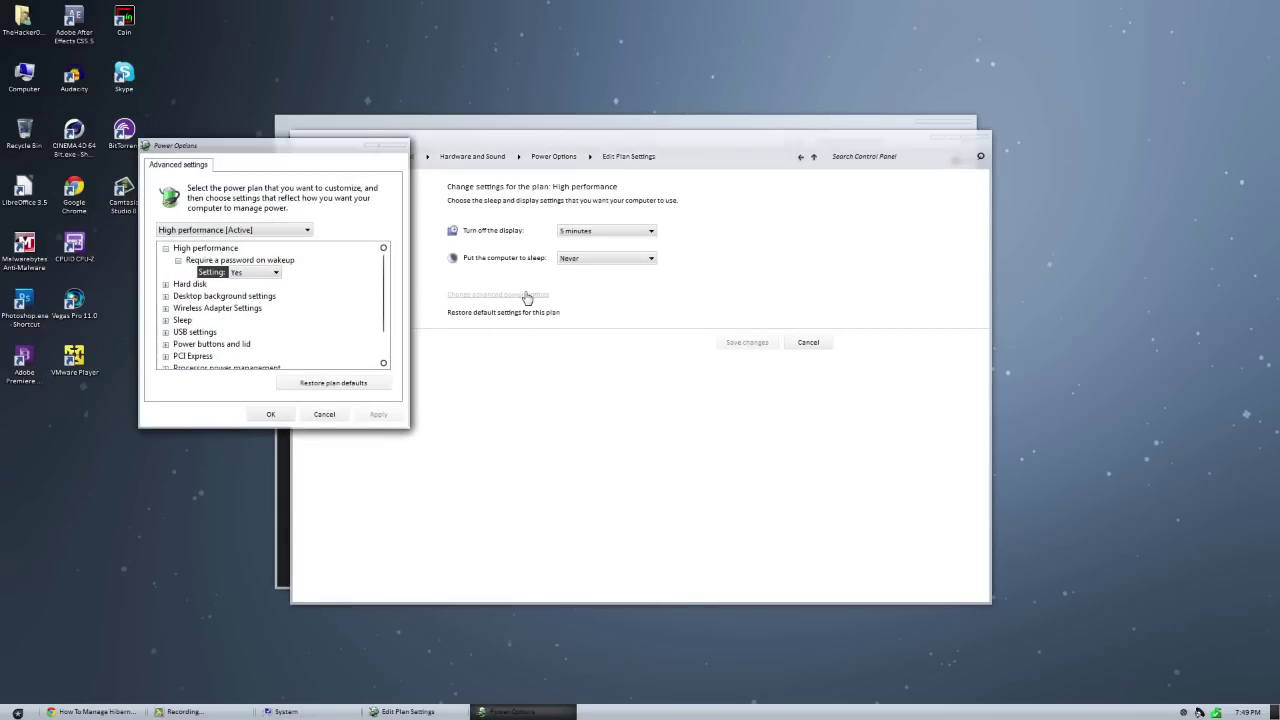
scroll(385, 283, down, 1)
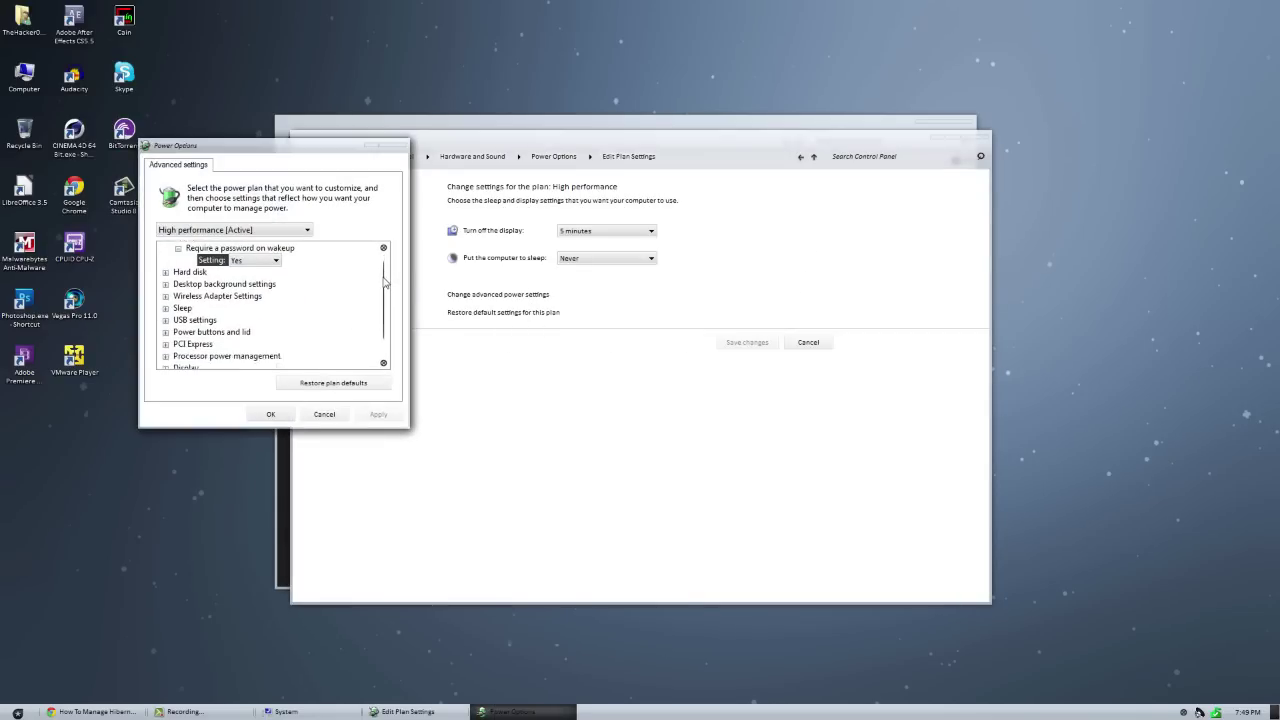
scroll(384, 290, down, 1)
scroll(382, 285, up, 1)
click(166, 309)
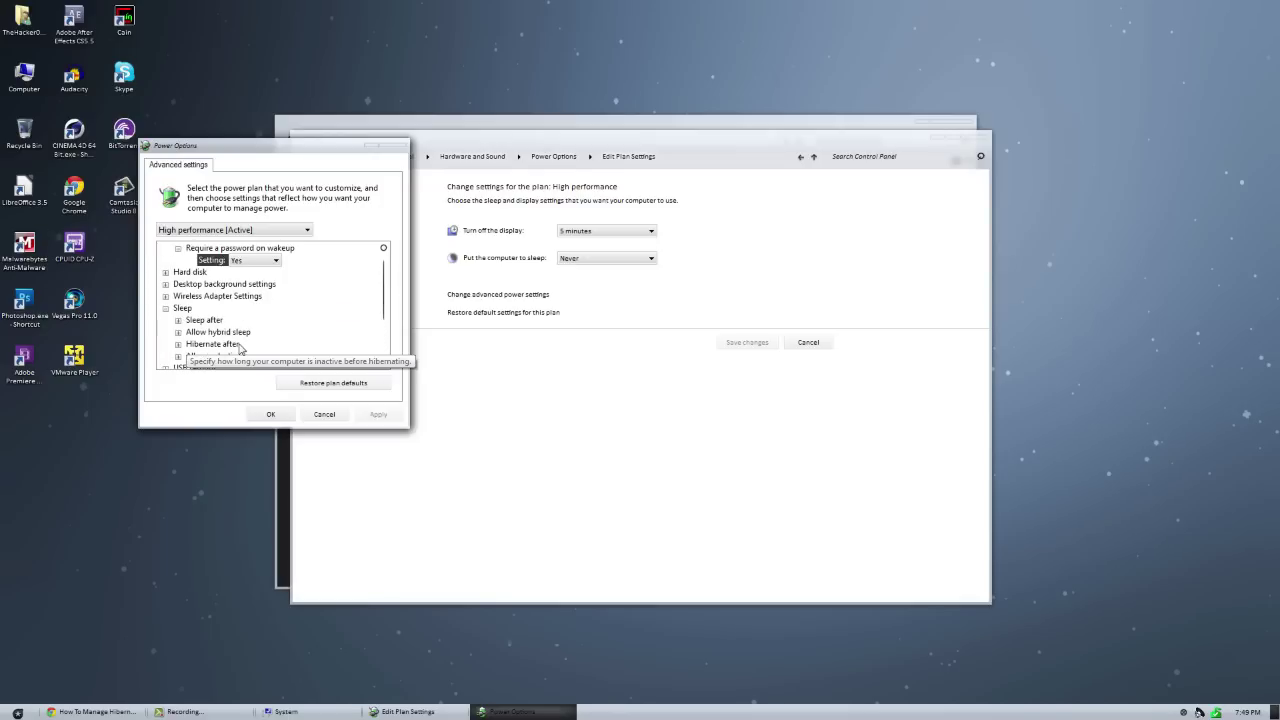
click(186, 345)
click(178, 344)
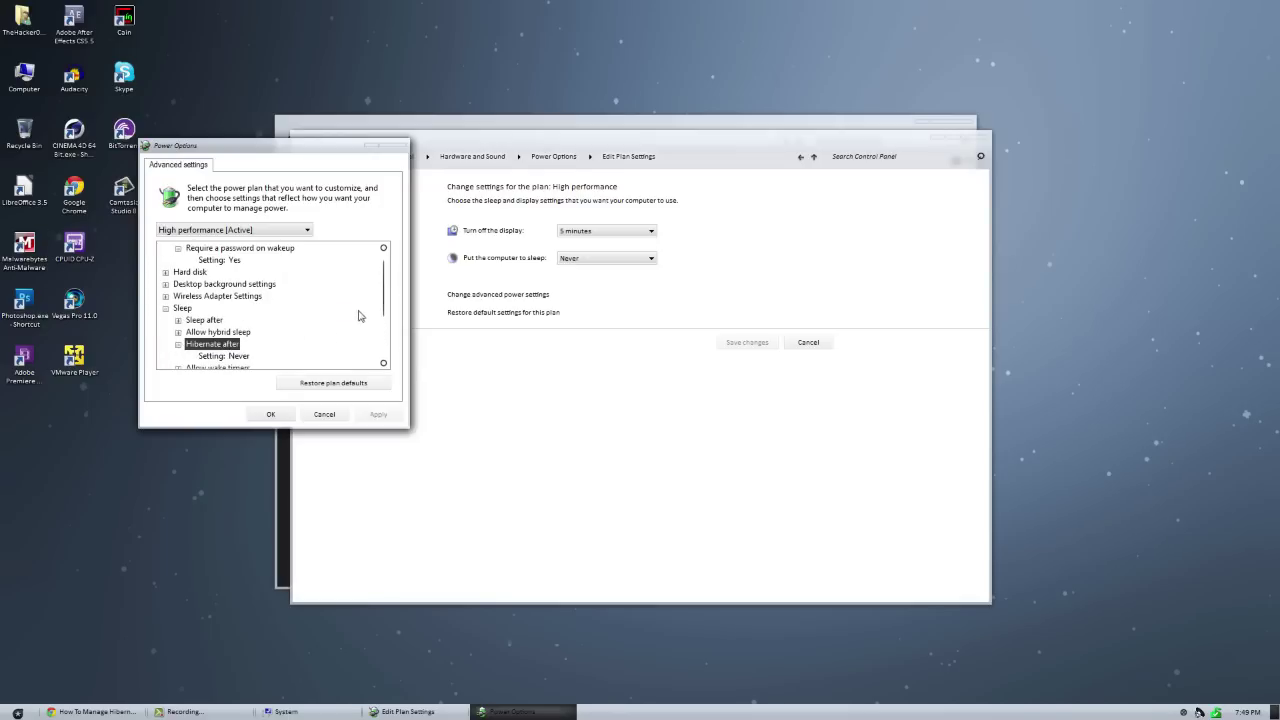
click(300, 356)
drag(383, 300, 382, 315)
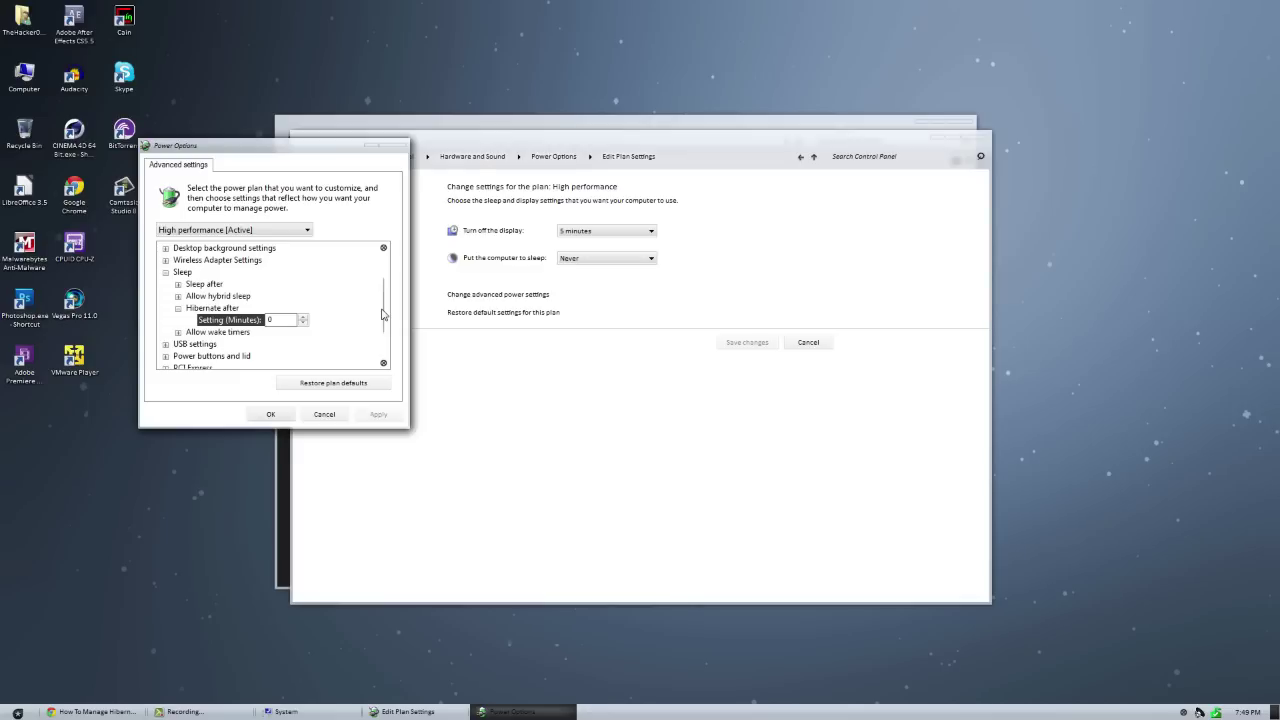
click(324, 414)
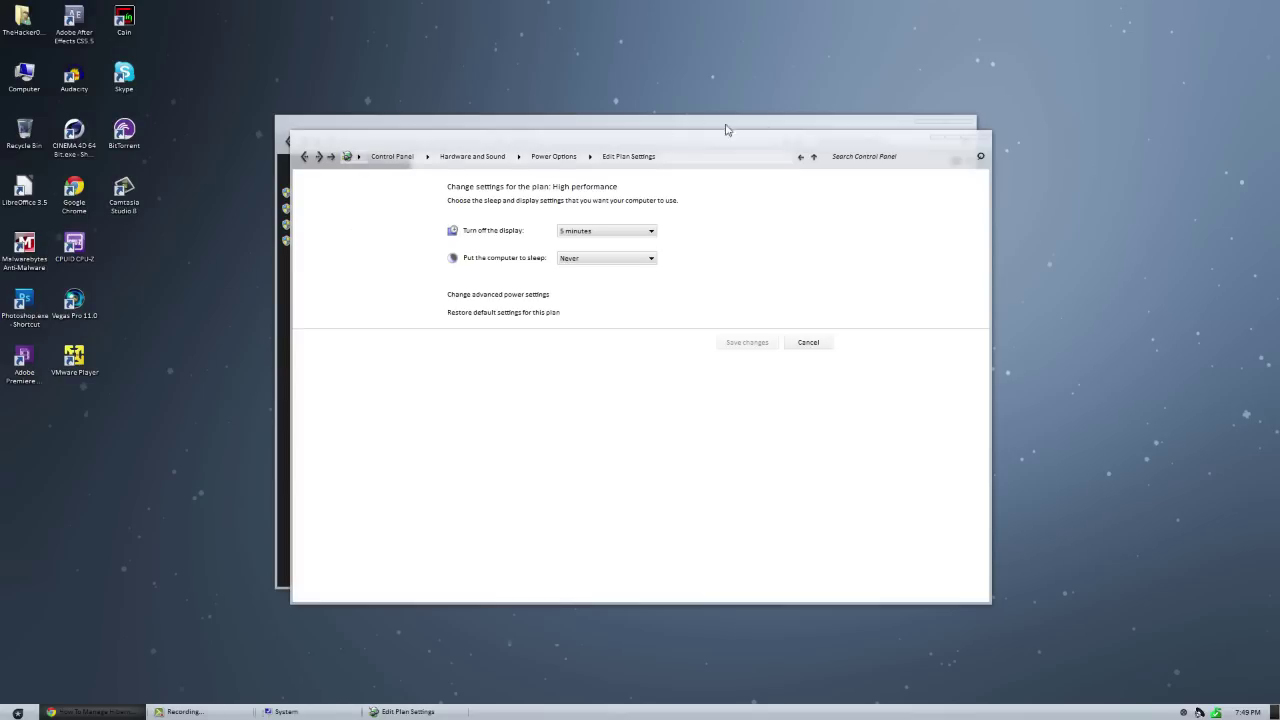
Close the Control Panel windows and run 'powercfg /hibernate off' in a cmd prompt, then close it.
click(975, 145)
click(962, 124)
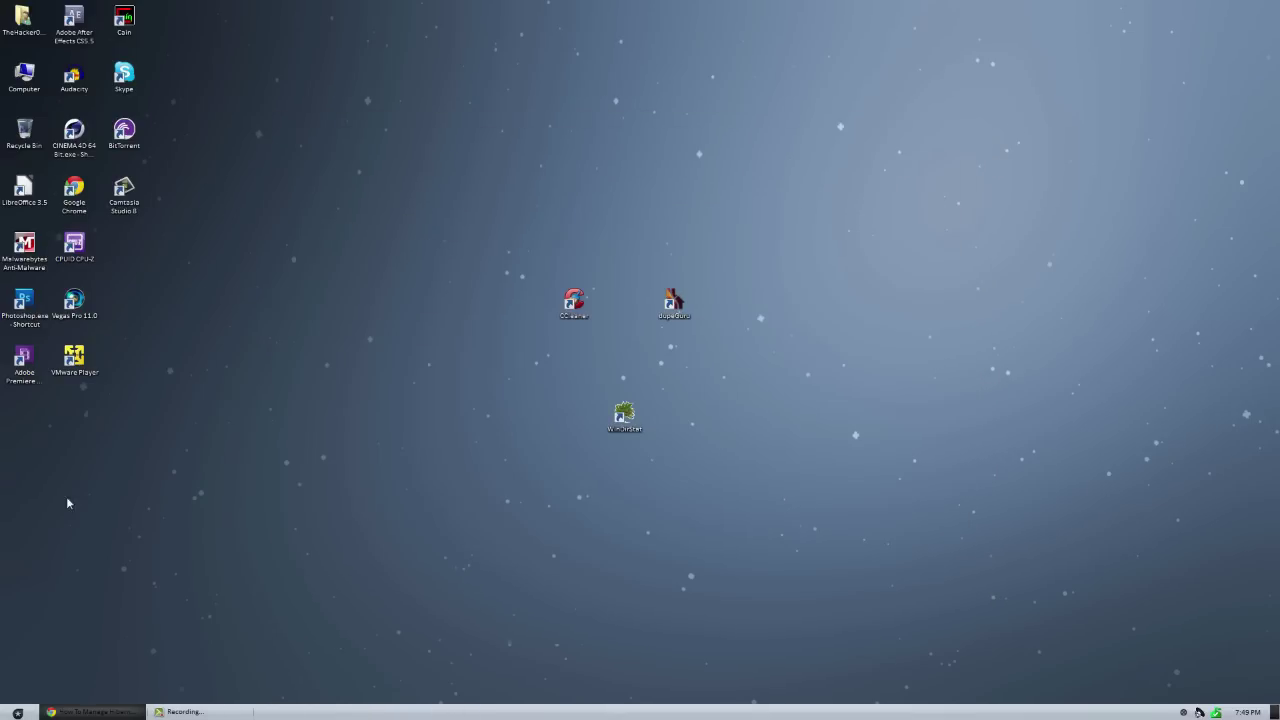
click(17, 713)
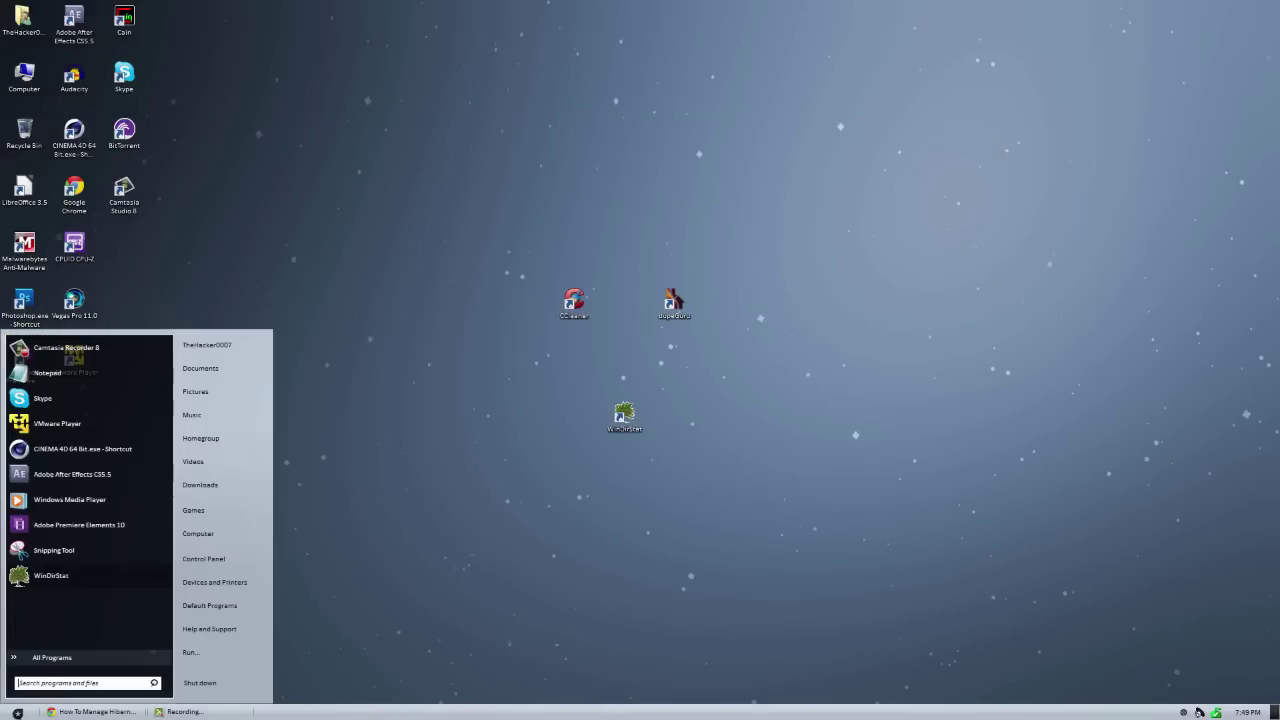
click(212, 651)
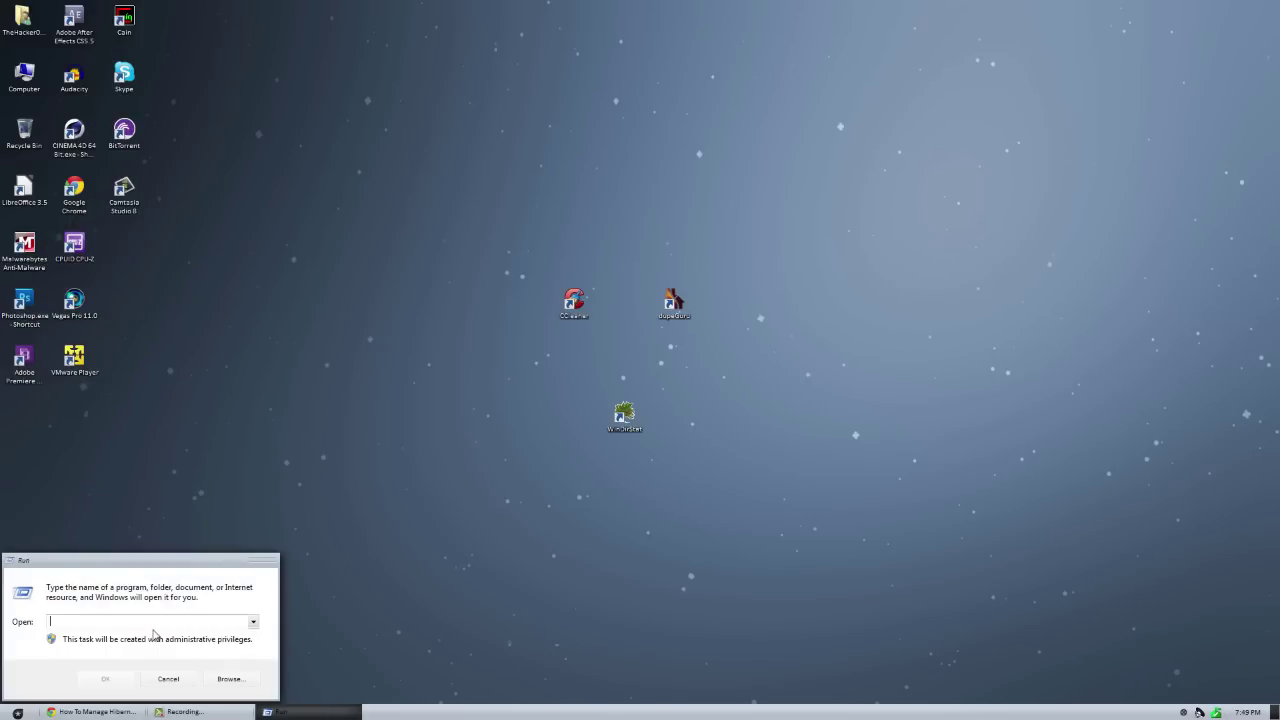
text(cmd)
key(Return)
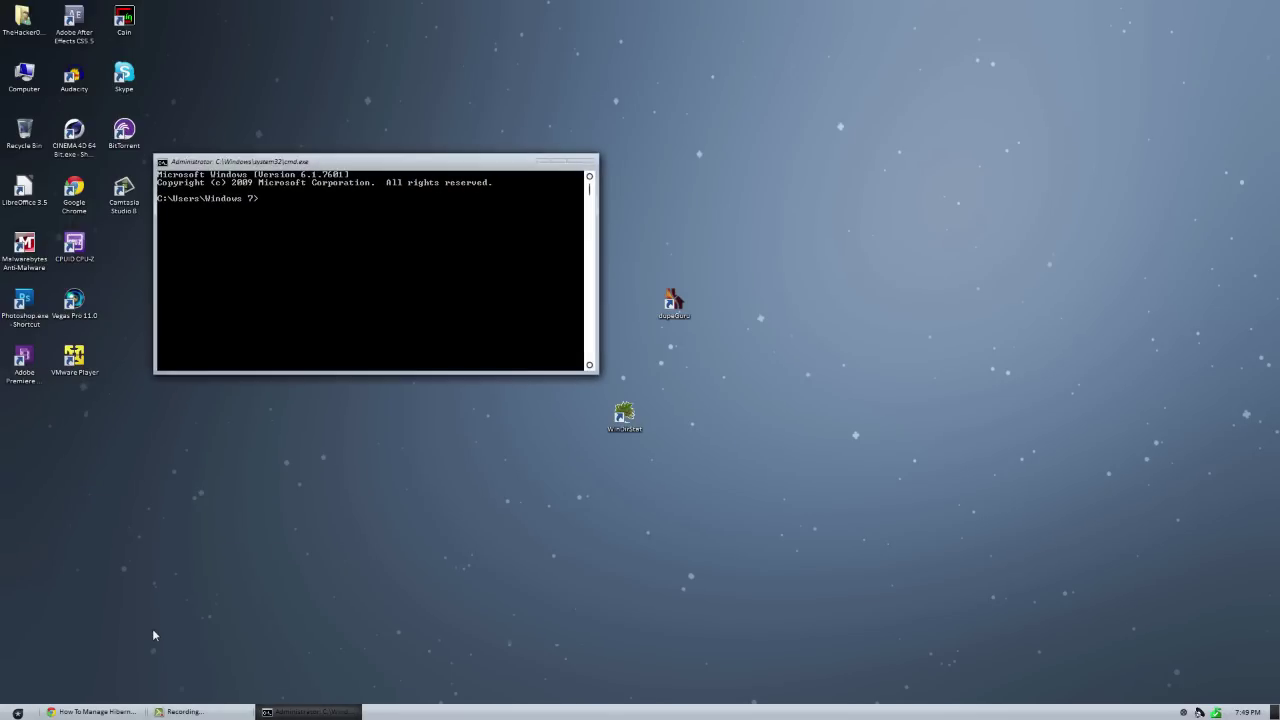
text(powercf)
text(g /hibernate off)
key(Return)
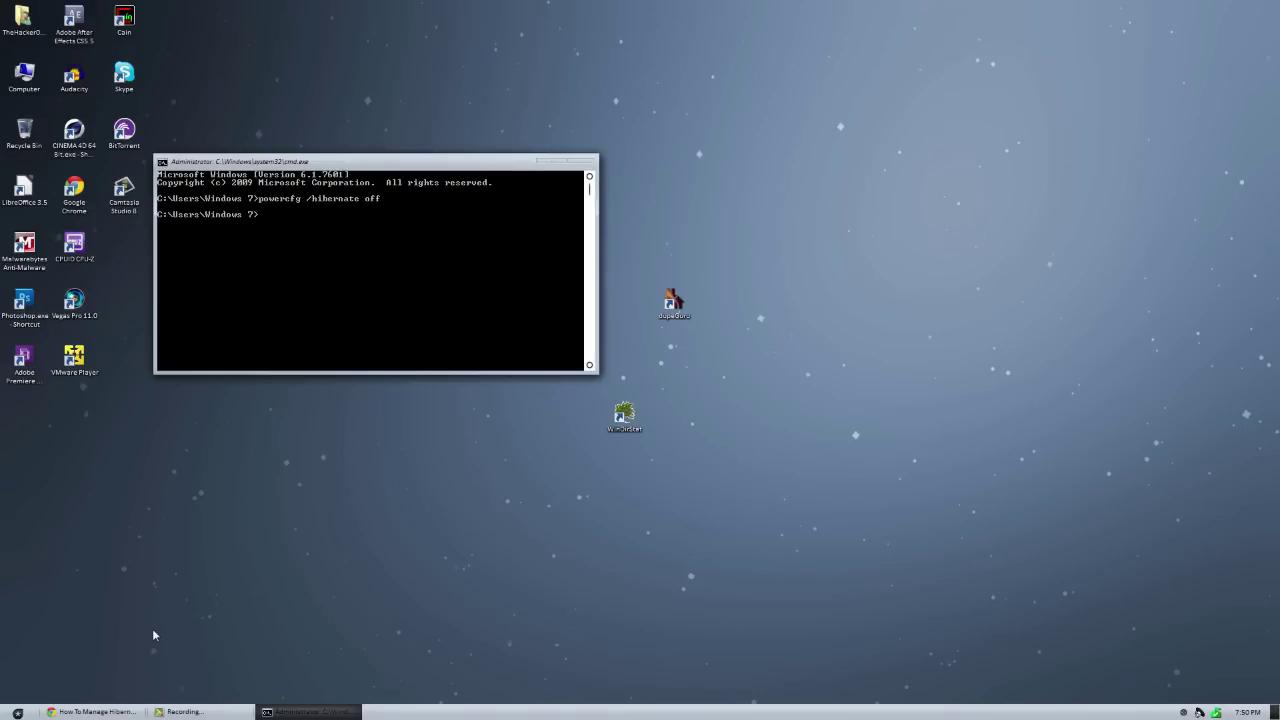
click(592, 161)
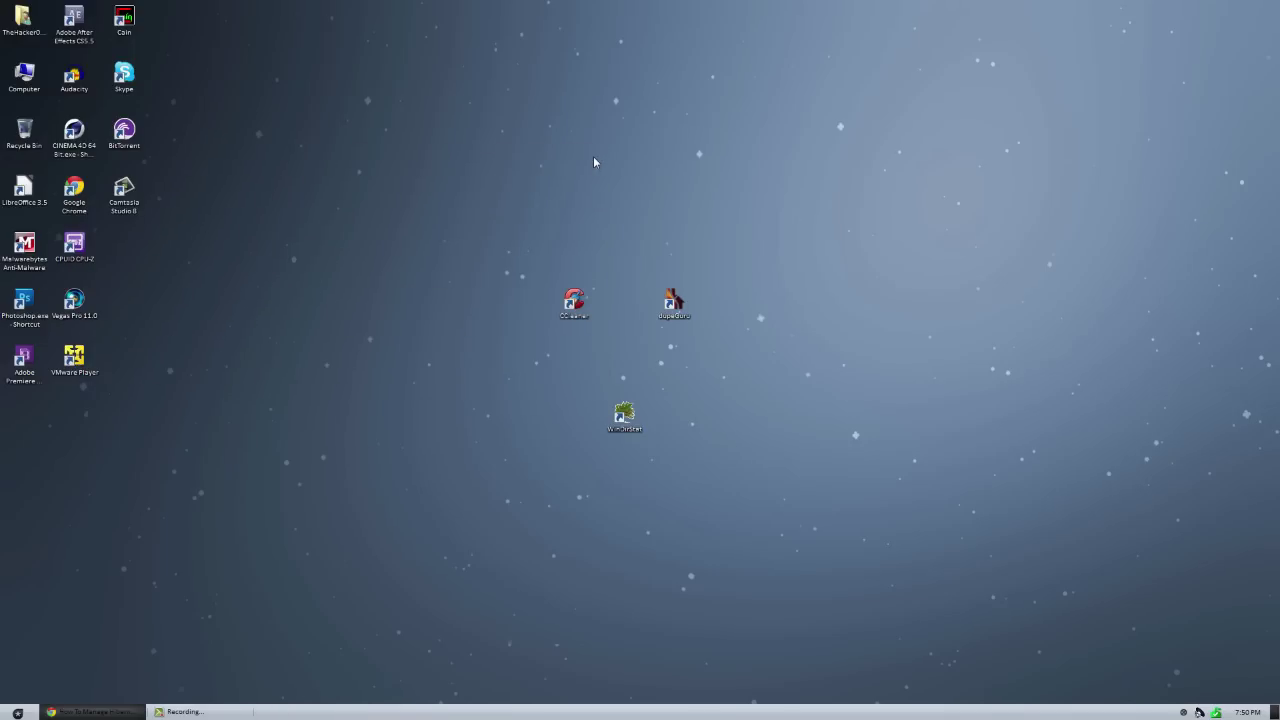
drag(512, 164, 804, 512)
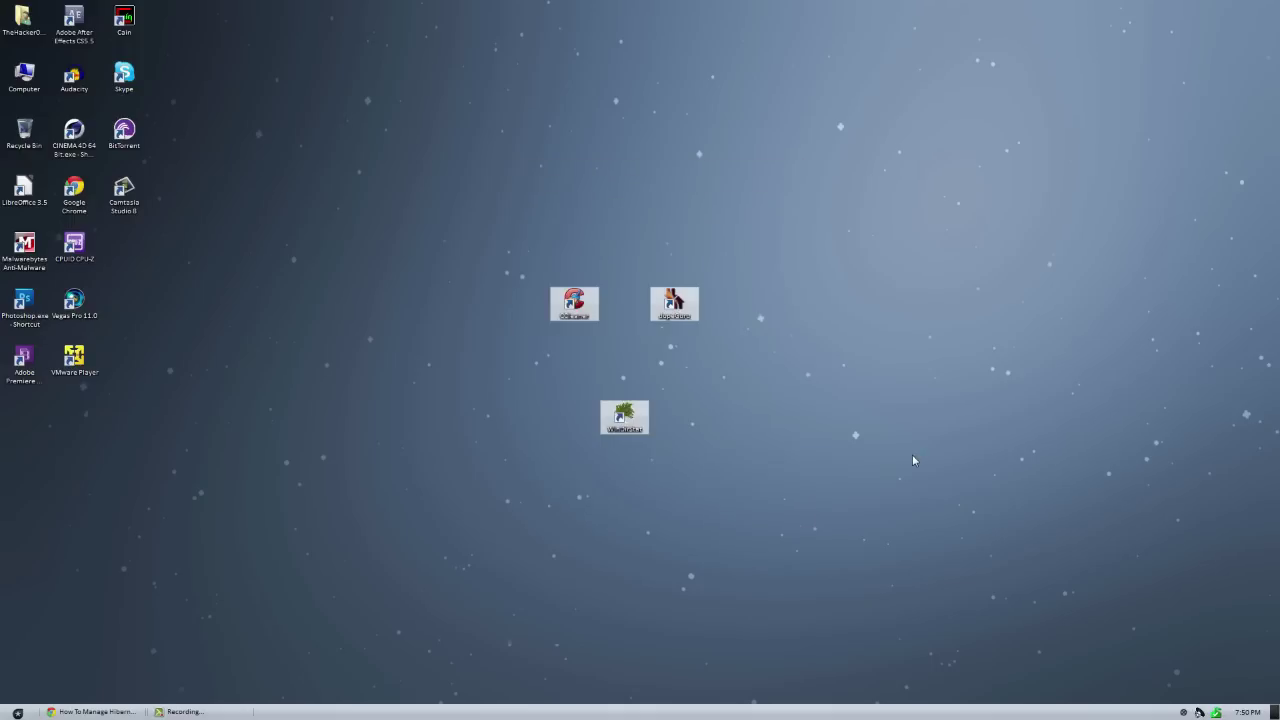
click(912, 454)
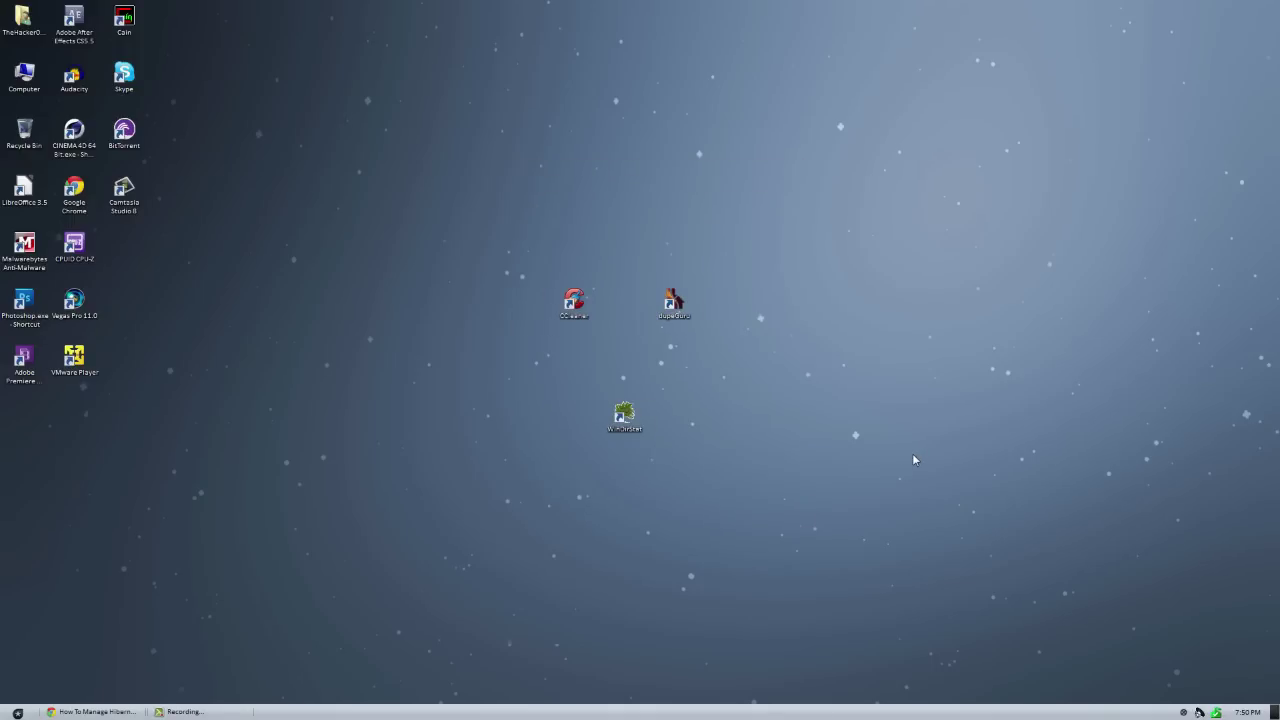